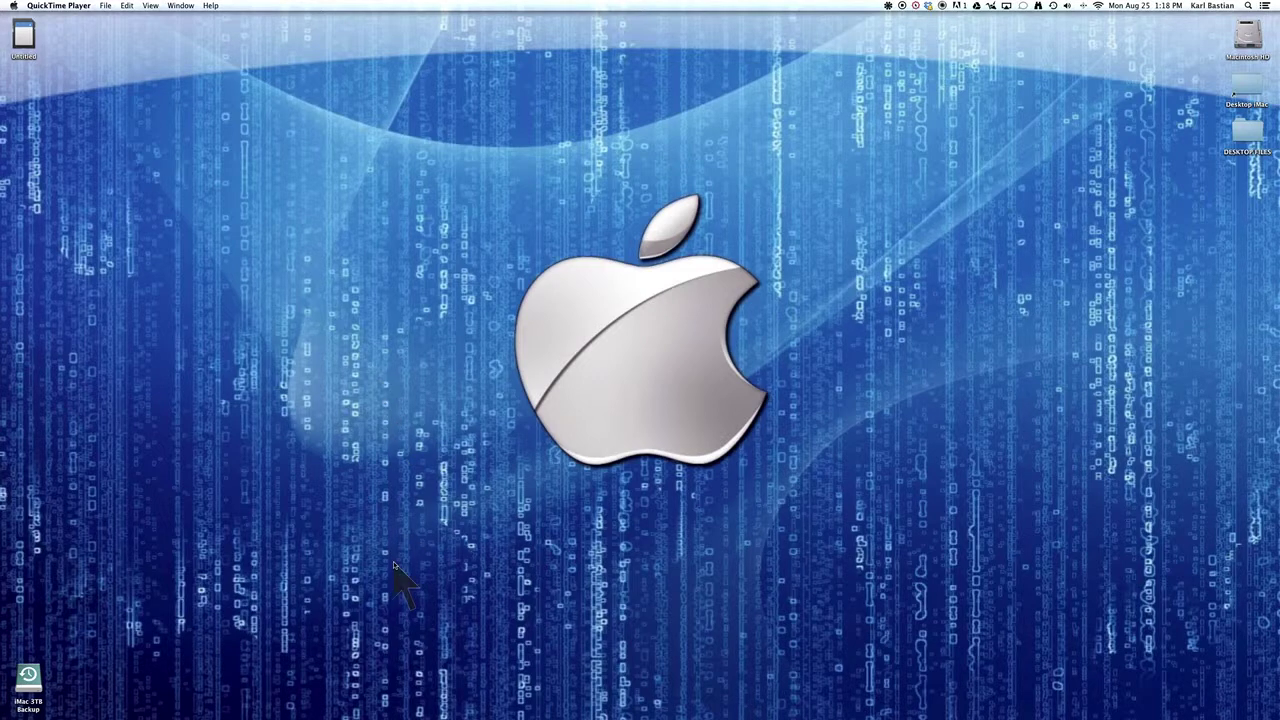
# Reveal the Dock over the Finder desktop with the iPhoto icon in view
pyautogui.moveTo(414, 716)
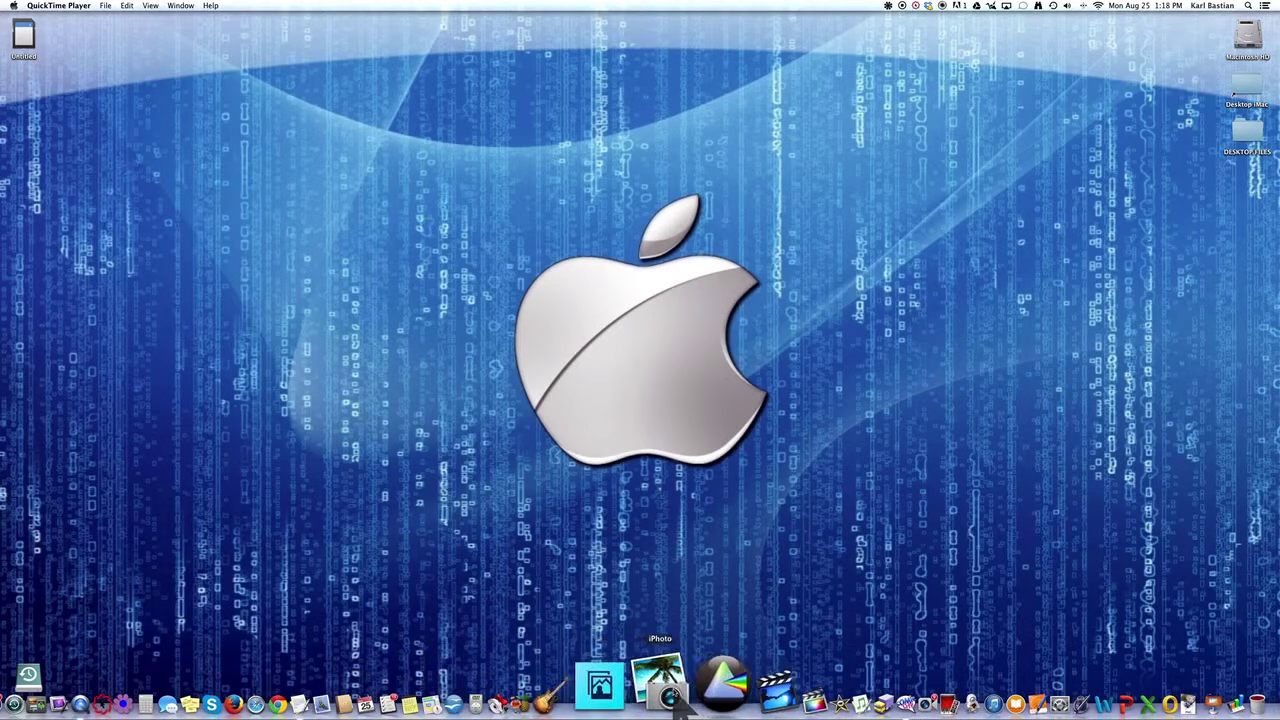
# Launch iPhoto and import only the yellow-flower video from the connected camera
pyautogui.click(676, 703)
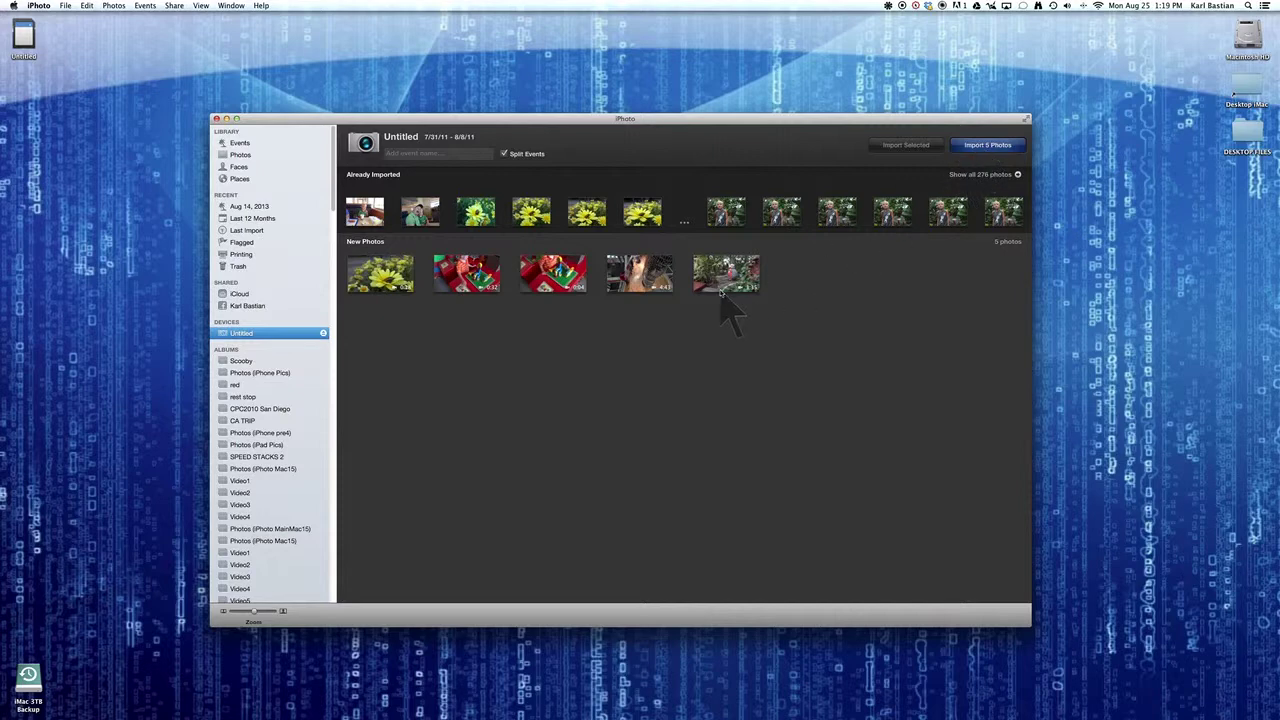
pyautogui.moveTo(805, 345); pyautogui.dragTo(740, 300)
pyautogui.click(785, 287)
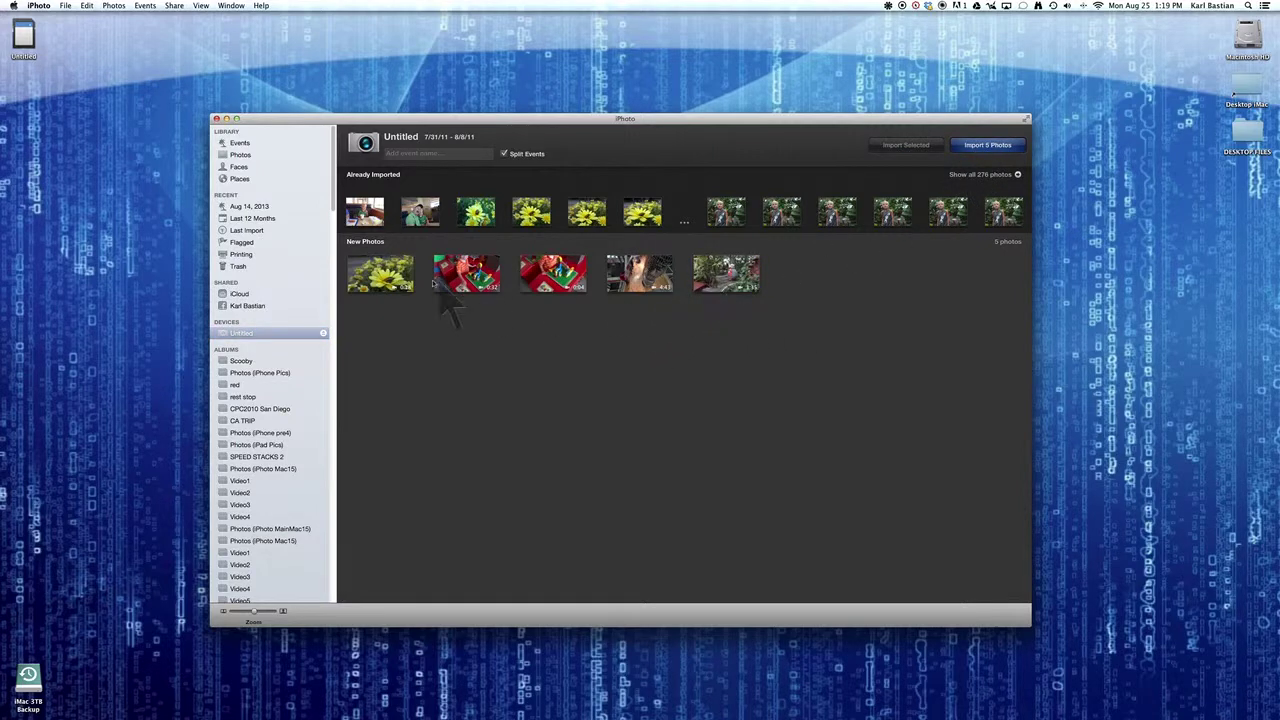
pyautogui.click(398, 270)
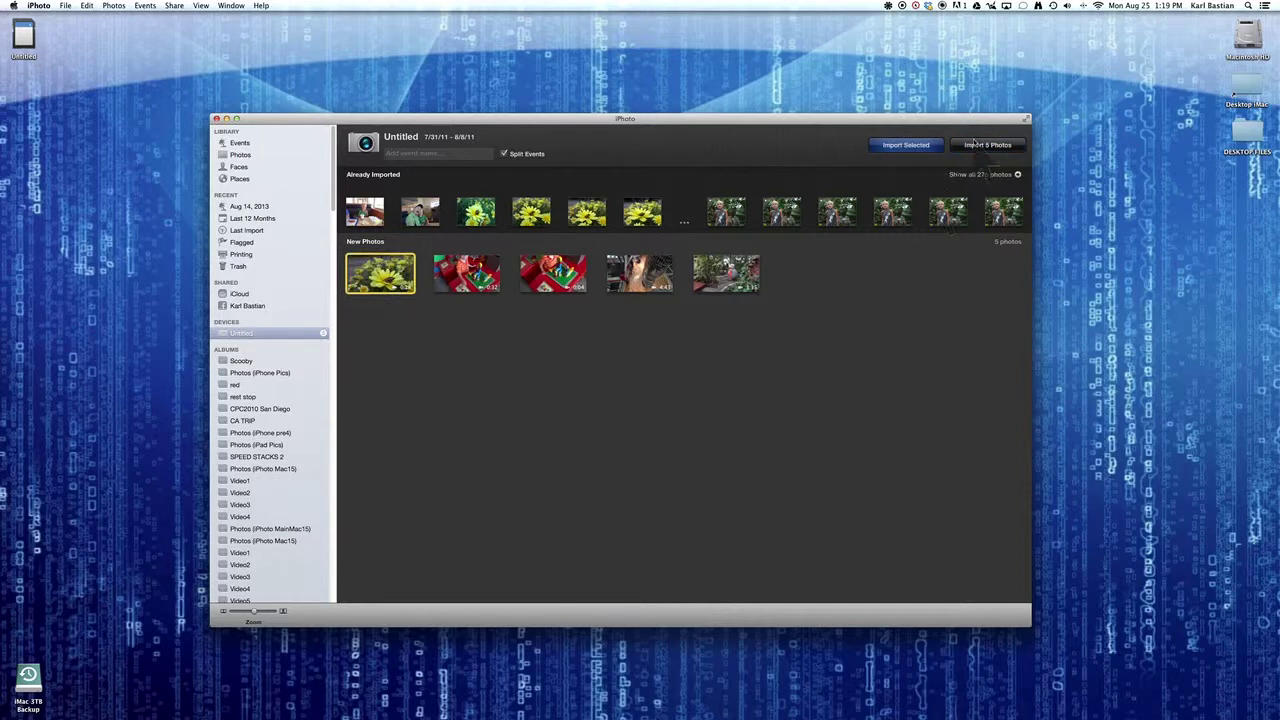
pyautogui.click(906, 146)
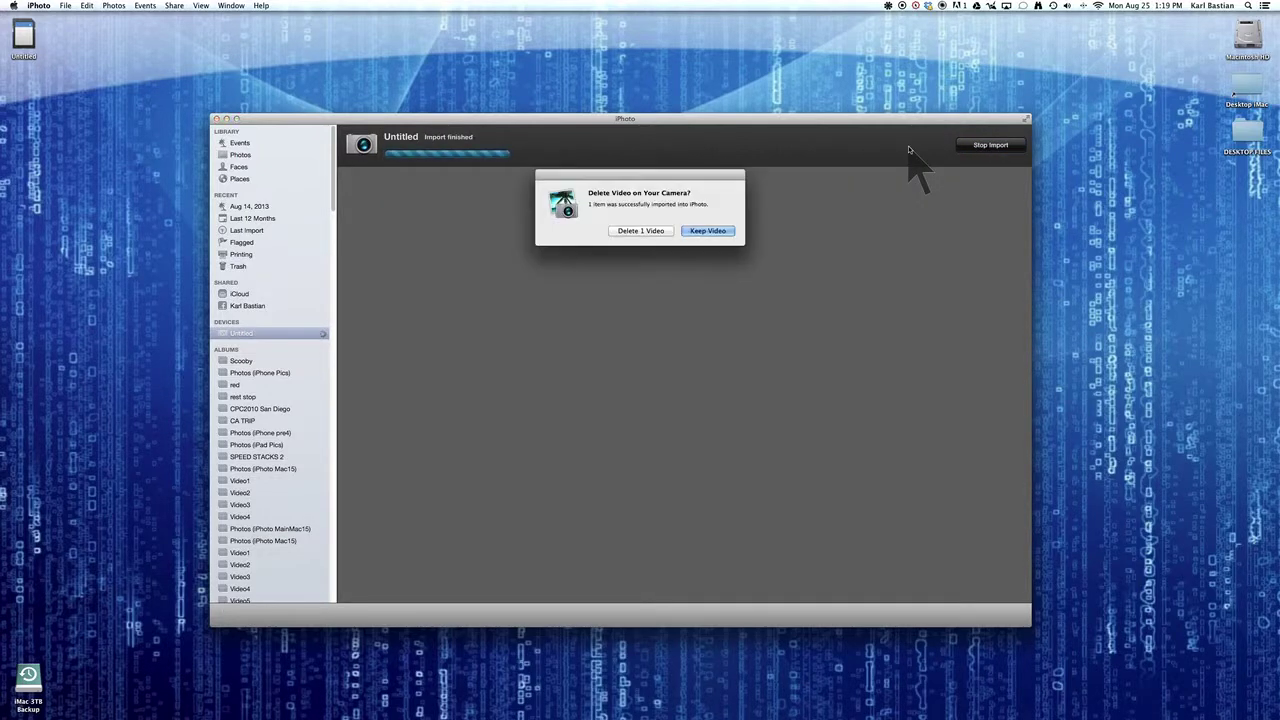
# Keep the video on the camera and play the imported flower video
pyautogui.click(705, 231)
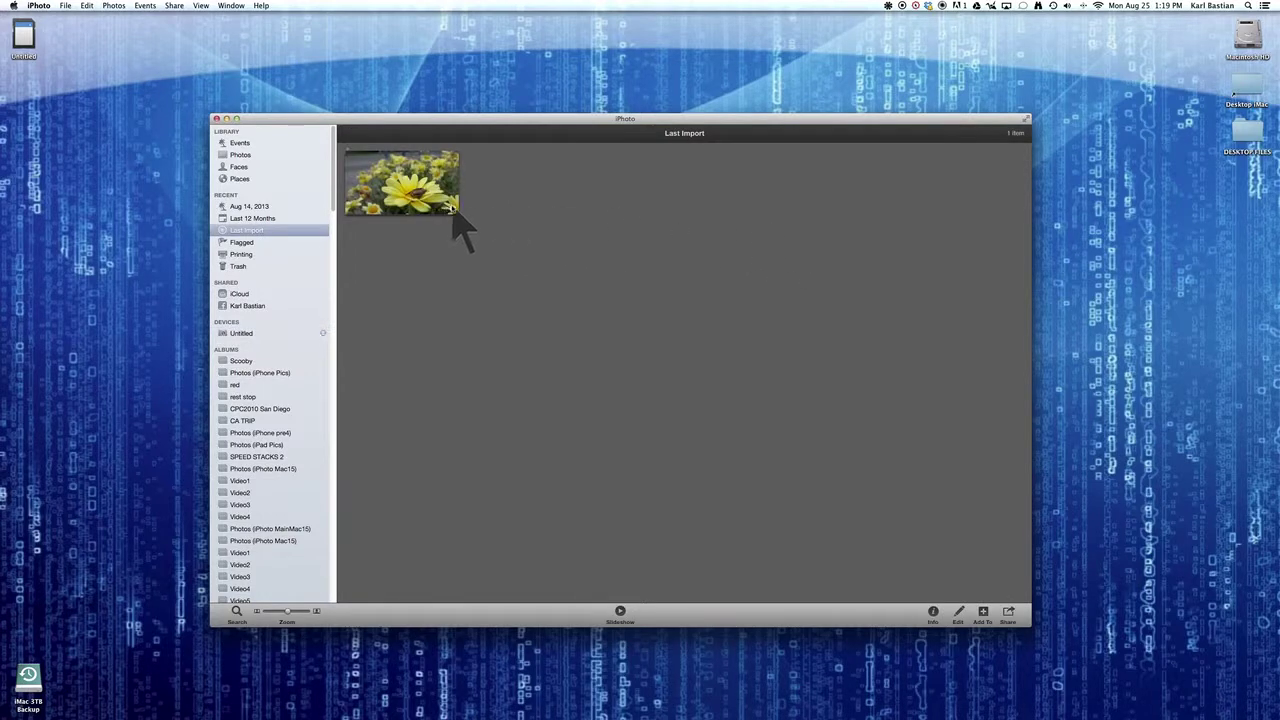
pyautogui.doubleClick(452, 210)
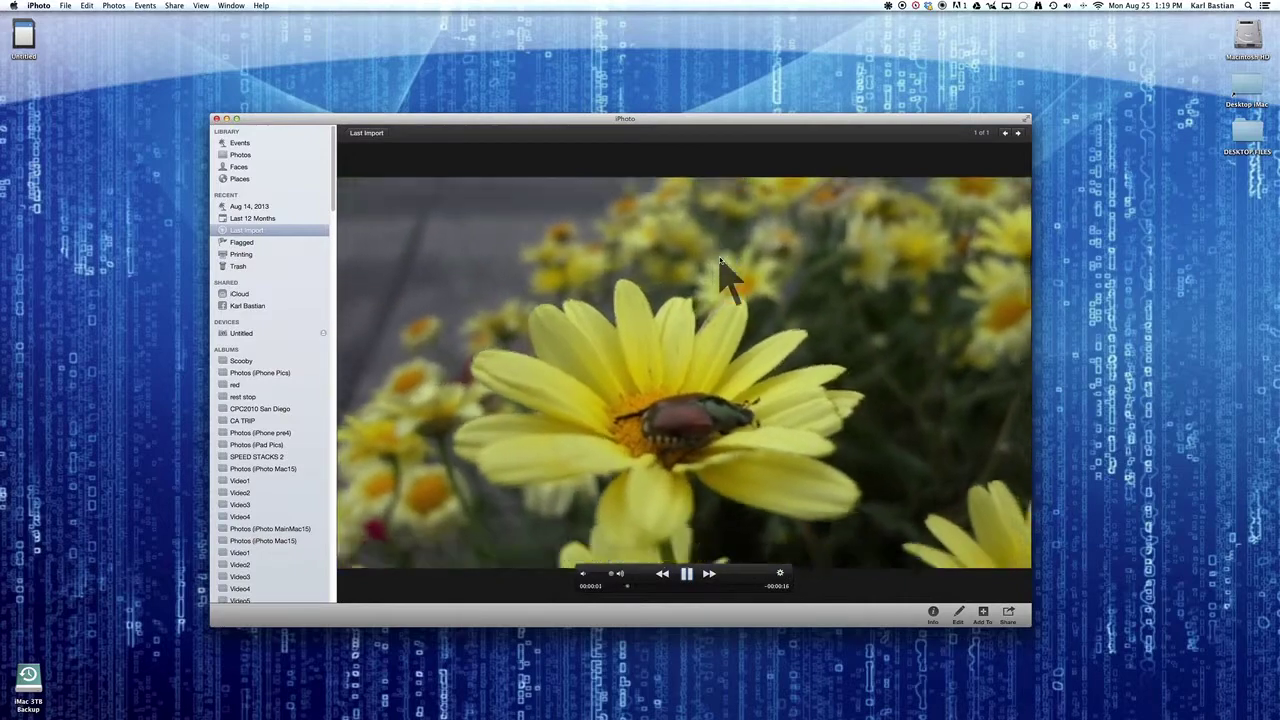
pyautogui.click(370, 134)
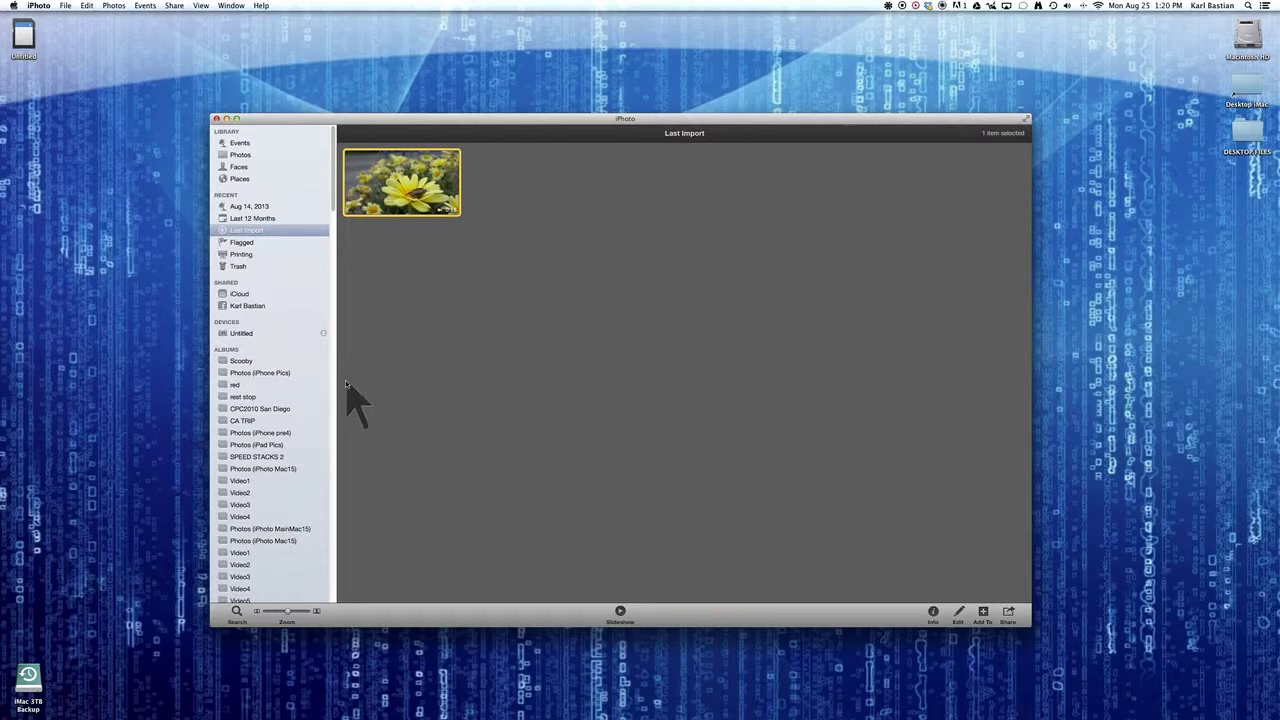
# Scroll through Last Import and deselect the flower video
pyautogui.scroll(-8, 294, 404)
pyautogui.scroll(-6, 294, 404)
pyautogui.scroll(-10, 293, 396)
pyautogui.scroll(8, 293, 397)
pyautogui.scroll(12, 293, 404)
pyautogui.click(490, 350)
# Show the whole Photos library of 51,432 items and scroll the grid
pyautogui.click(243, 156)
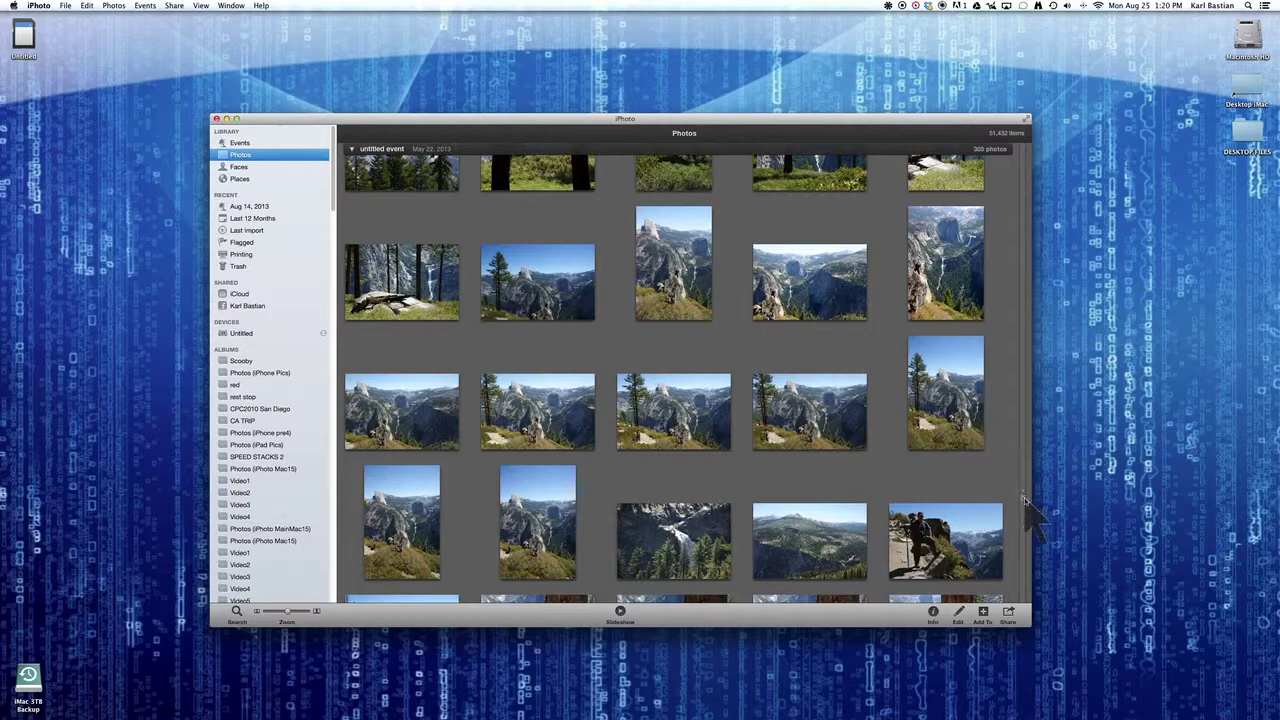
pyautogui.moveTo(1024, 500); pyautogui.dragTo(1022, 413)
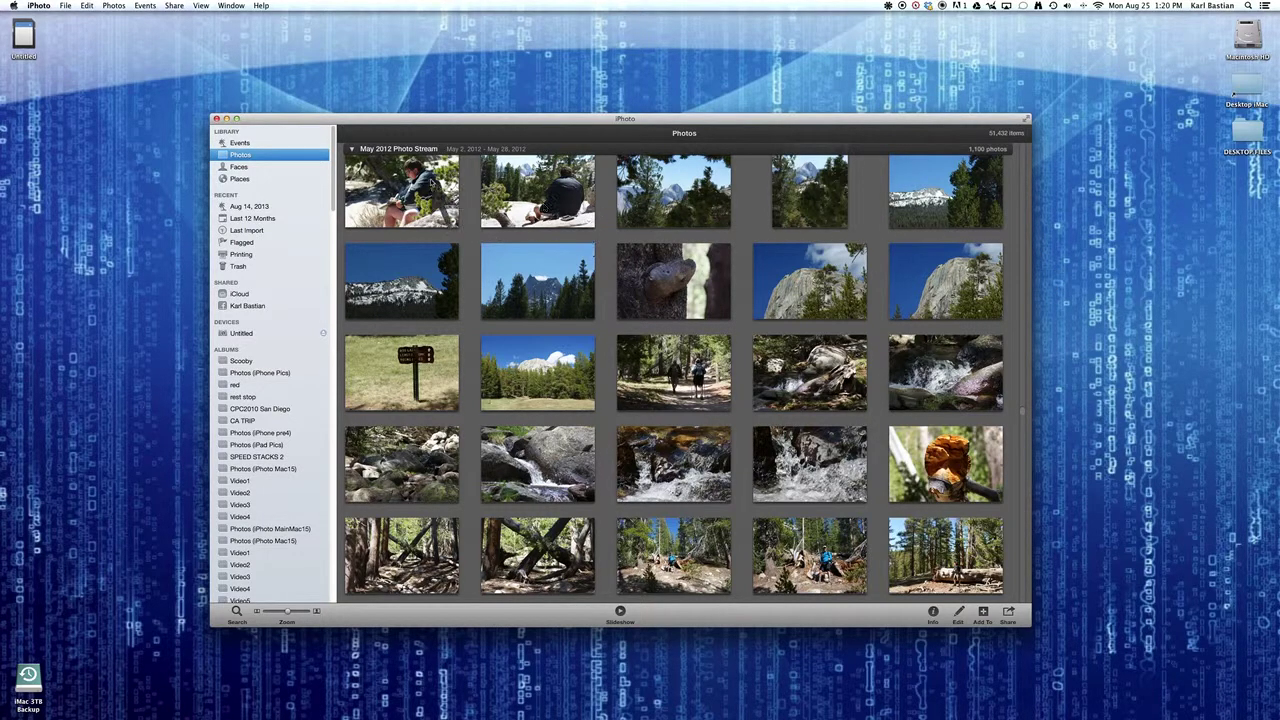
pyautogui.scroll(3, 432, 186)
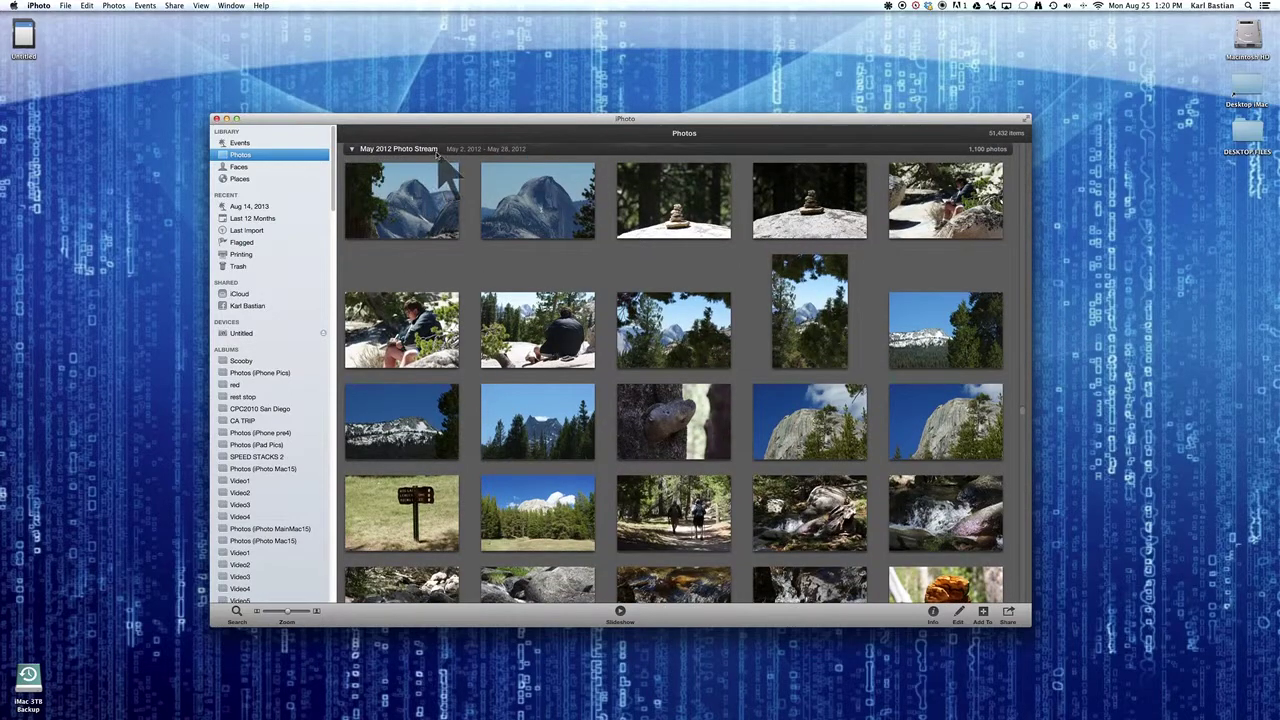
# Select the May 2012 Photo Stream event, keep its title unchanged, and collapse it
pyautogui.click(466, 150)
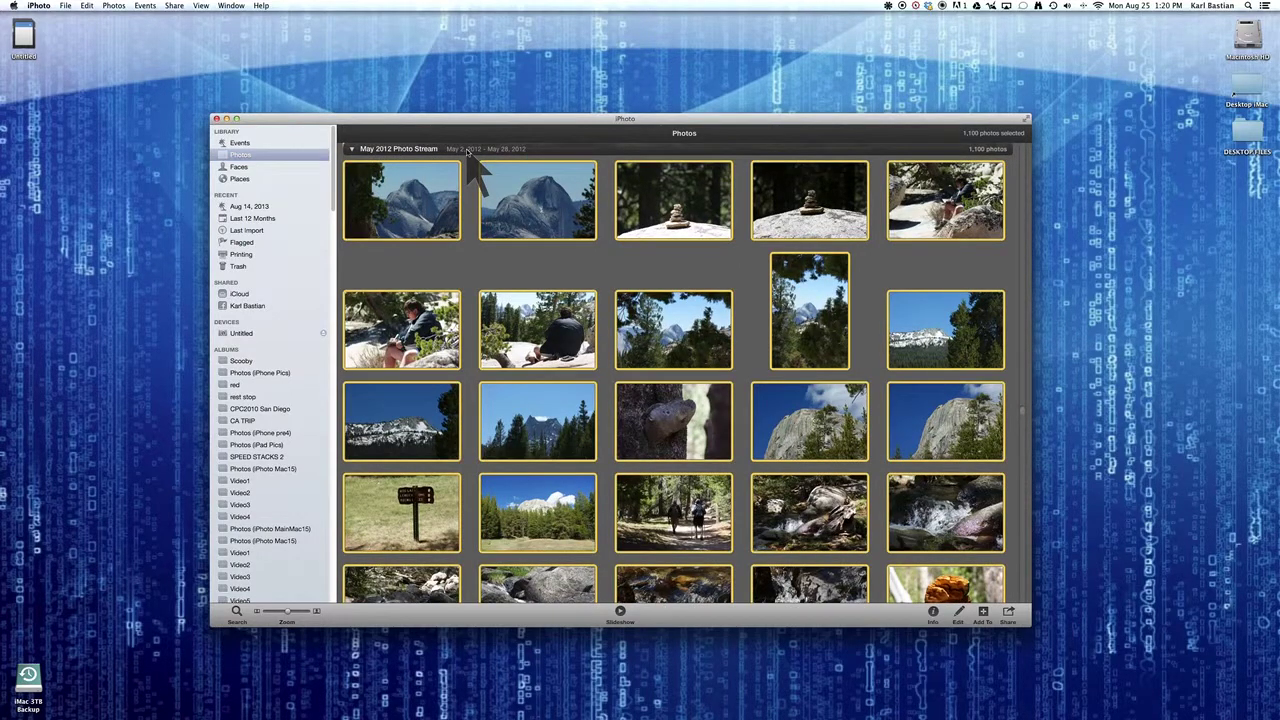
pyautogui.click(400, 150)
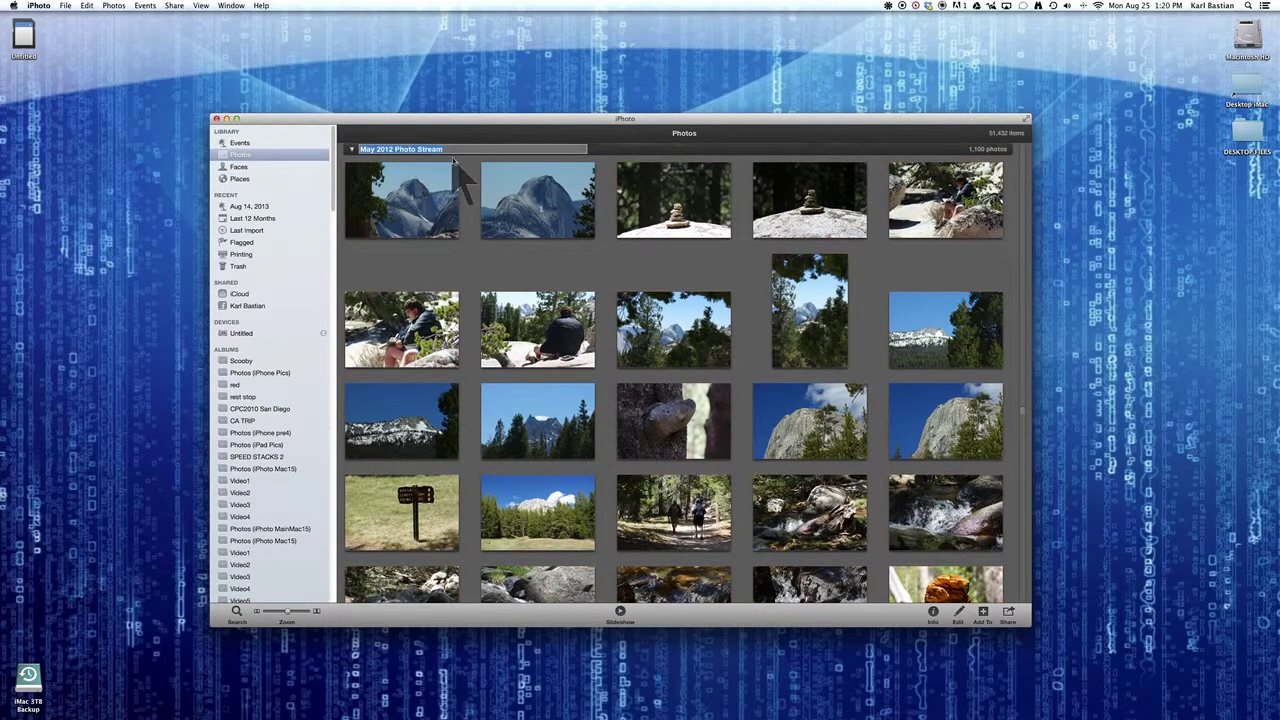
pyautogui.press('Return')
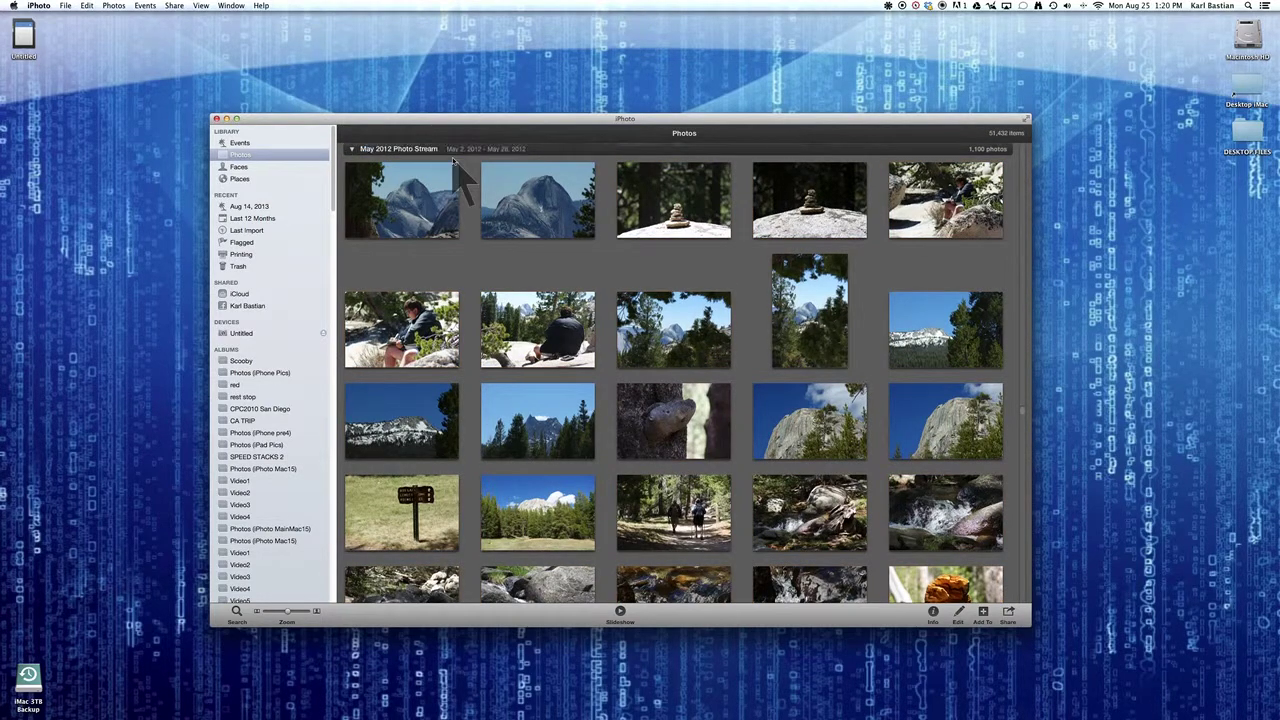
pyautogui.click(351, 150)
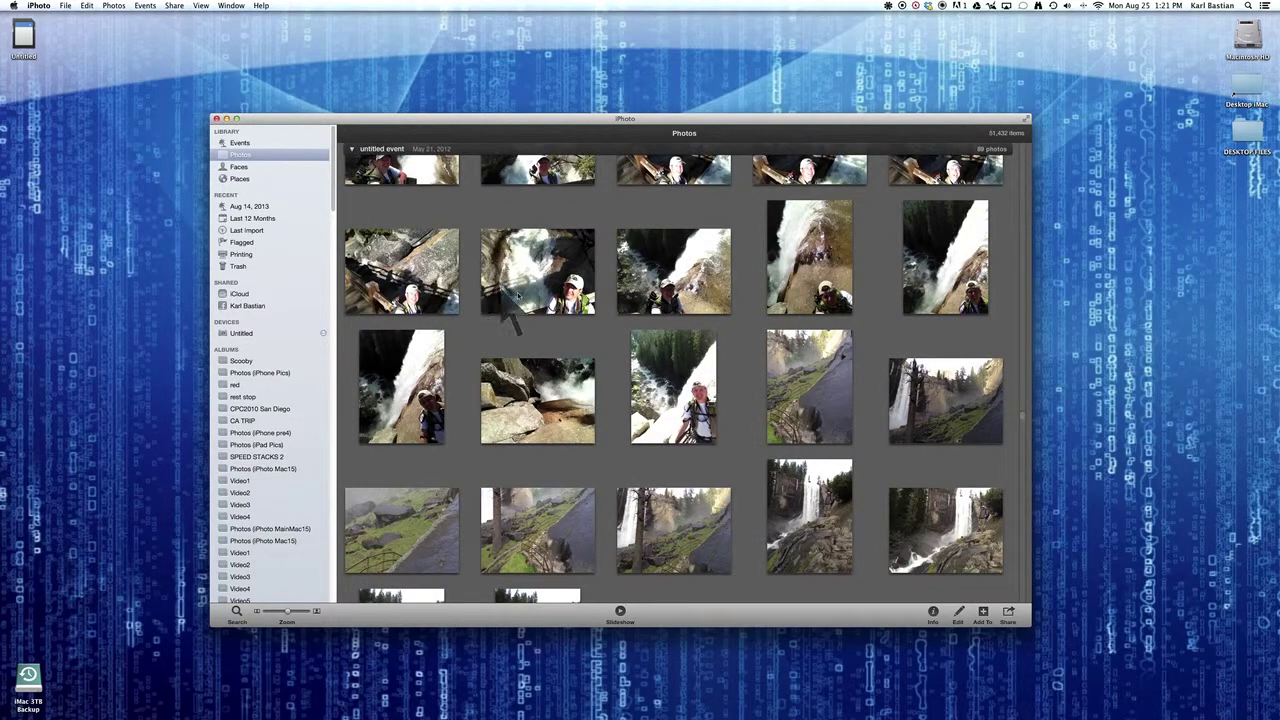
# Expand the untitled May 21, 2012 event and select its second rock photo
pyautogui.click(351, 150)
pyautogui.scroll(-2, 480, 250)
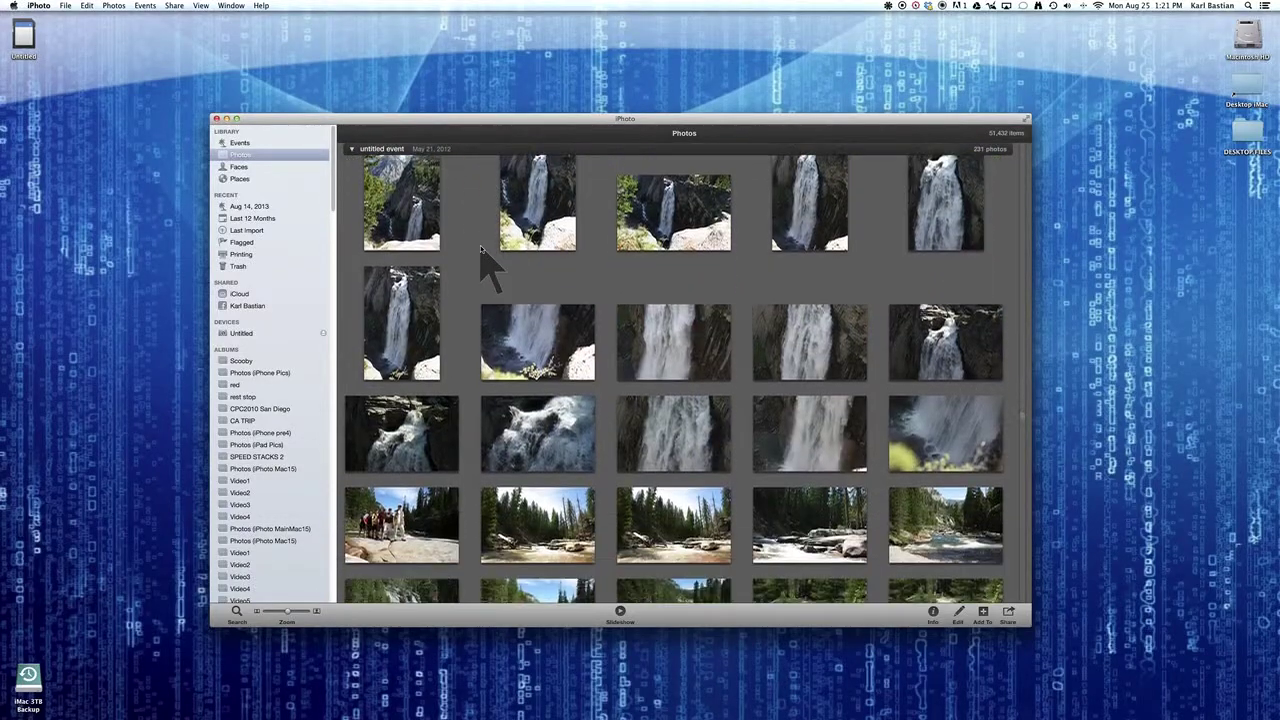
pyautogui.scroll(3, 480, 250)
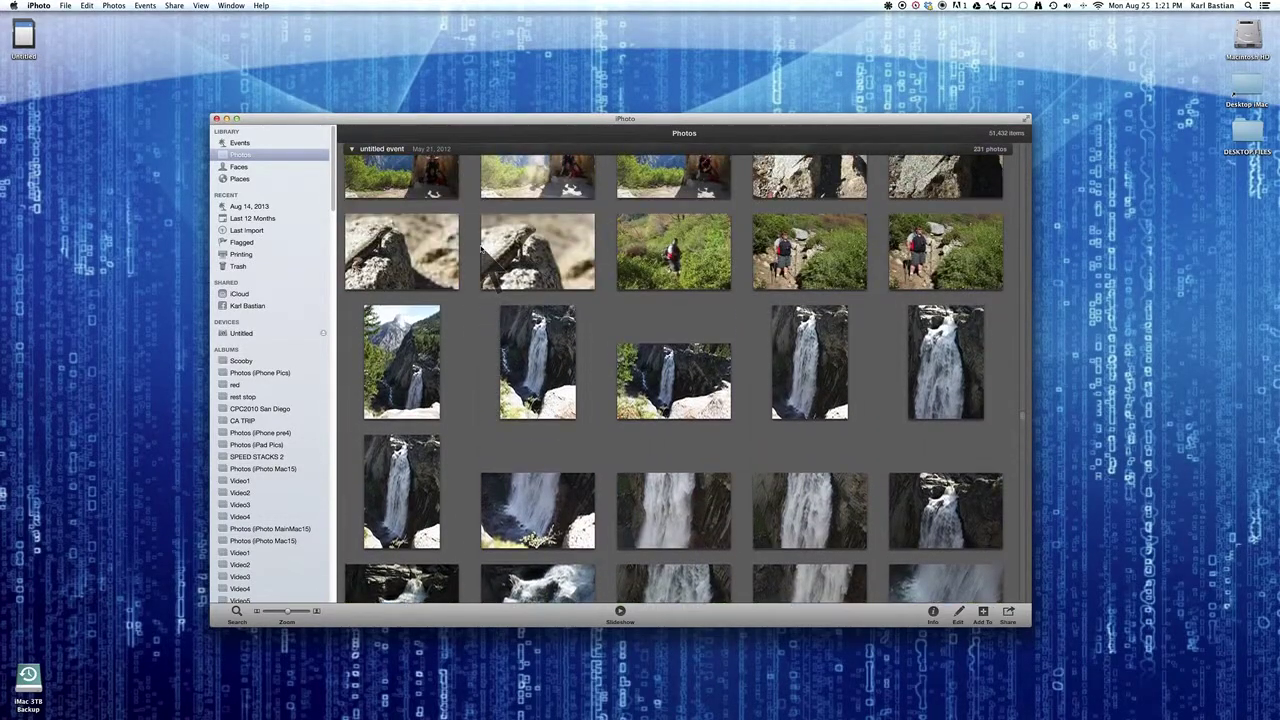
pyautogui.click(545, 262)
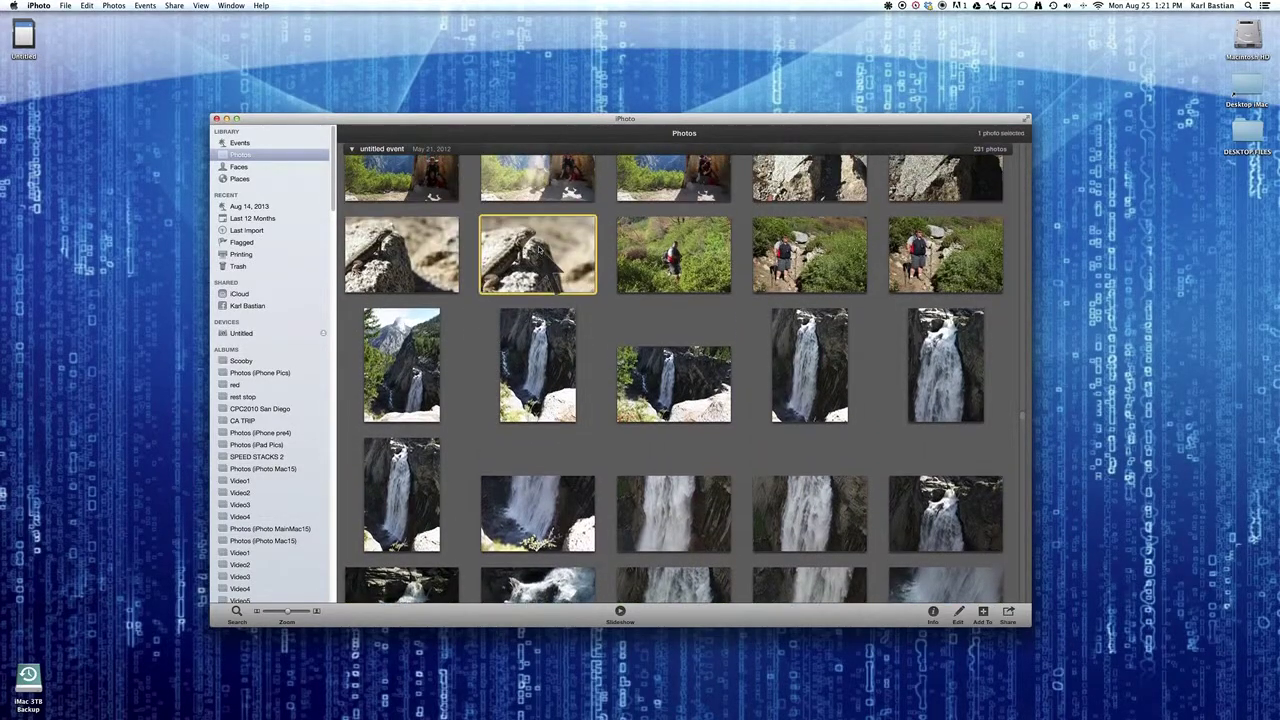
# Open the Trash and scroll through its roughly 5,786 deleted photos
pyautogui.click(245, 265)
pyautogui.scroll(15, 598, 285)
pyautogui.scroll(15, 590, 272)
pyautogui.scroll(15, 590, 272)
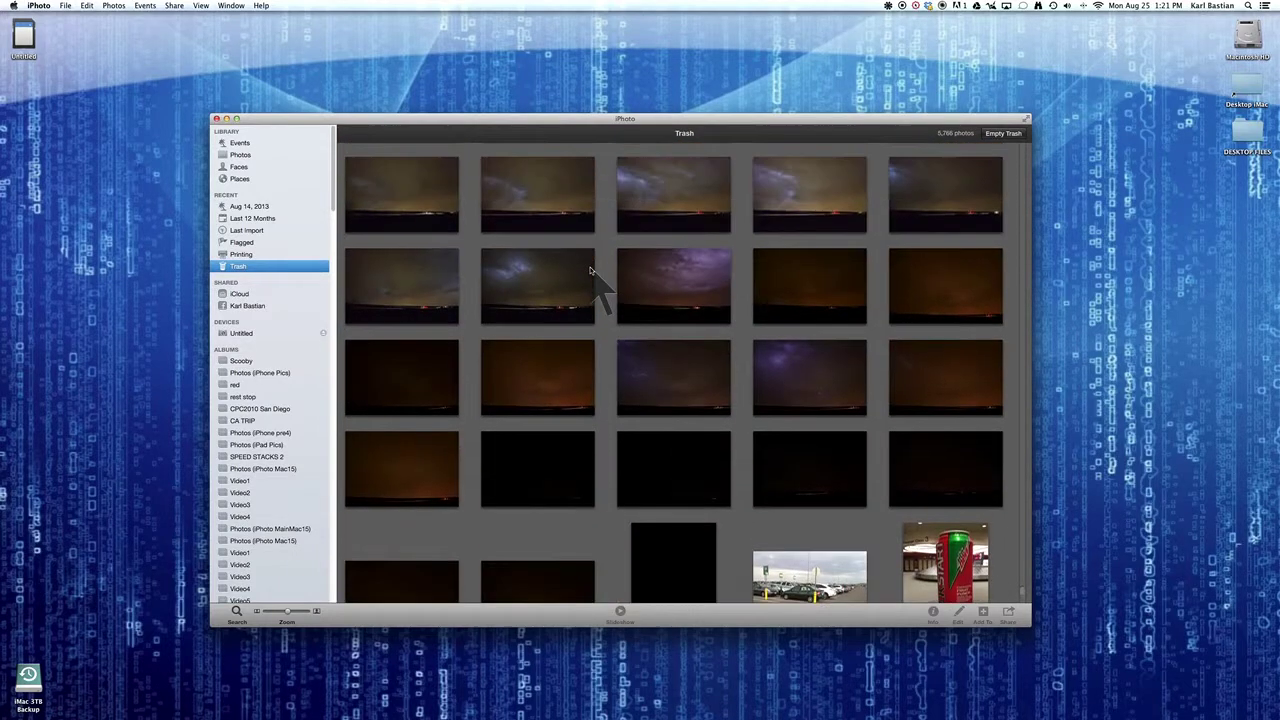
pyautogui.scroll(5, 590, 272)
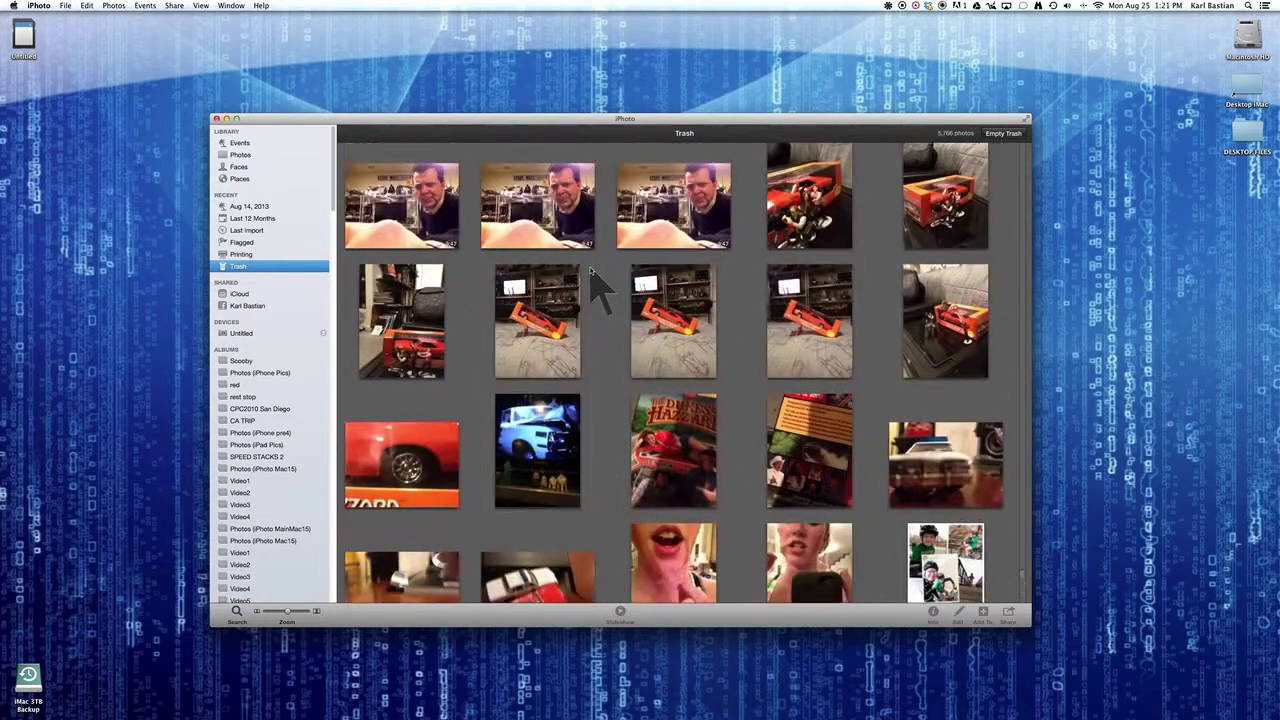
pyautogui.scroll(5, 512, 268)
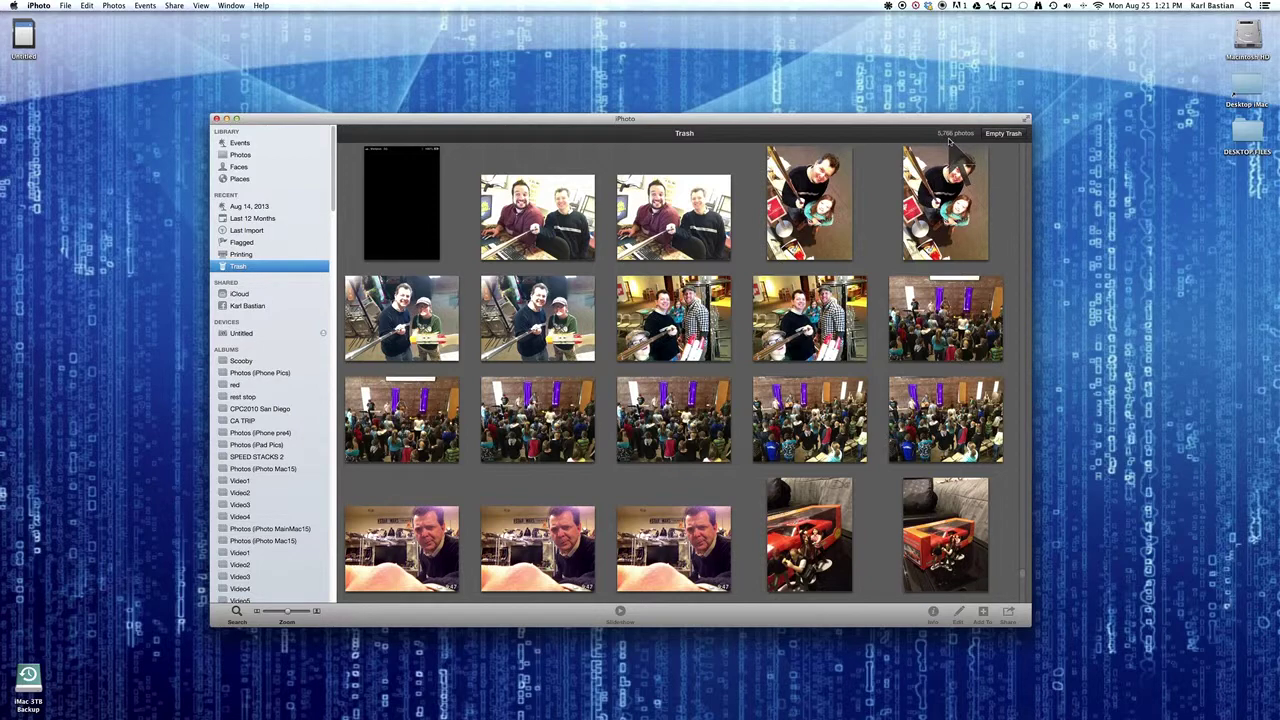
pyautogui.scroll(5, 803, 283)
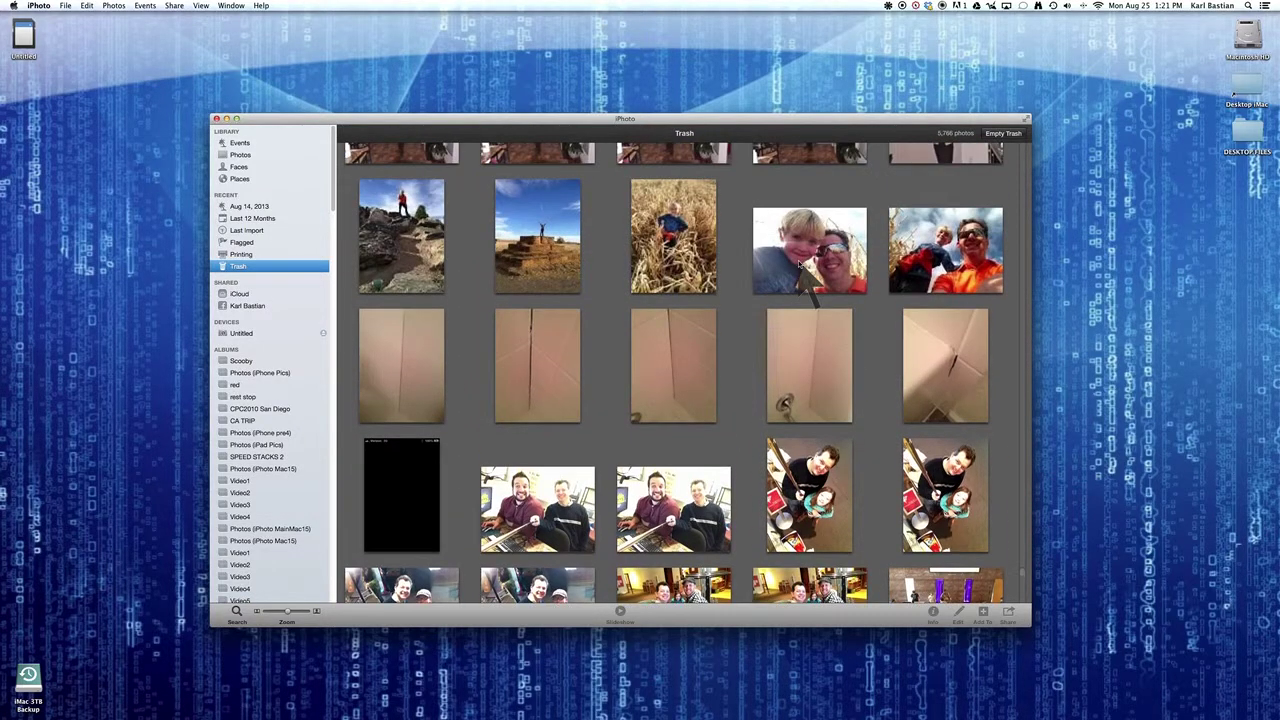
pyautogui.scroll(15, 803, 283)
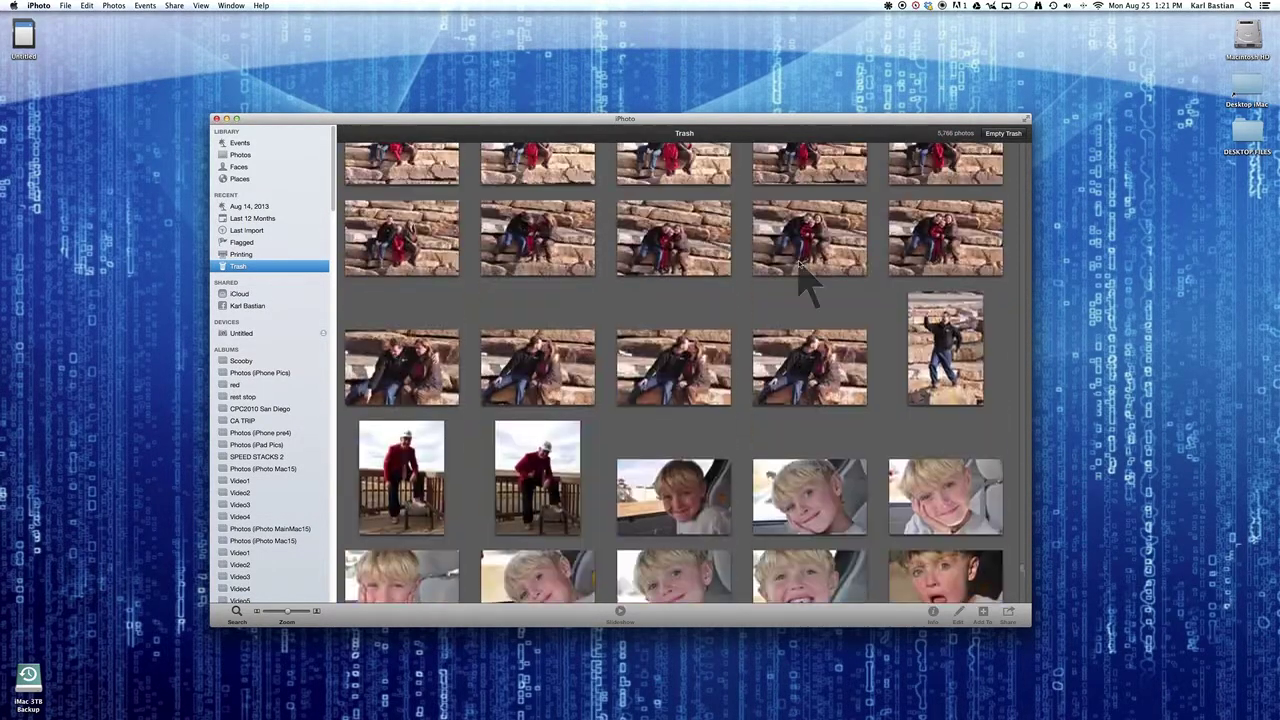
pyautogui.scroll(10, 800, 264)
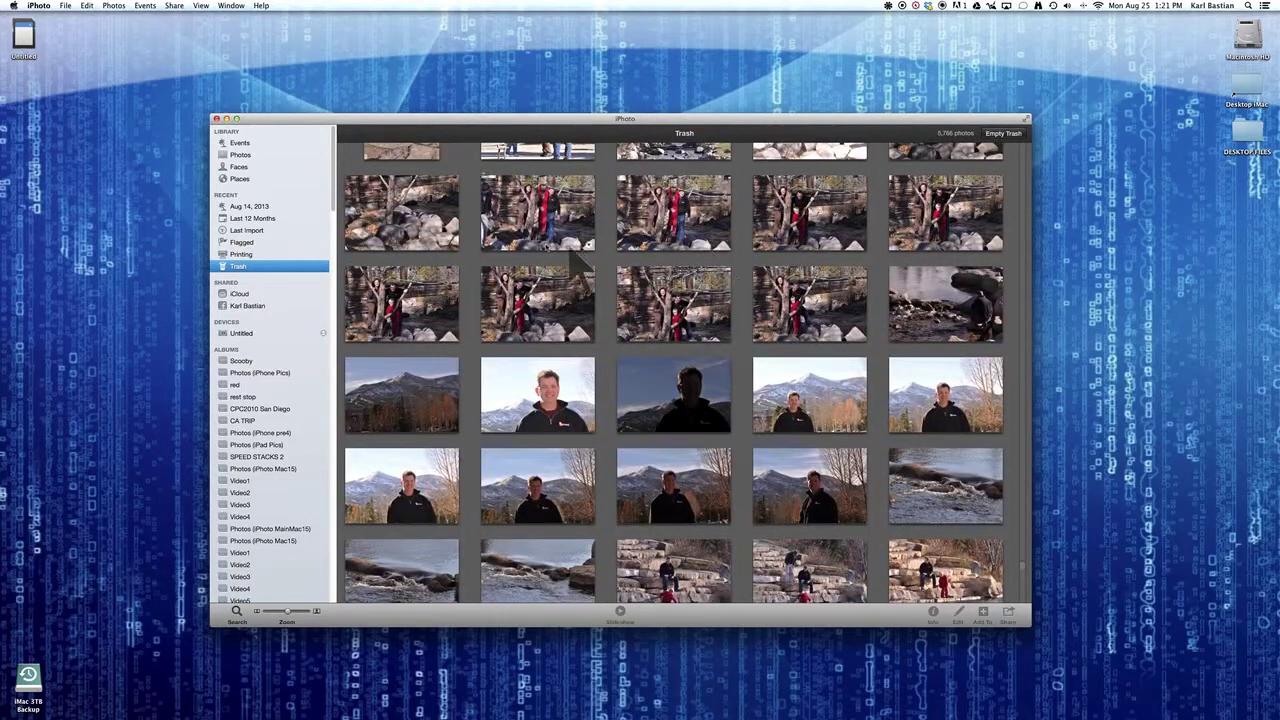
# Return to the Photos library and browse the rock and hiker photos
pyautogui.click(243, 156)
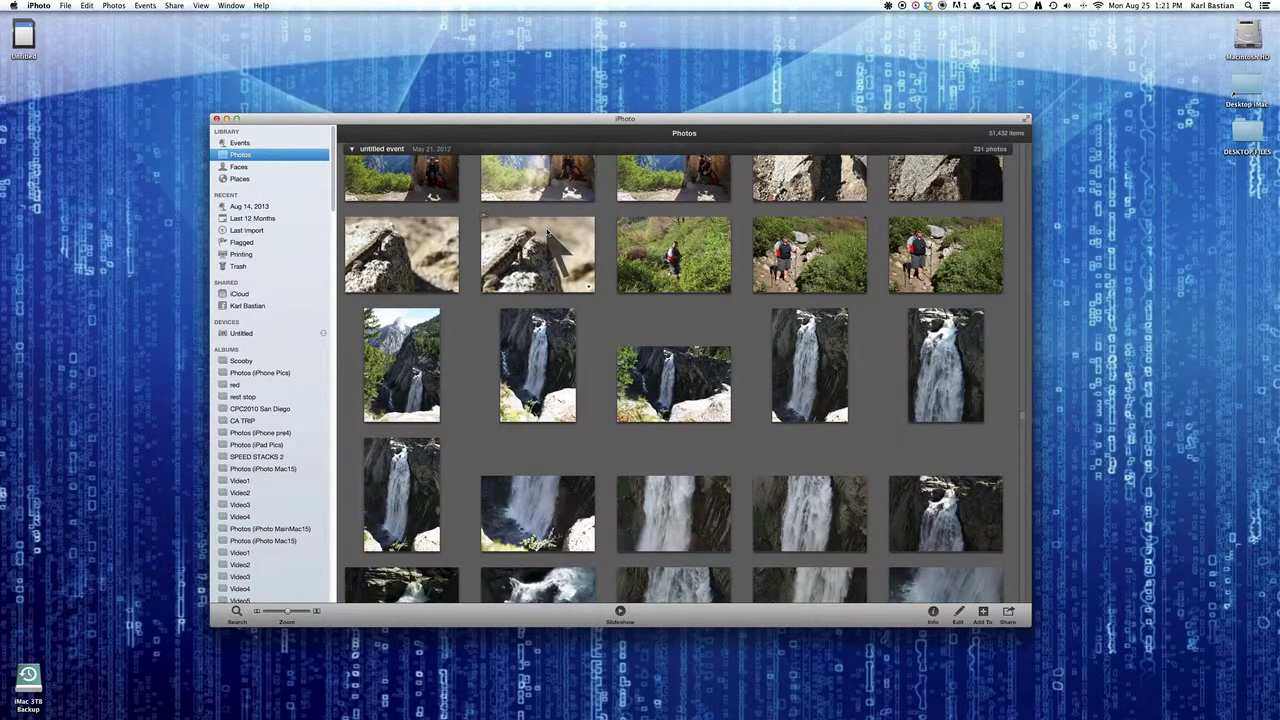
pyautogui.click(547, 231)
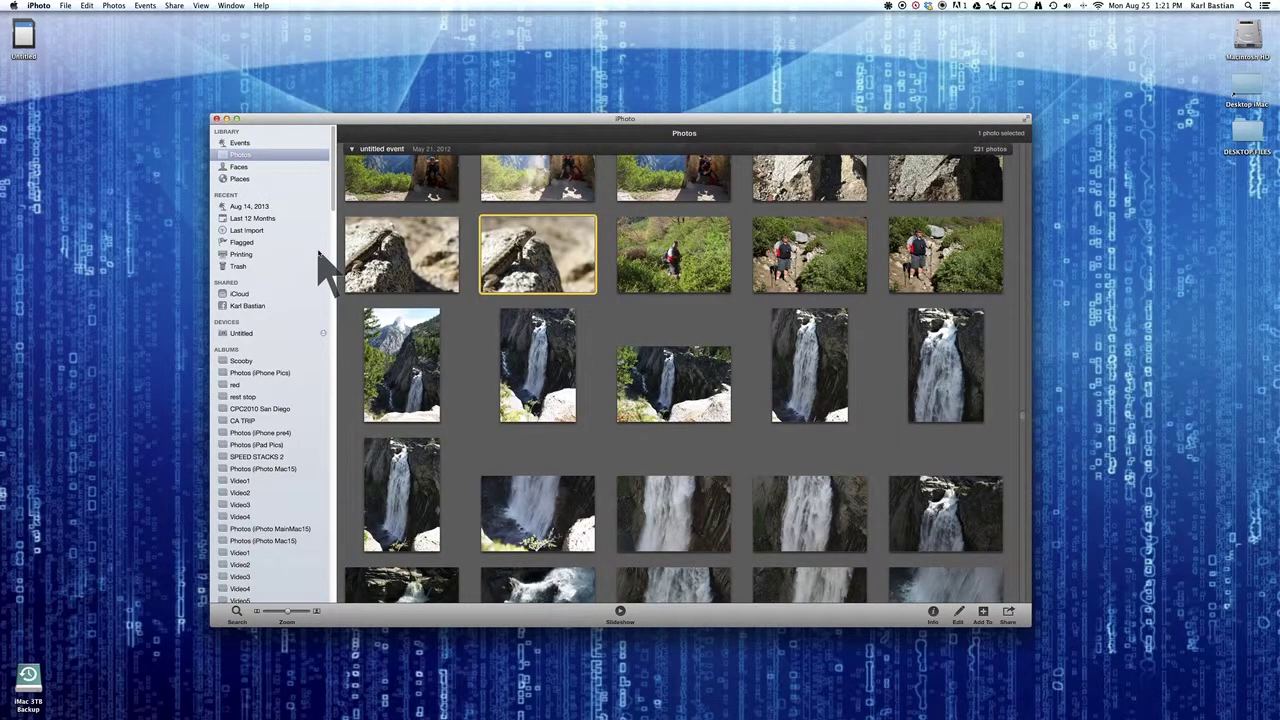
pyautogui.scroll(-5, 257, 380)
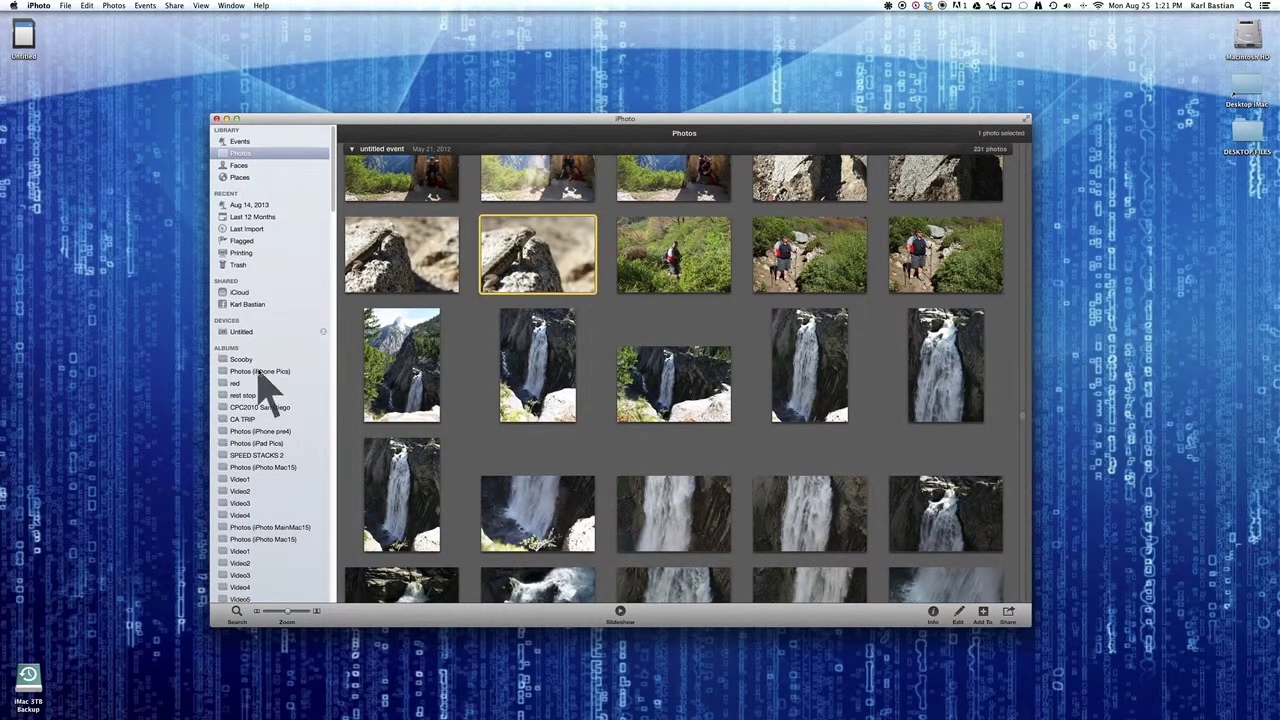
pyautogui.click(642, 270)
pyautogui.scroll(-15, 277, 478)
pyautogui.scroll(-15, 277, 478)
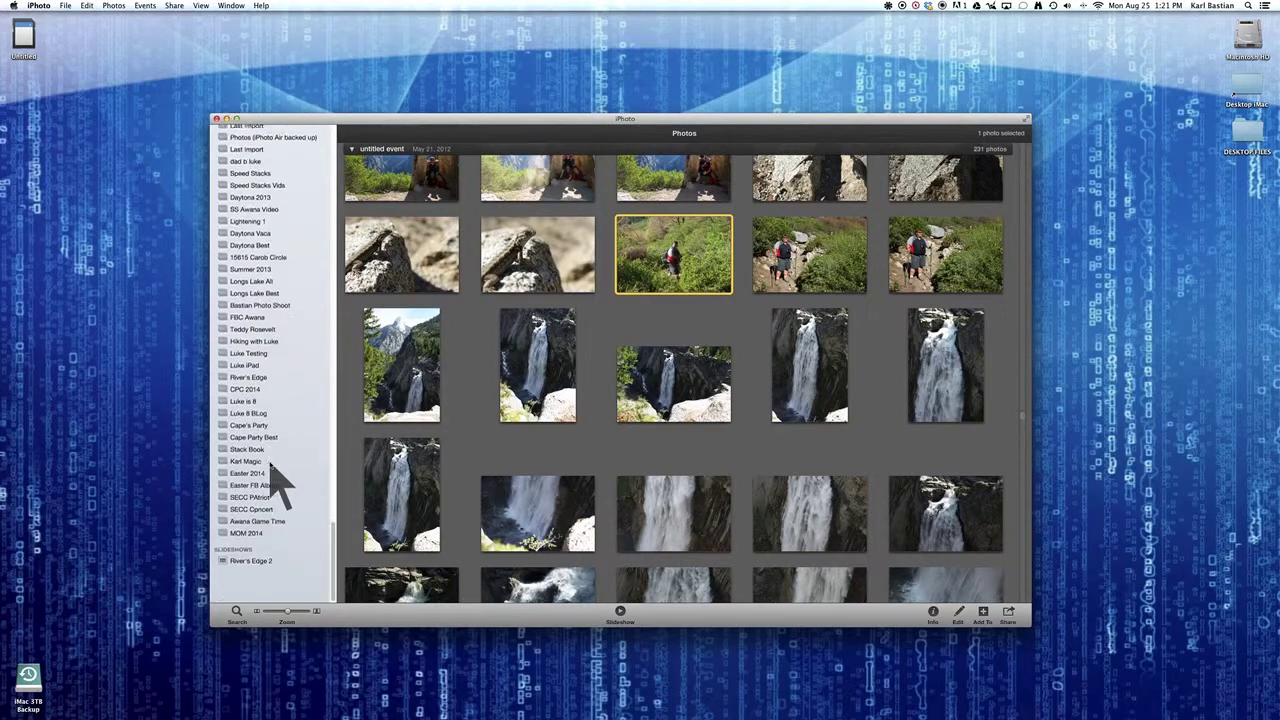
pyautogui.scroll(-3, 606, 489)
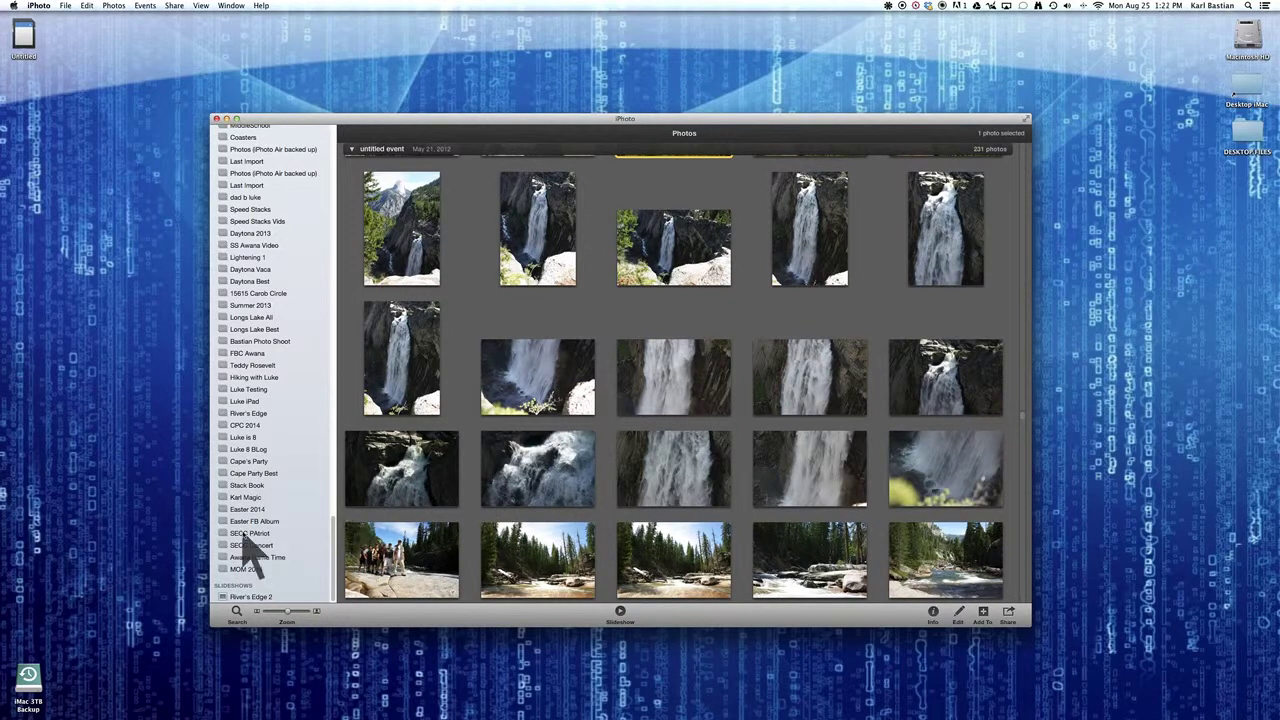
pyautogui.scroll(10, 255, 545)
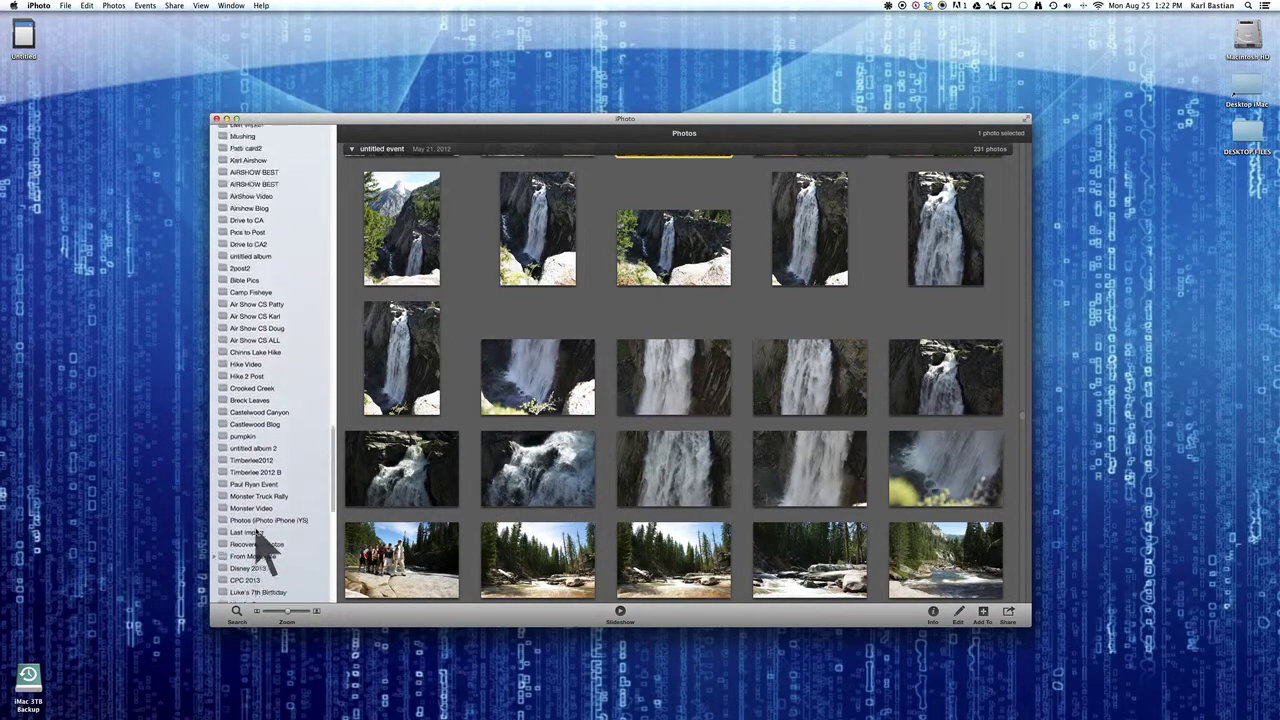
pyautogui.scroll(15, 262, 548)
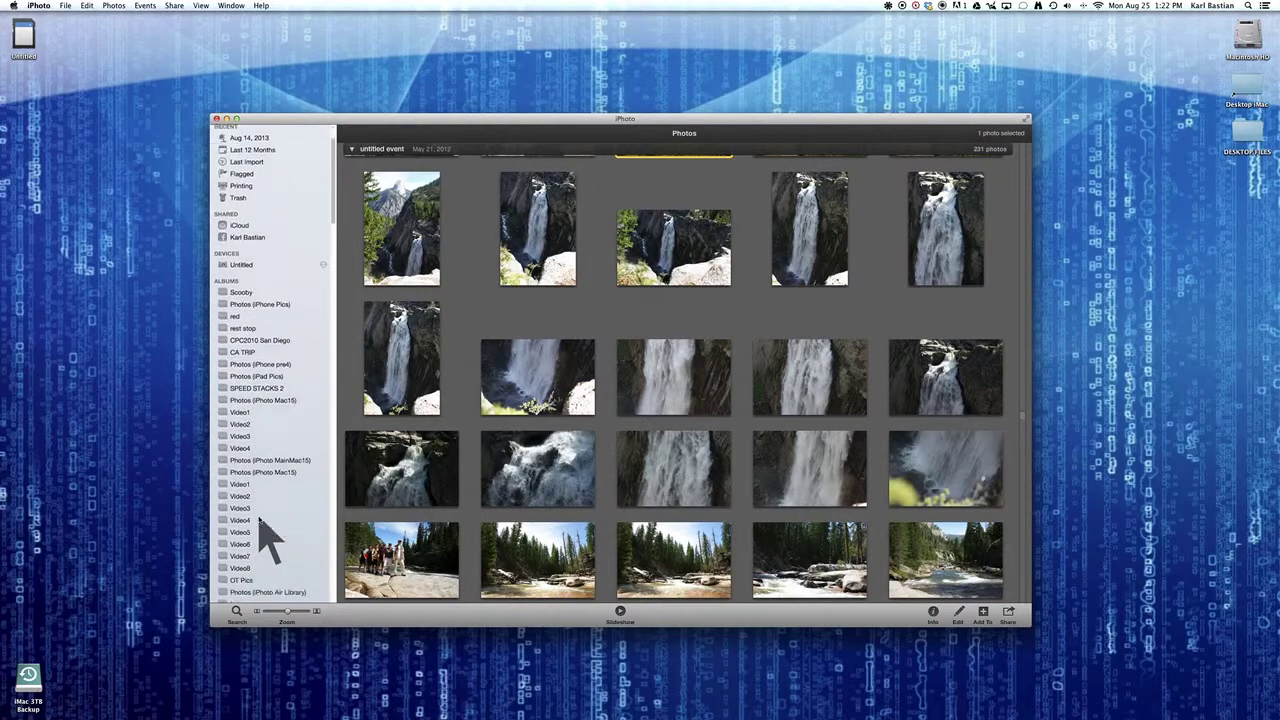
pyautogui.scroll(-20, 262, 540)
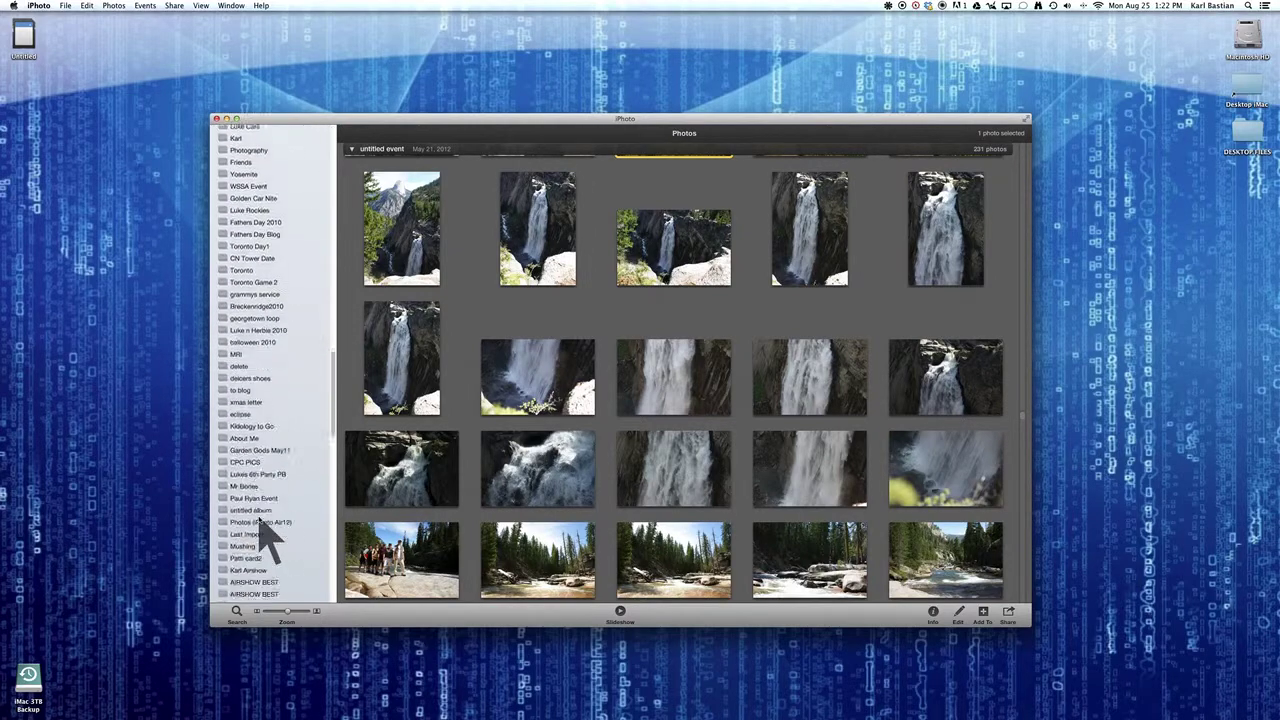
# Create a new album named WaterFalls and remove the stray photo from it
pyautogui.click(66, 6)
pyautogui.click(84, 17)
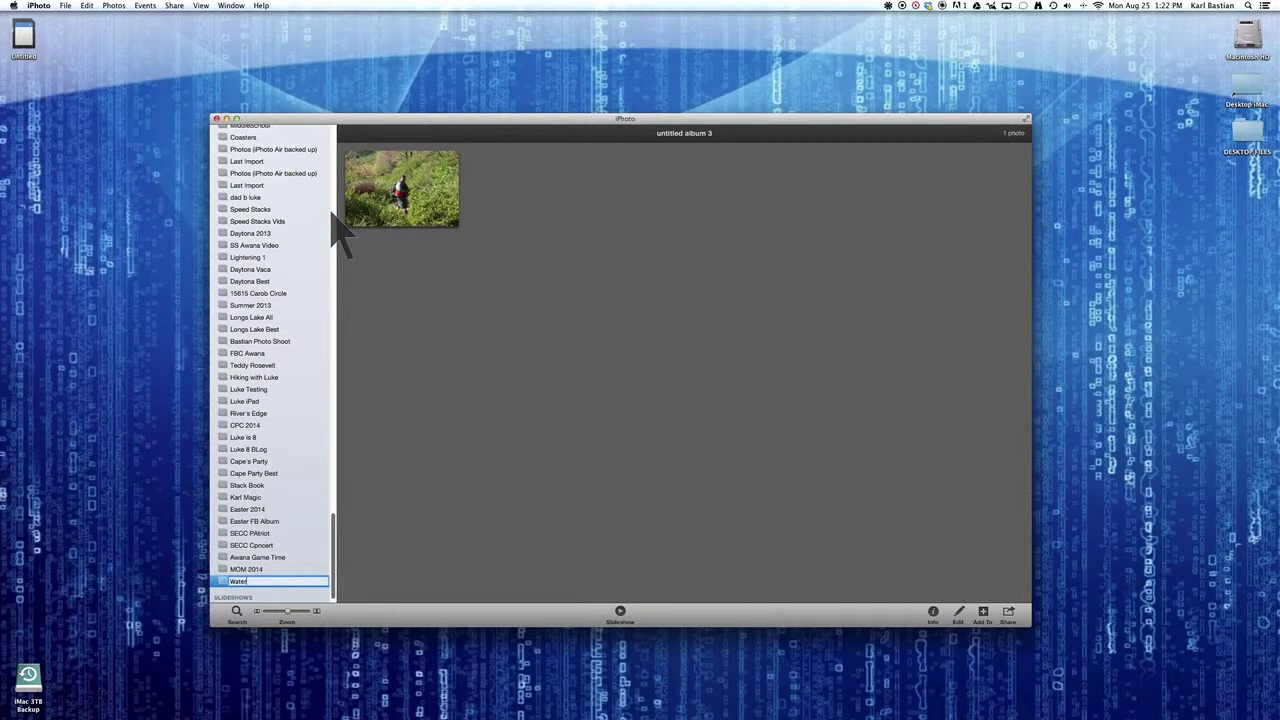
pyautogui.write('WaterFalls')
pyautogui.press('Return')
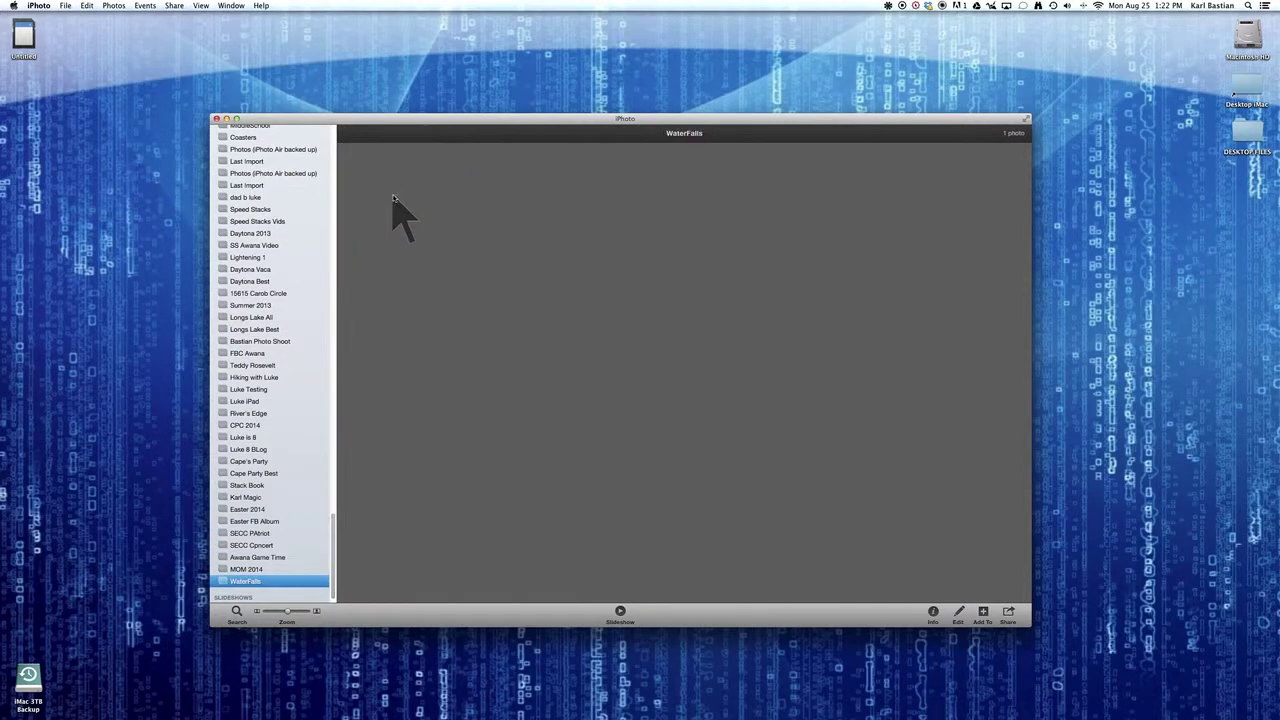
pyautogui.click(408, 210)
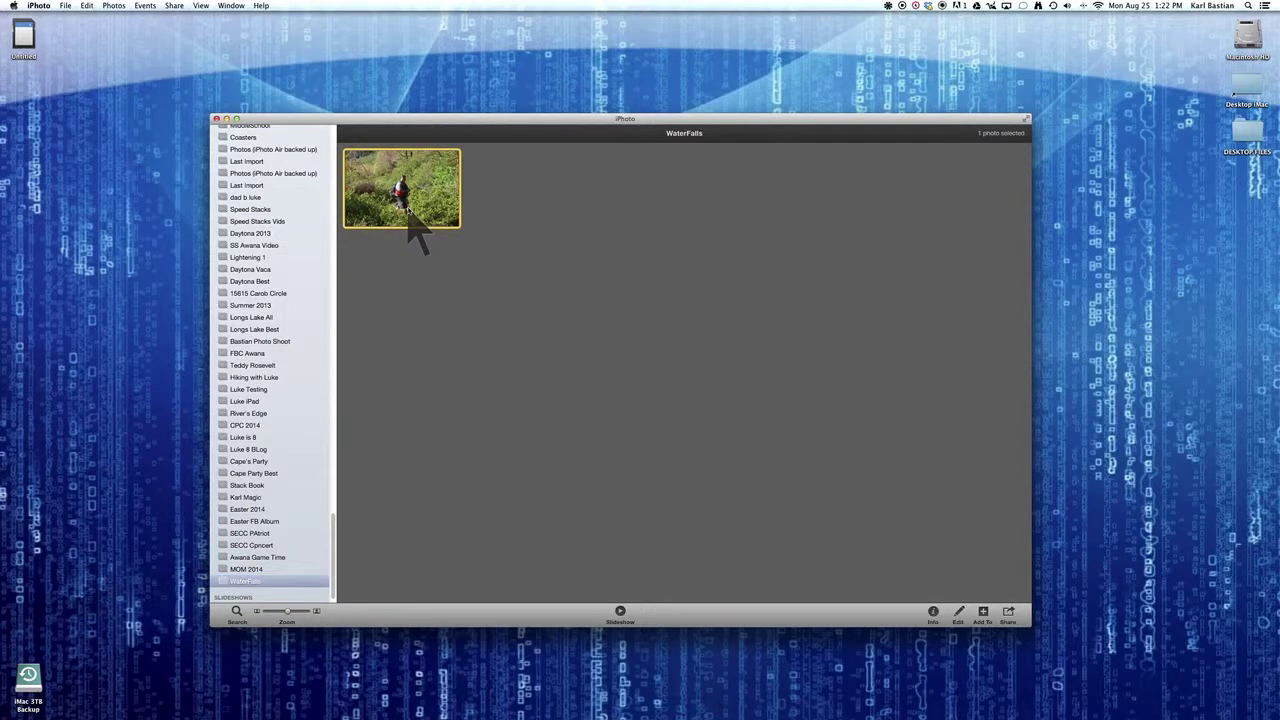
pyautogui.press('Delete')
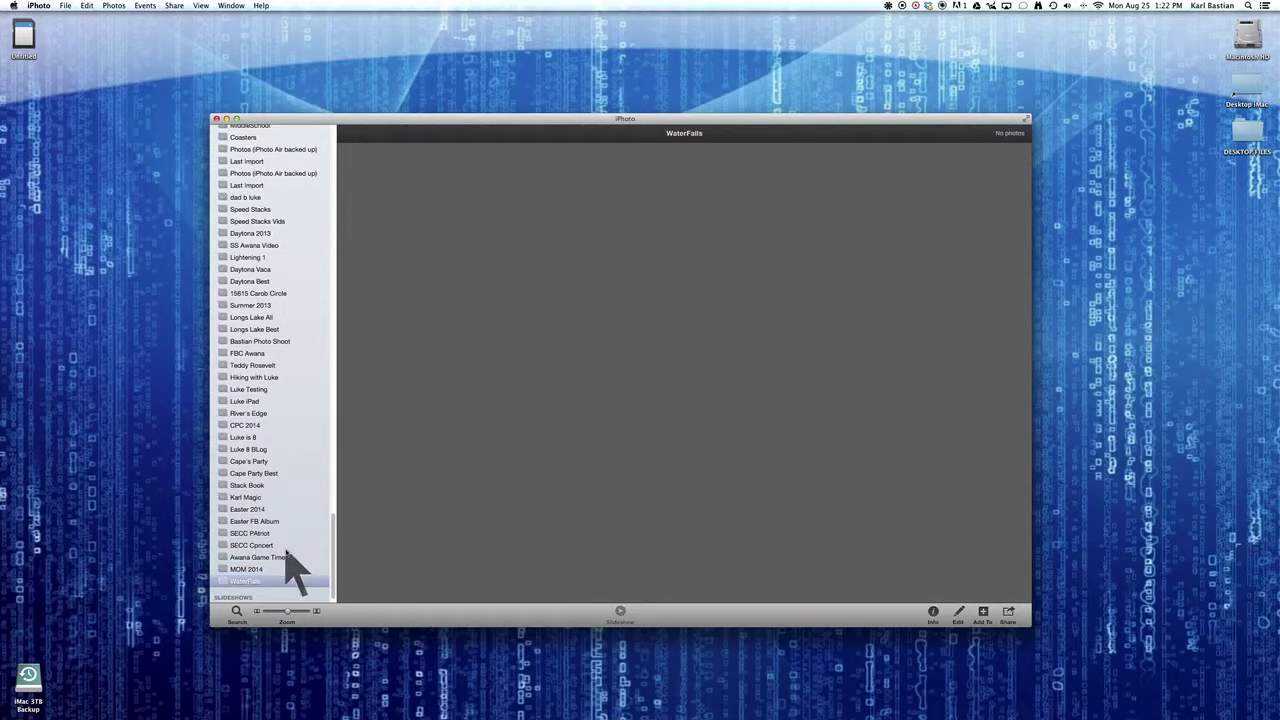
# Select the 15 waterfall photos in the Photos library and drag them into WaterFalls
pyautogui.scroll(10, 277, 320)
pyautogui.scroll(10, 277, 320)
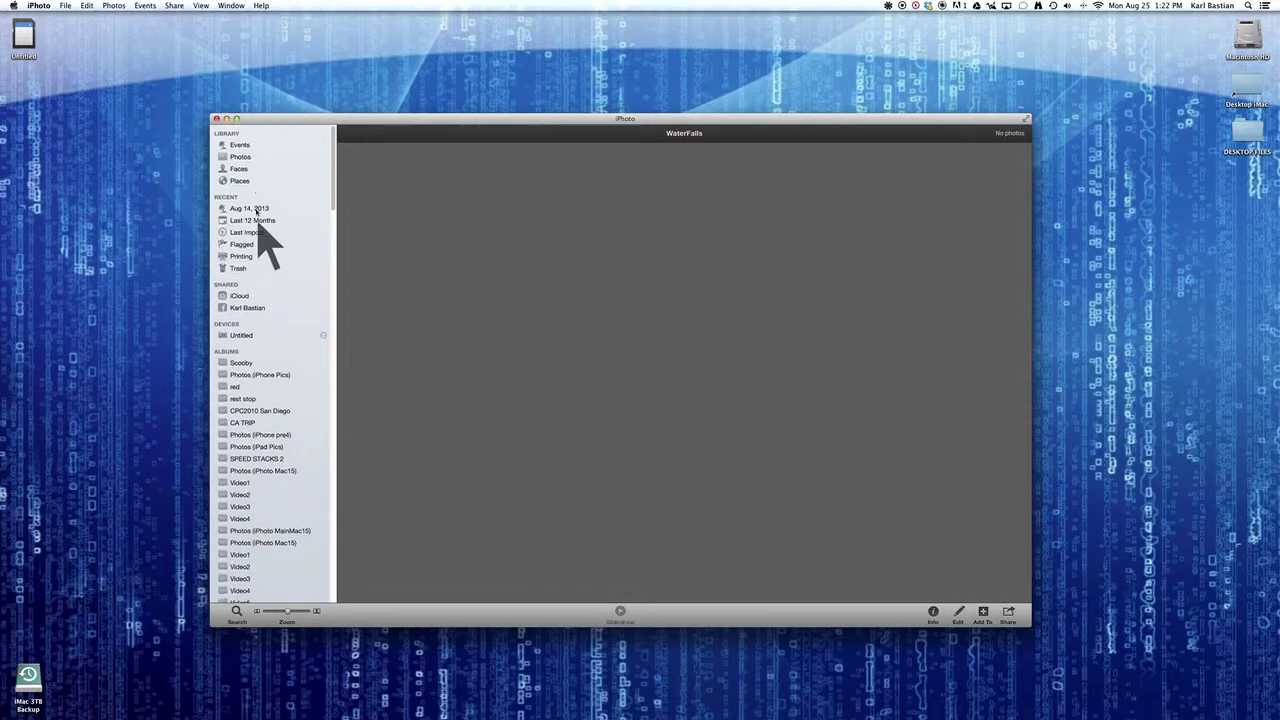
pyautogui.click(240, 157)
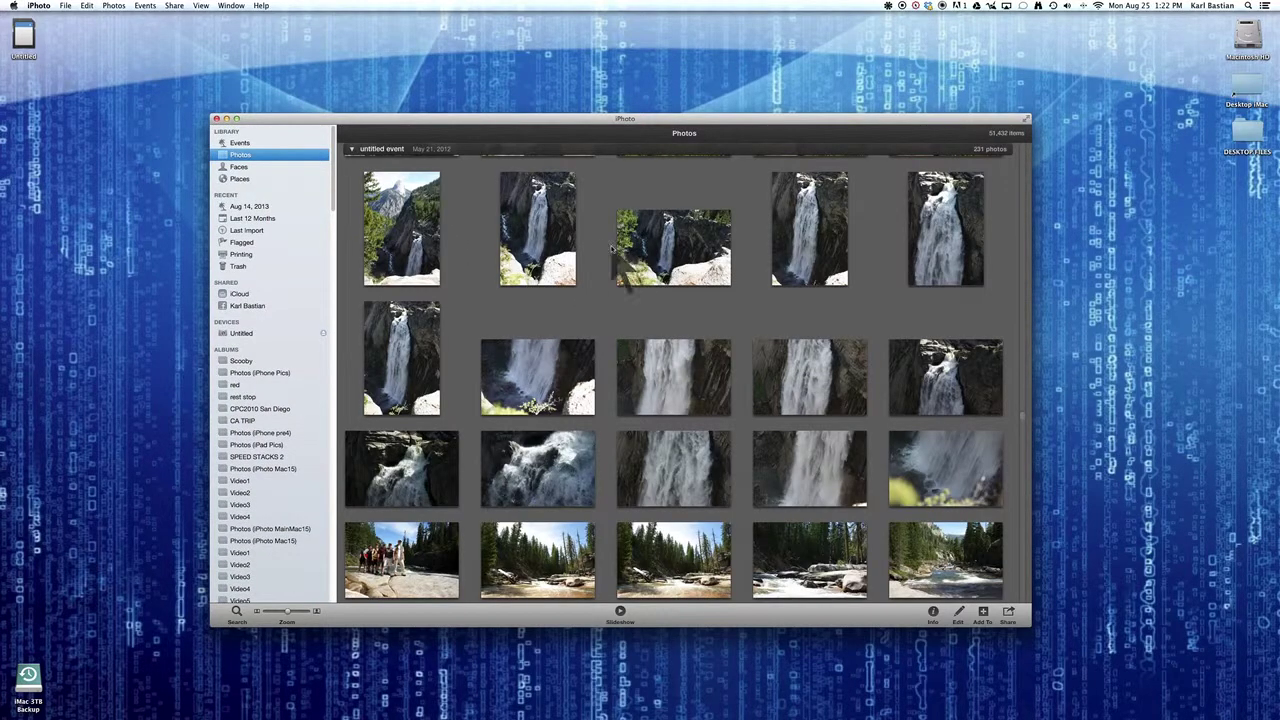
pyautogui.scroll(3, 708, 271)
pyautogui.scroll(3, 708, 271)
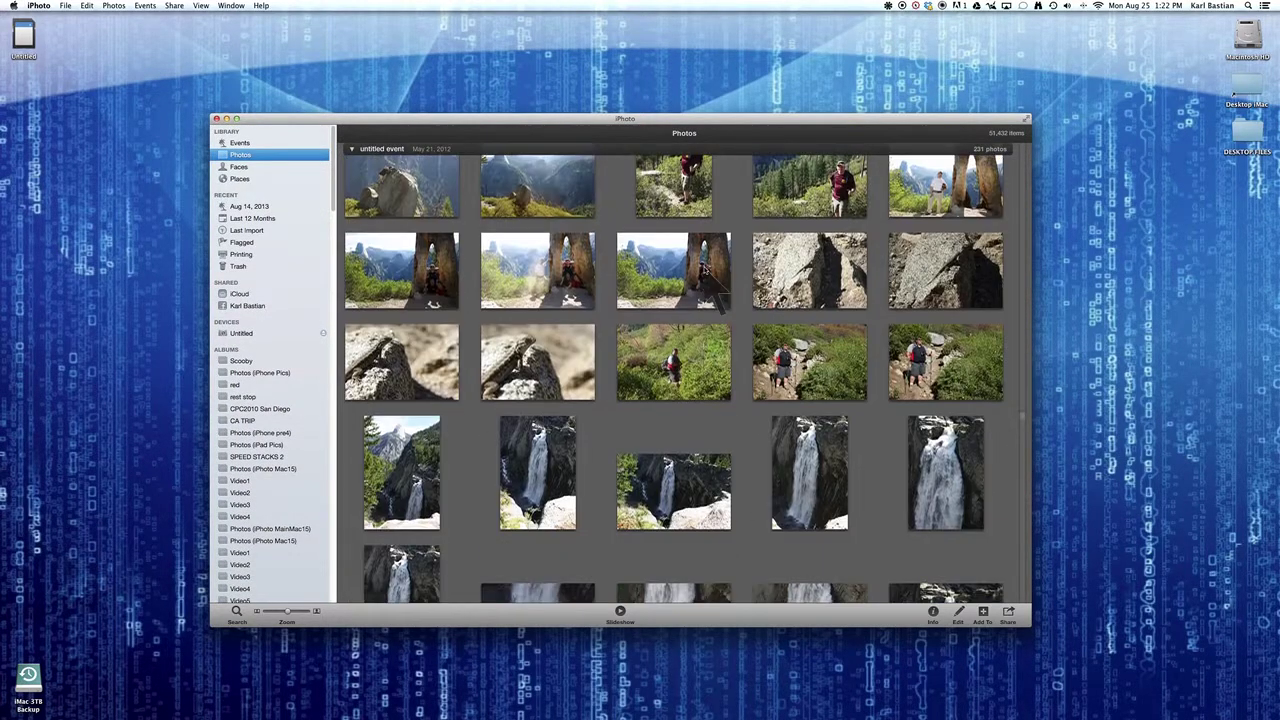
pyautogui.scroll(-6, 688, 312)
pyautogui.scroll(-2, 720, 310)
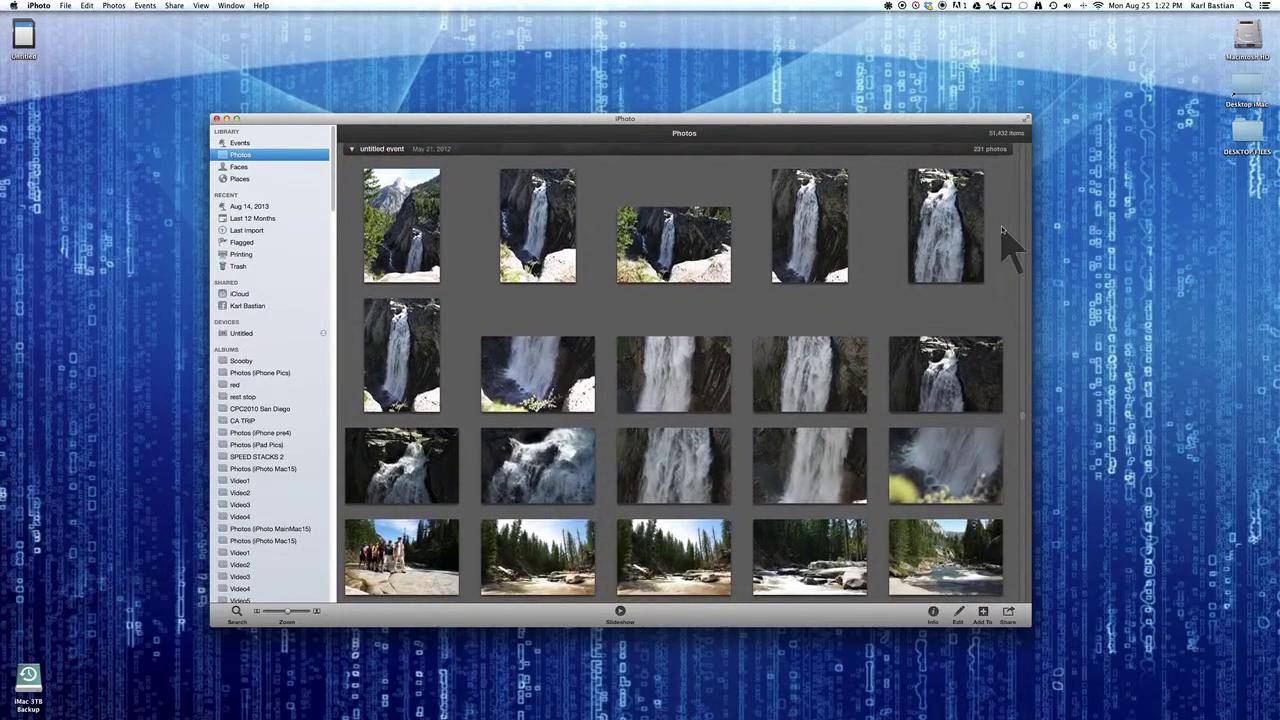
pyautogui.moveTo(1000, 240); pyautogui.dragTo(395, 498)
pyautogui.scroll(-10, 311, 505)
pyautogui.moveTo(318, 520); pyautogui.dragTo(243, 586)
pyautogui.click(245, 570)
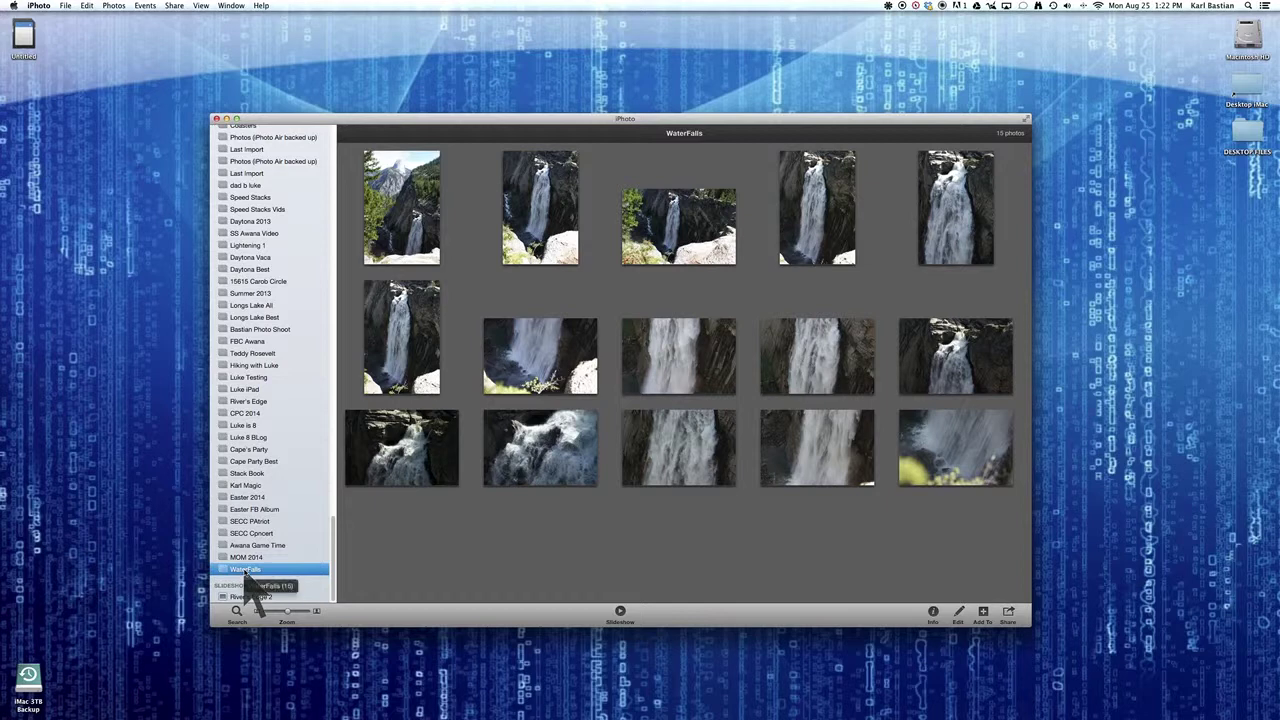
pyautogui.click(676, 378)
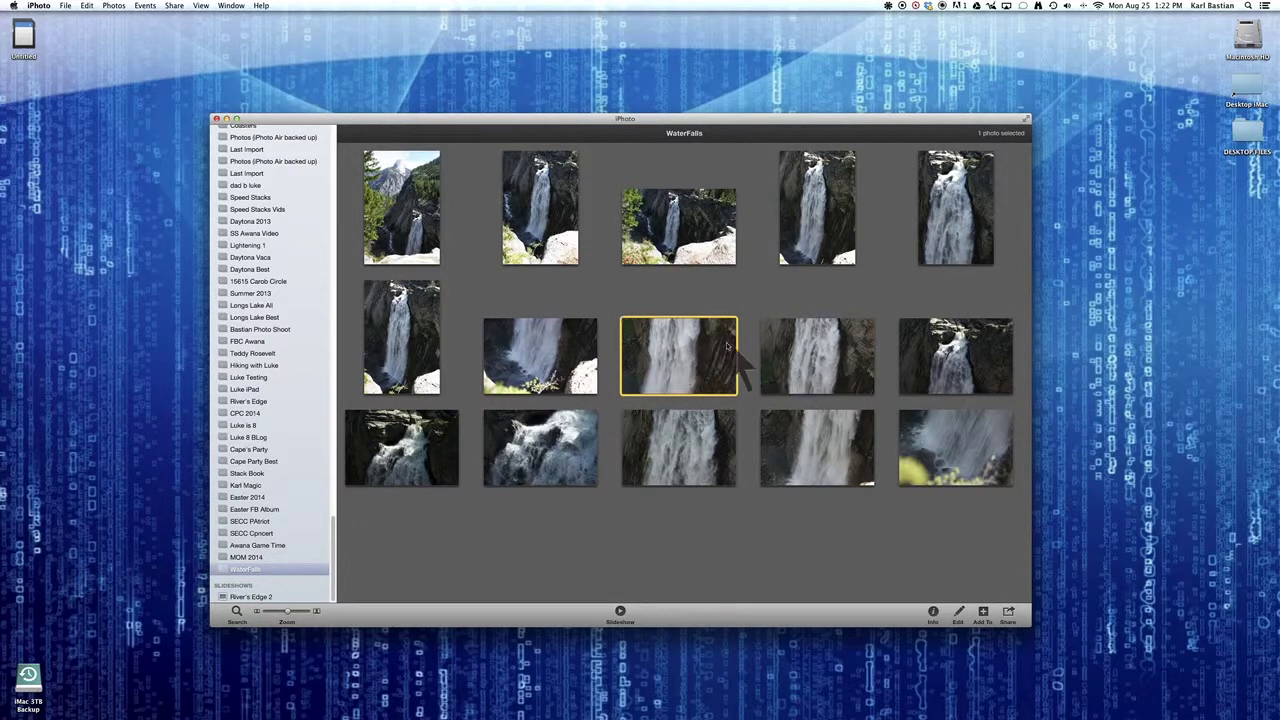
pyautogui.click(803, 370)
pyautogui.press('Delete')
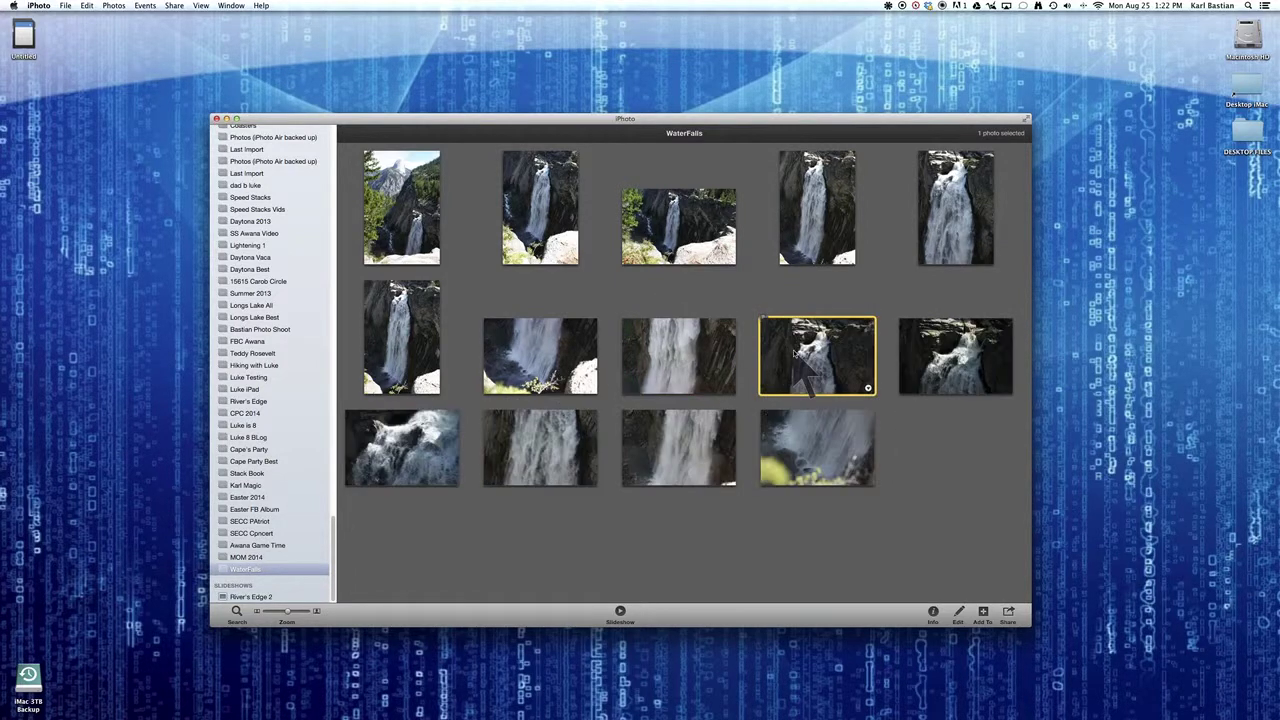
pyautogui.scroll(20, 243, 243)
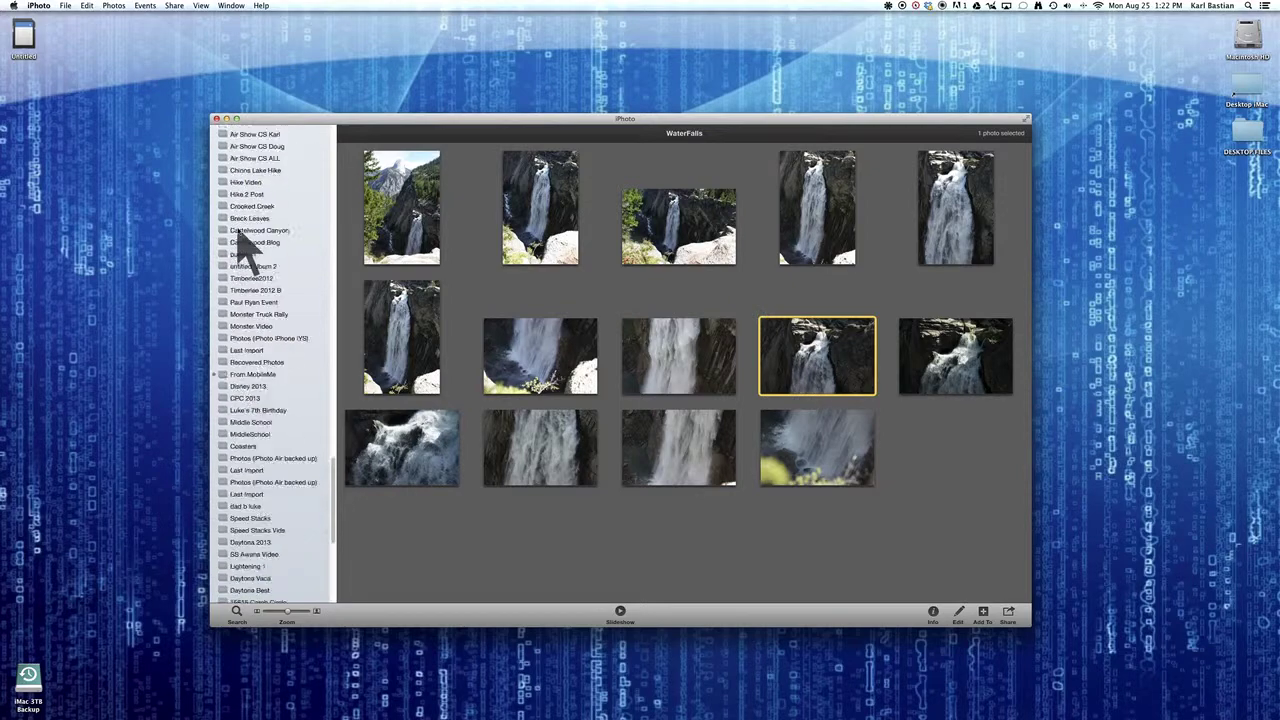
pyautogui.click(241, 155)
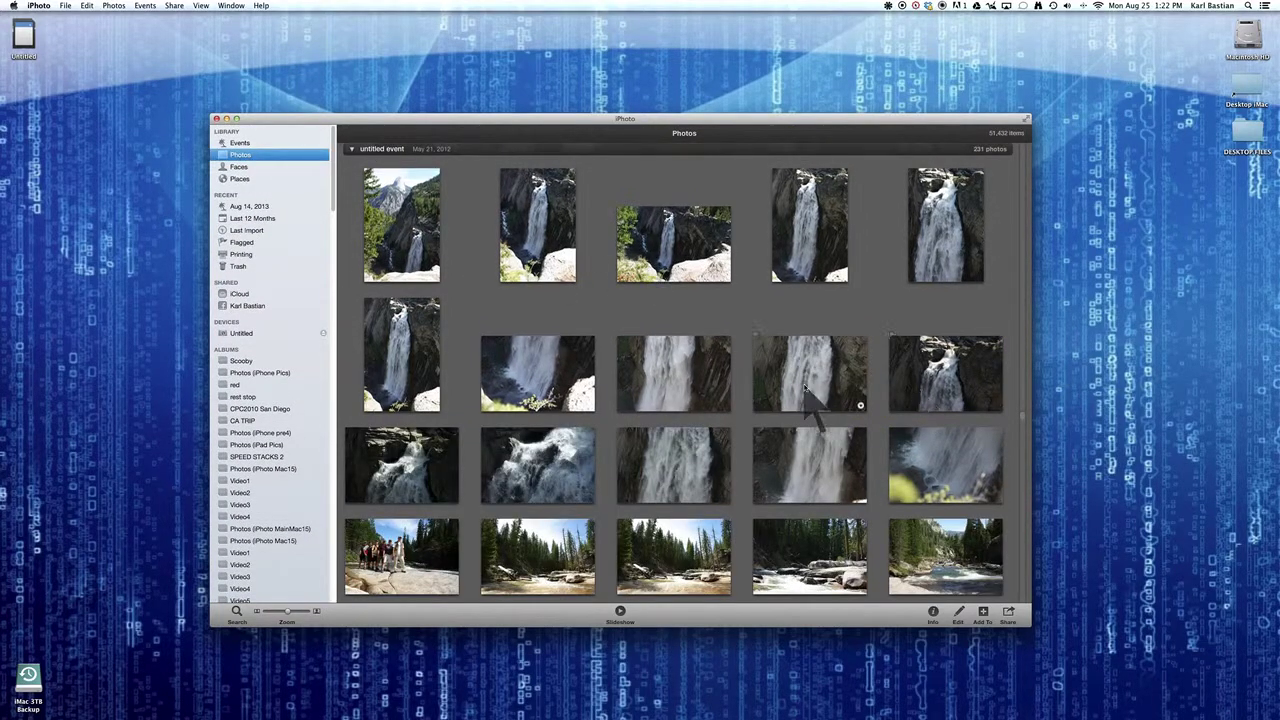
pyautogui.click(806, 387)
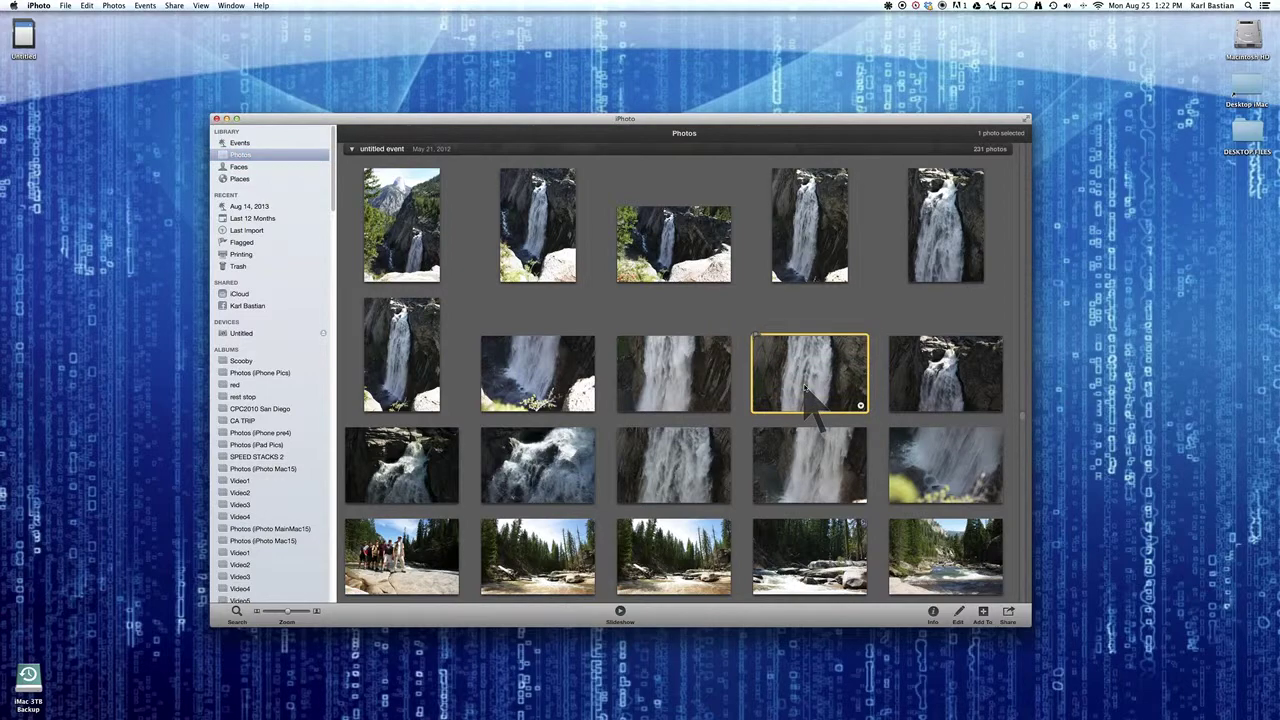
pyautogui.scroll(-20, 280, 491)
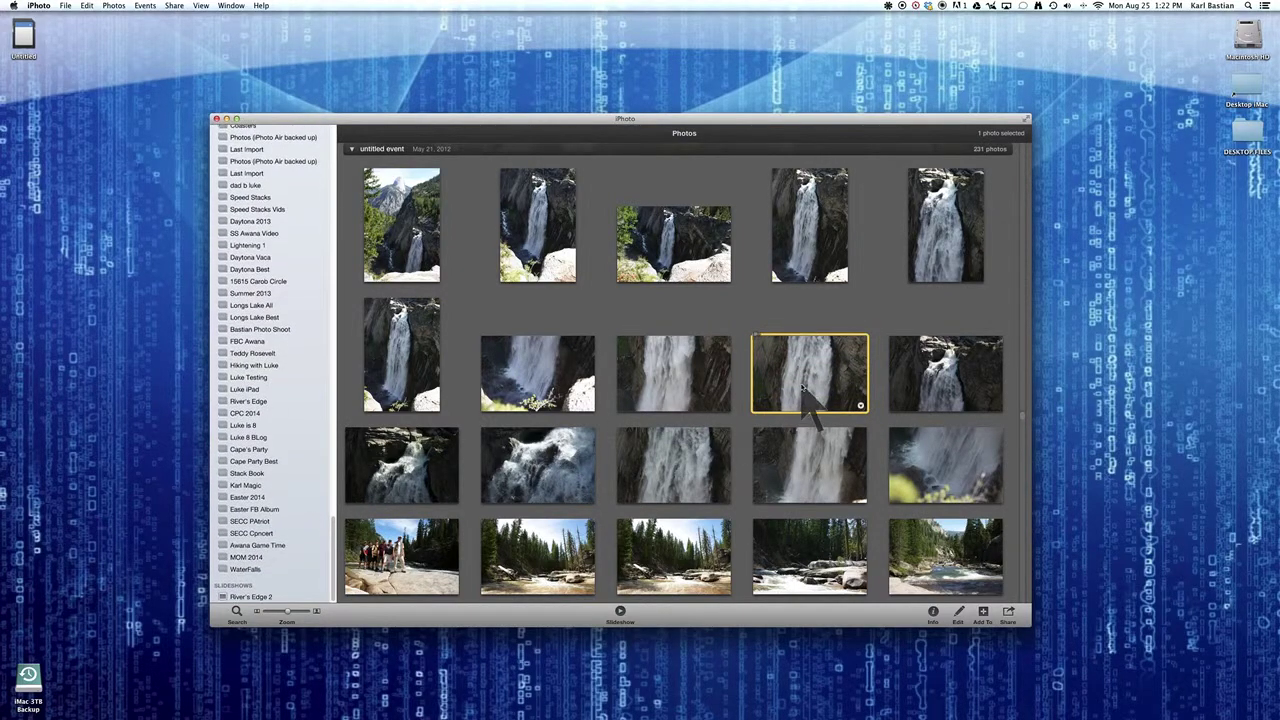
pyautogui.moveTo(809, 400); pyautogui.dragTo(246, 574)
pyautogui.click(246, 570)
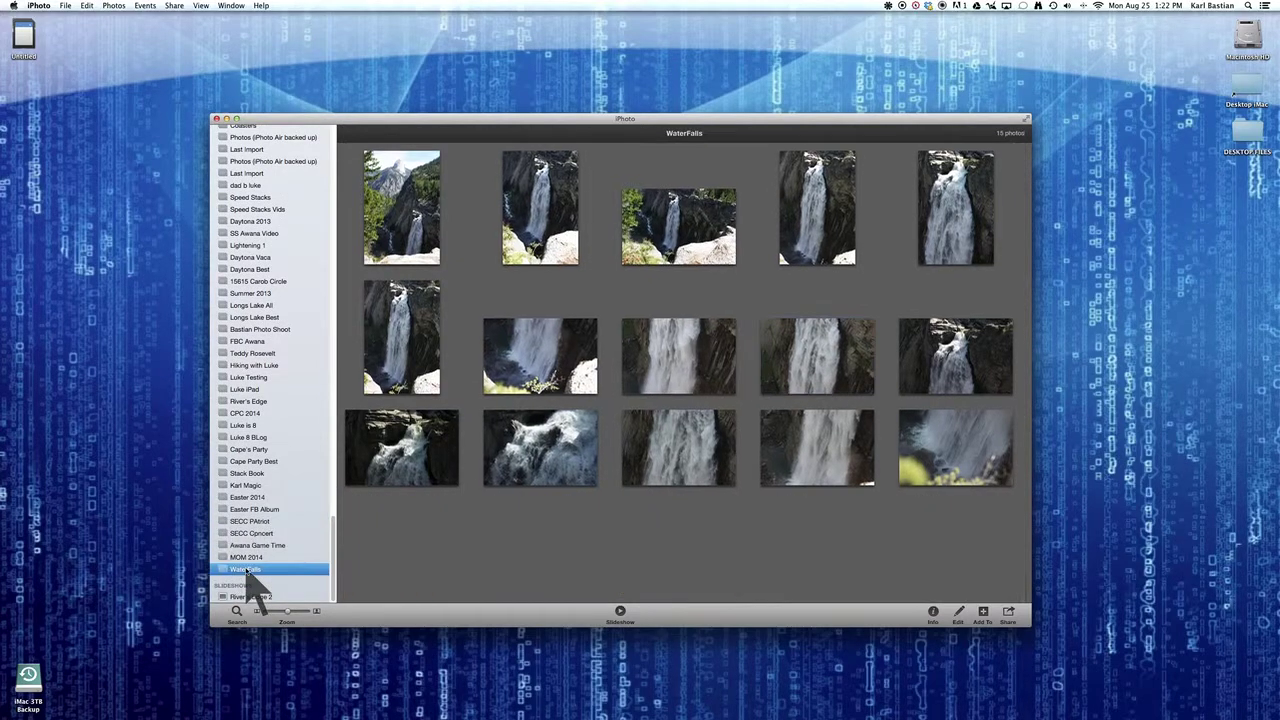
# Open the ninth WaterFalls photo for editing and straighten it about 10°
pyautogui.doubleClick(805, 365)
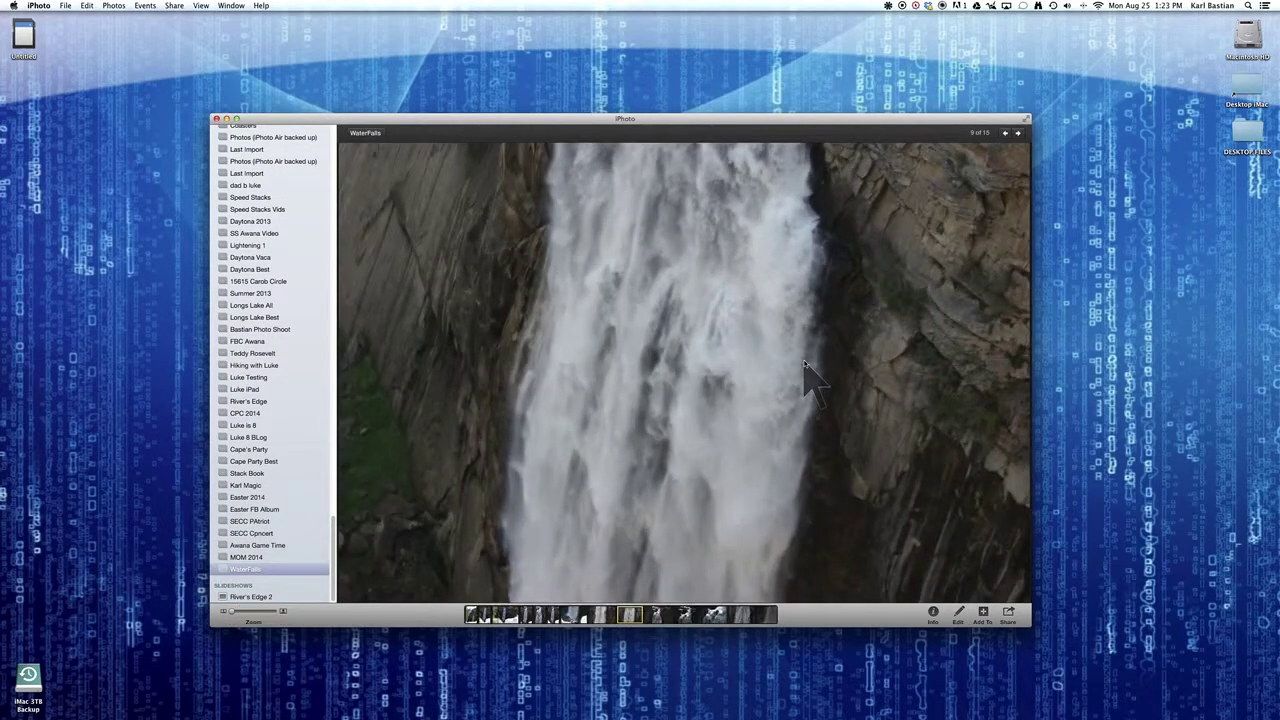
pyautogui.click(958, 613)
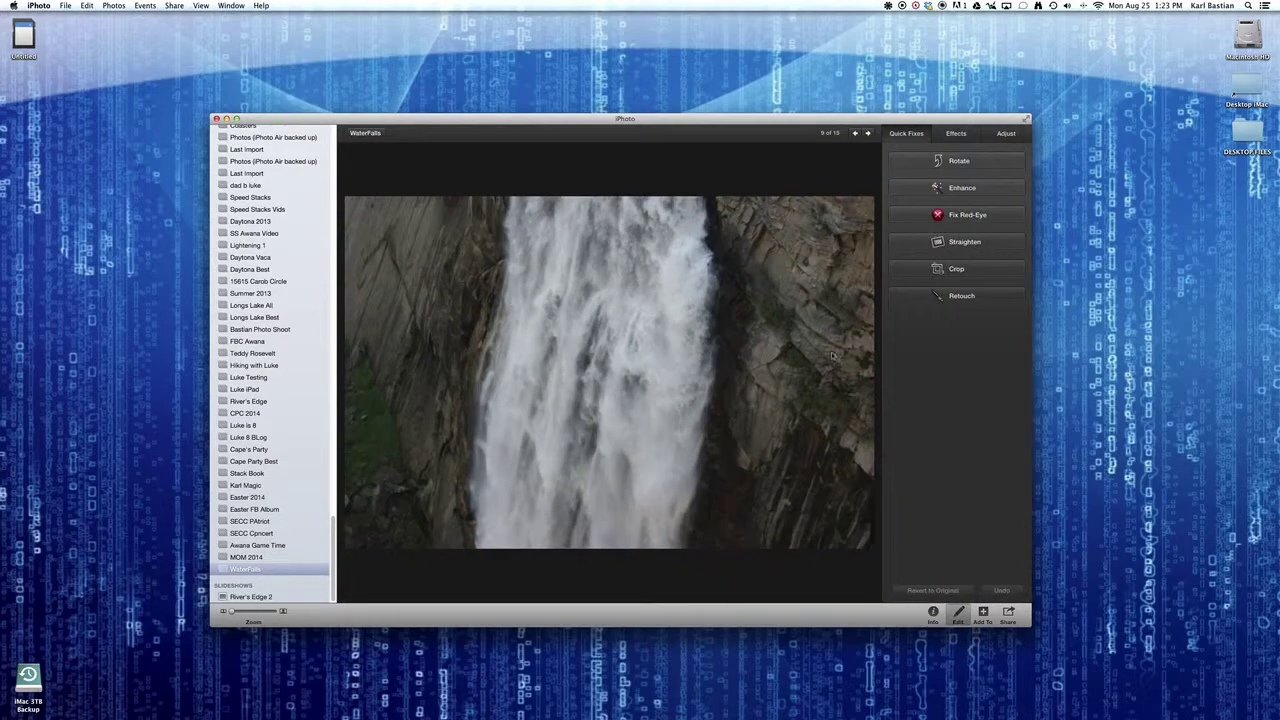
pyautogui.click(952, 243)
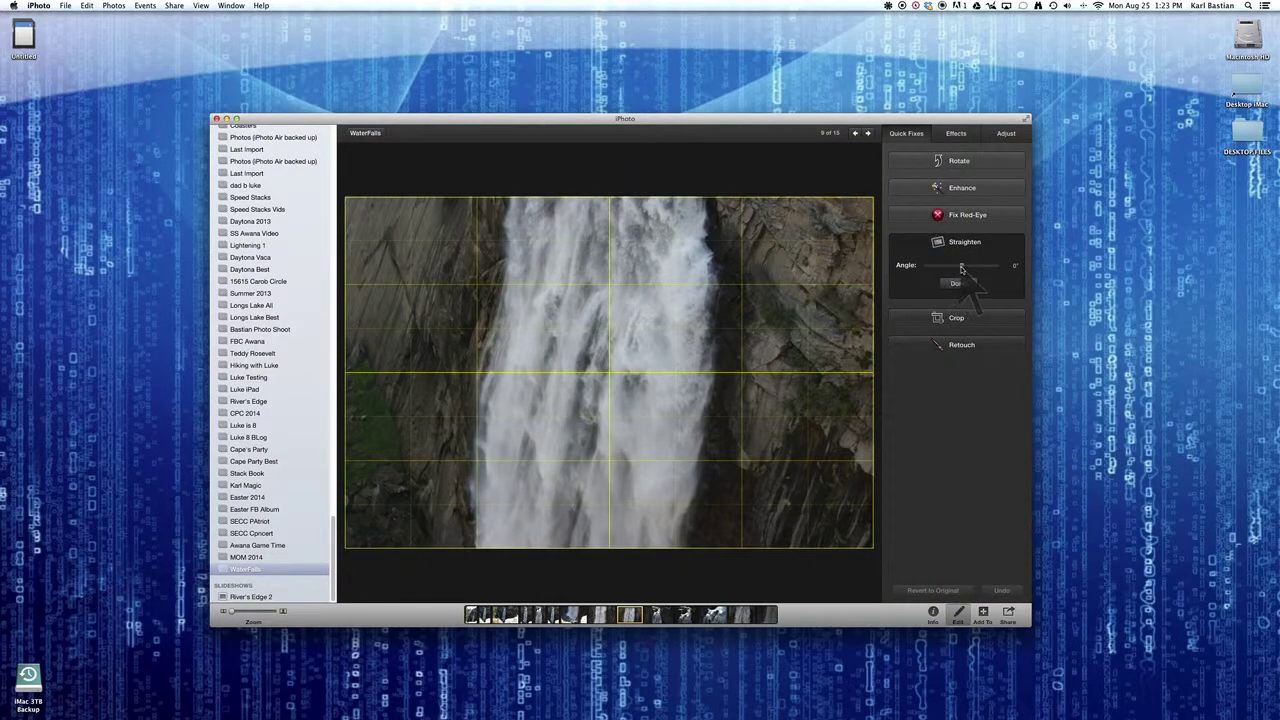
pyautogui.moveTo(961, 268); pyautogui.dragTo(969, 268)
pyautogui.click(957, 283)
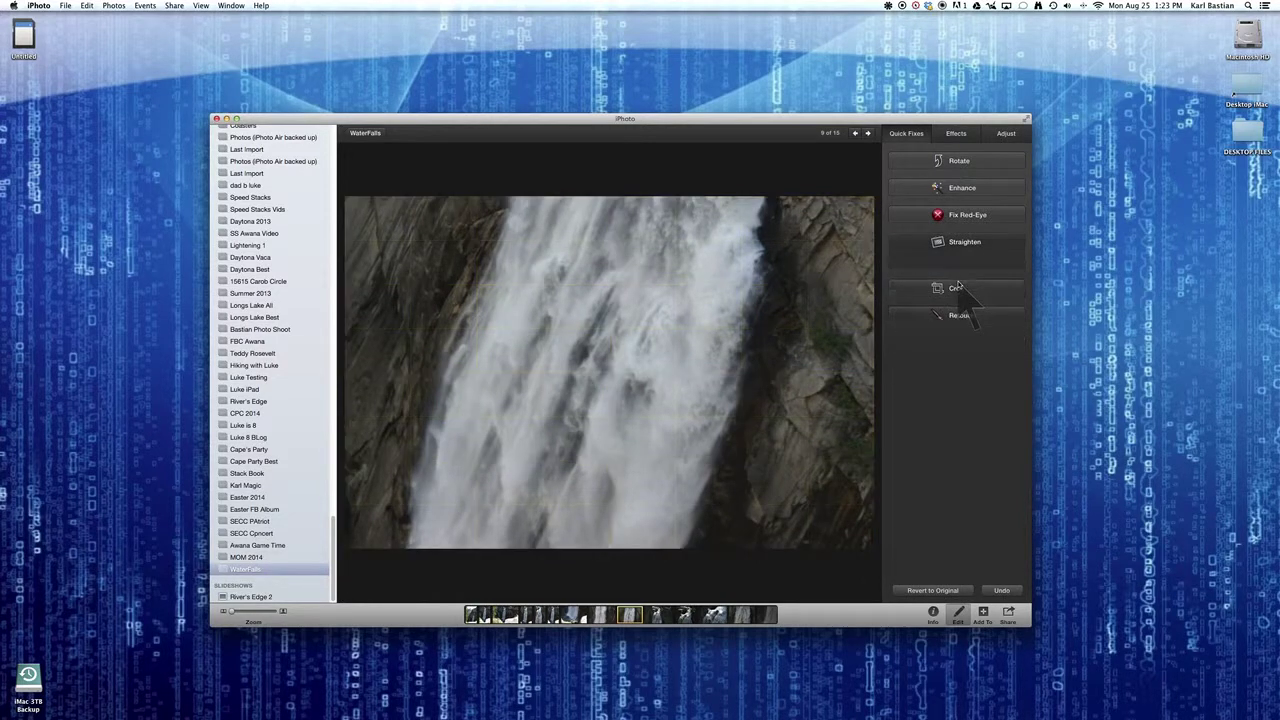
# Crop and auto-enhance the straightened waterfall photo
pyautogui.click(956, 269)
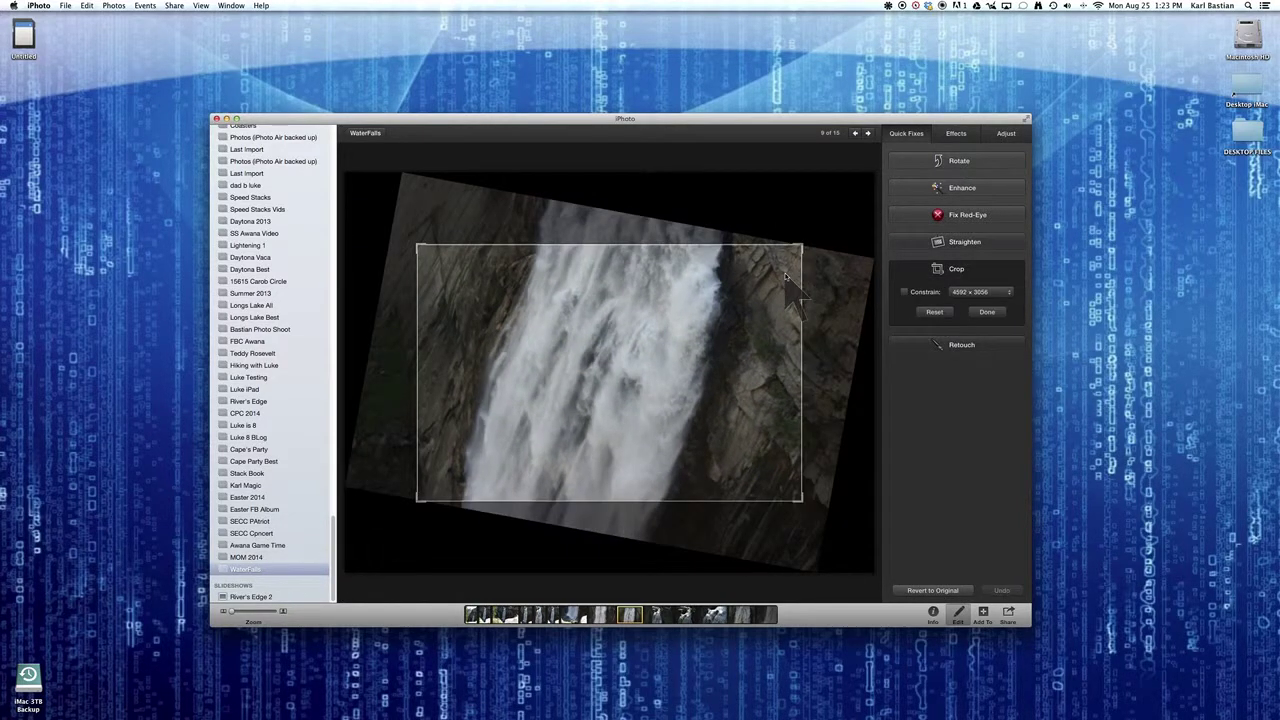
pyautogui.click(953, 216)
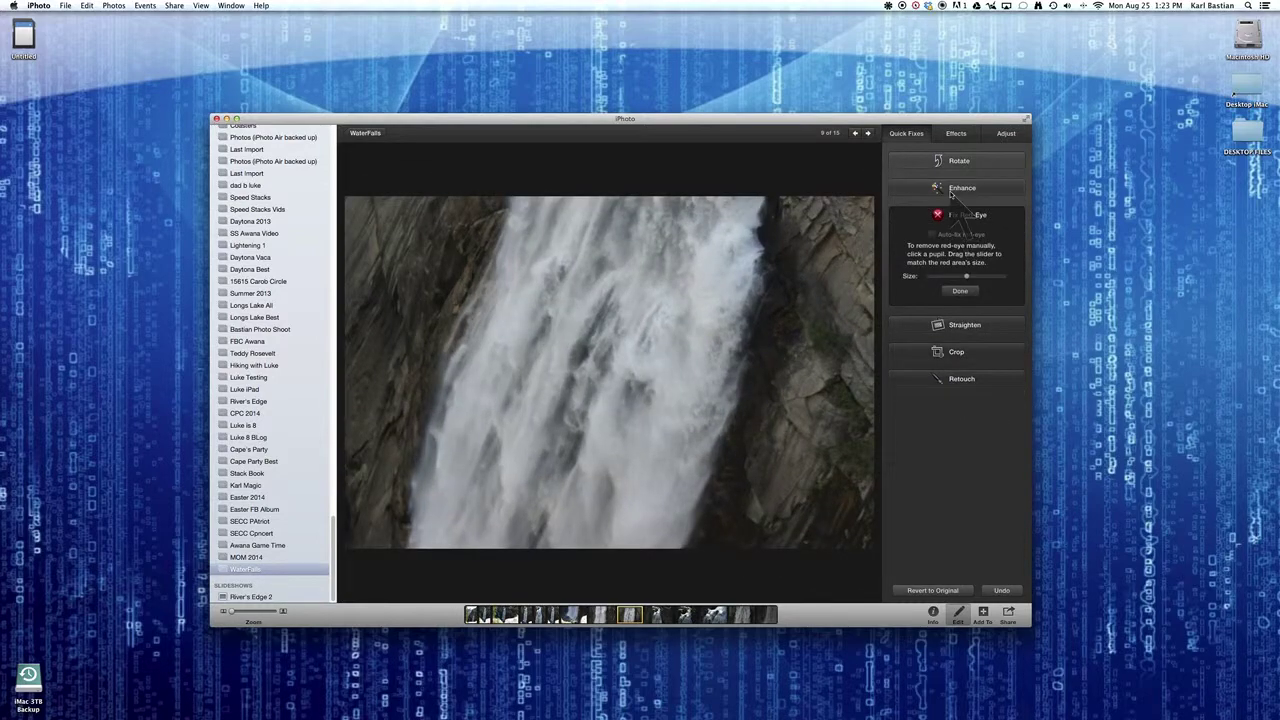
pyautogui.click(952, 189)
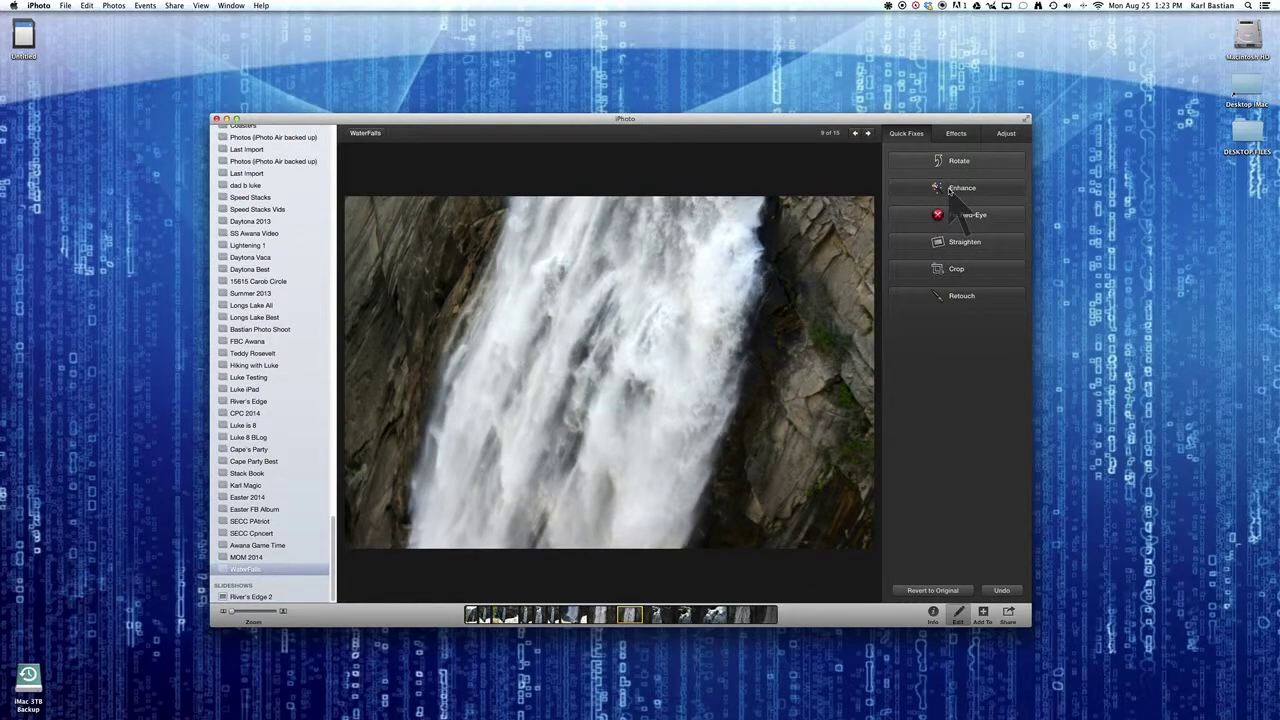
pyautogui.click(957, 132)
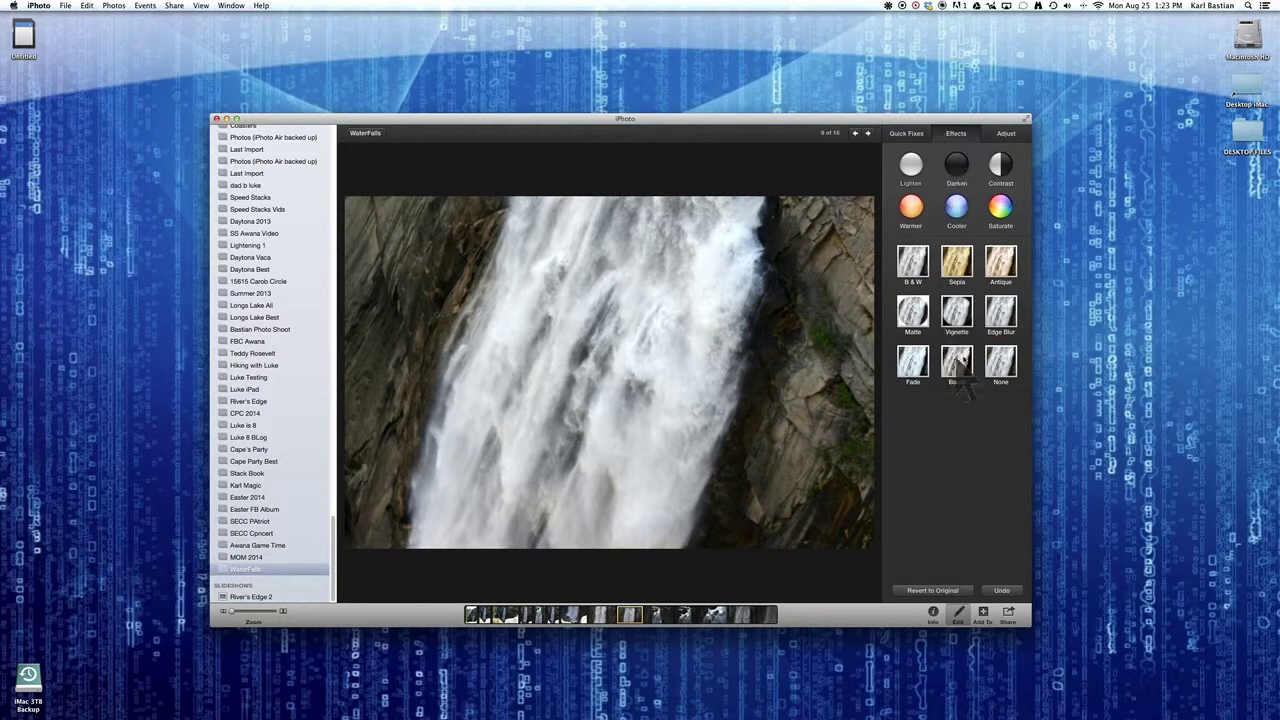
# Try sepia, contrast, lighten and darken effects on the photo, then undo the last edits
pyautogui.click(957, 264)
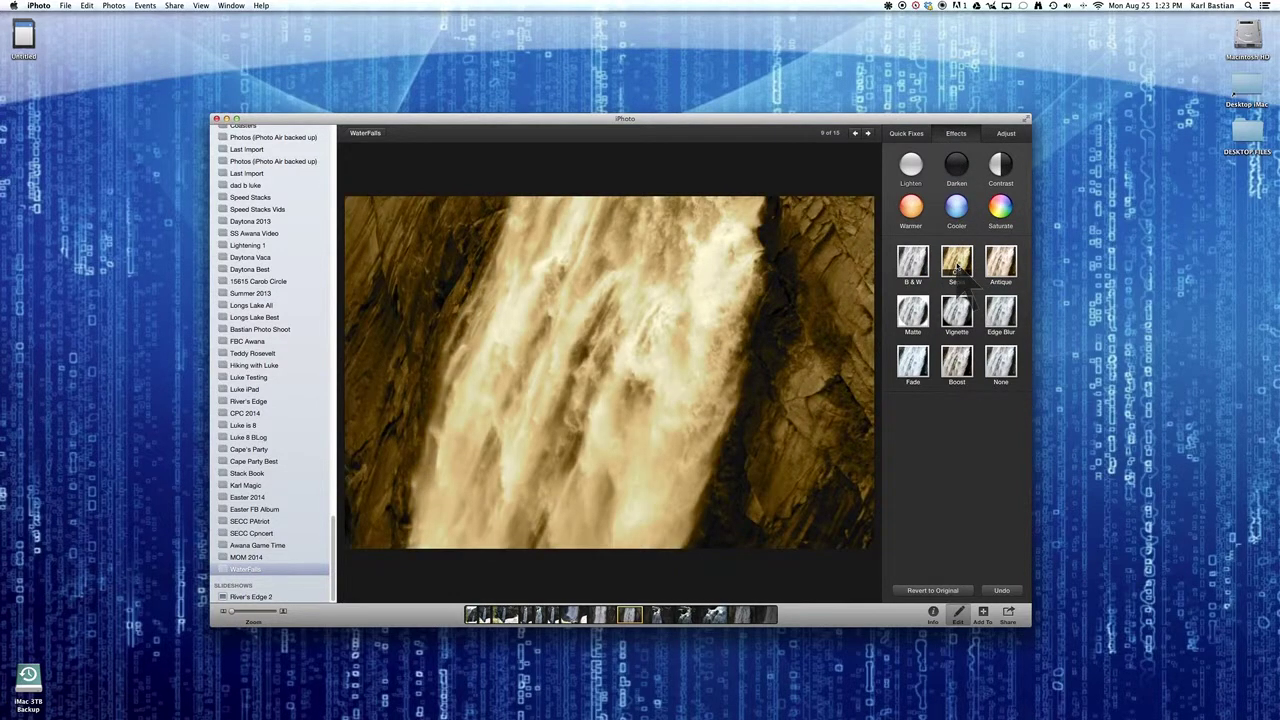
pyautogui.click(997, 170)
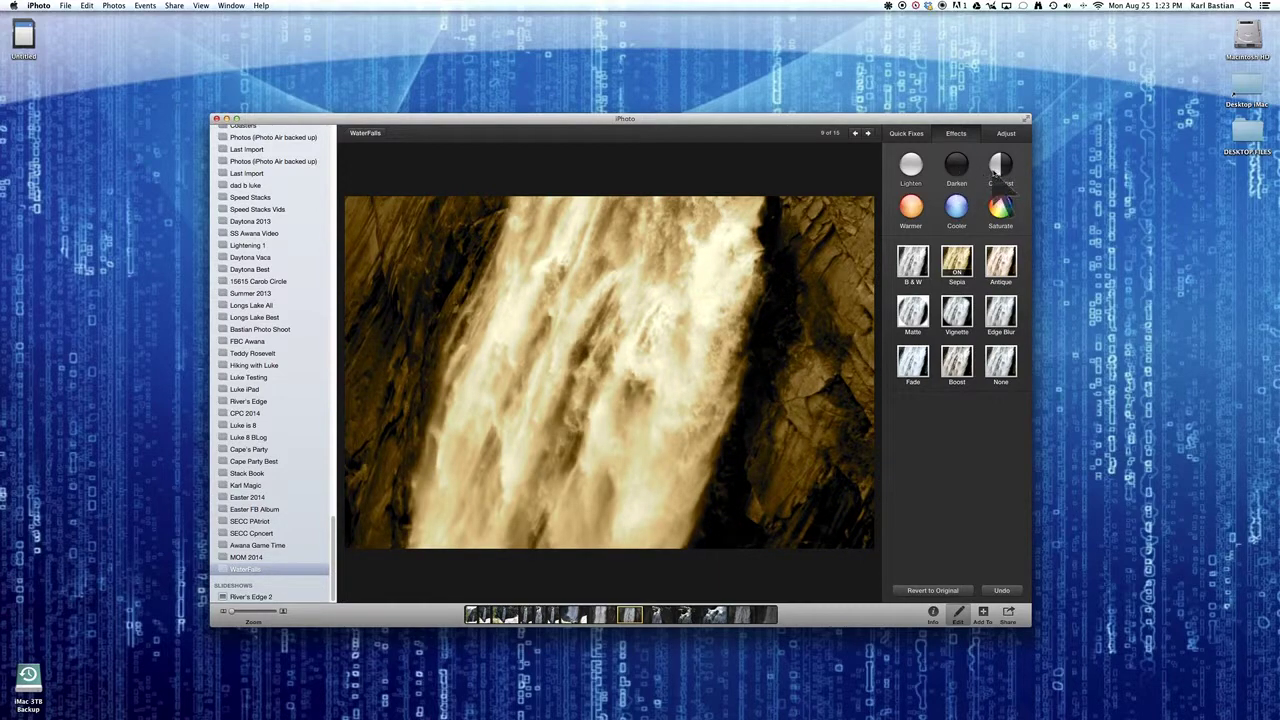
pyautogui.click(909, 169)
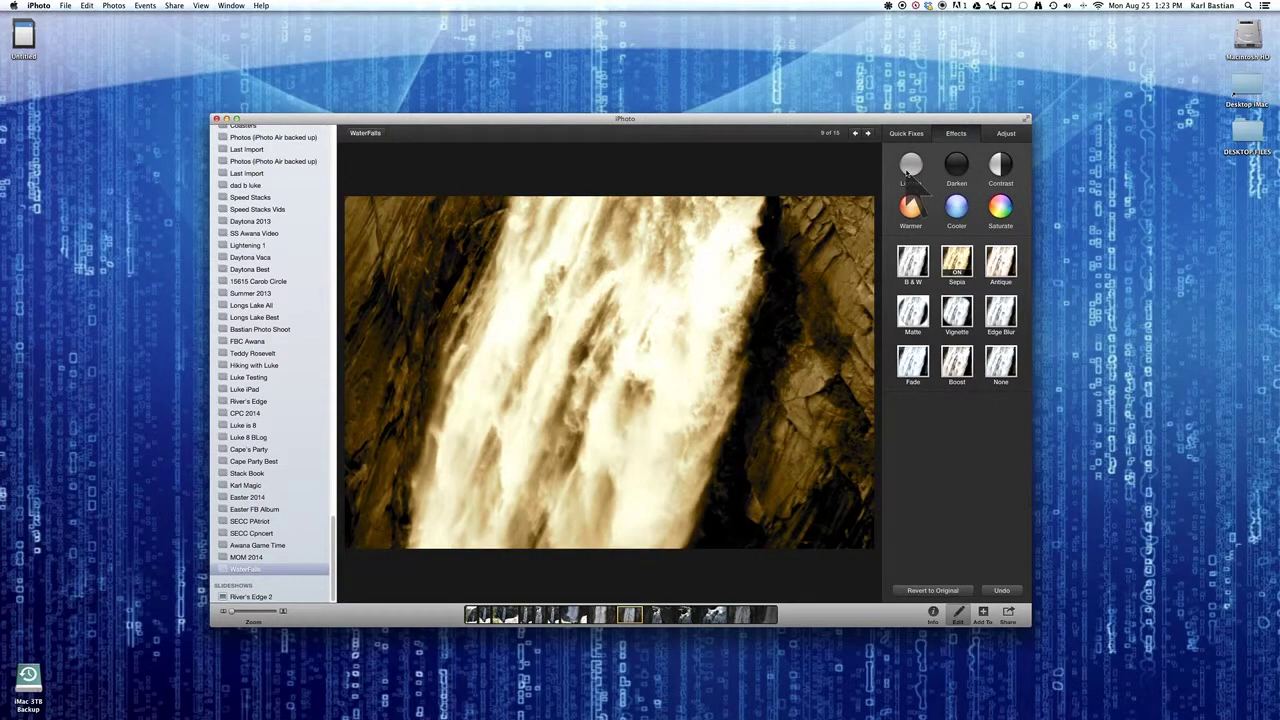
pyautogui.click(959, 272)
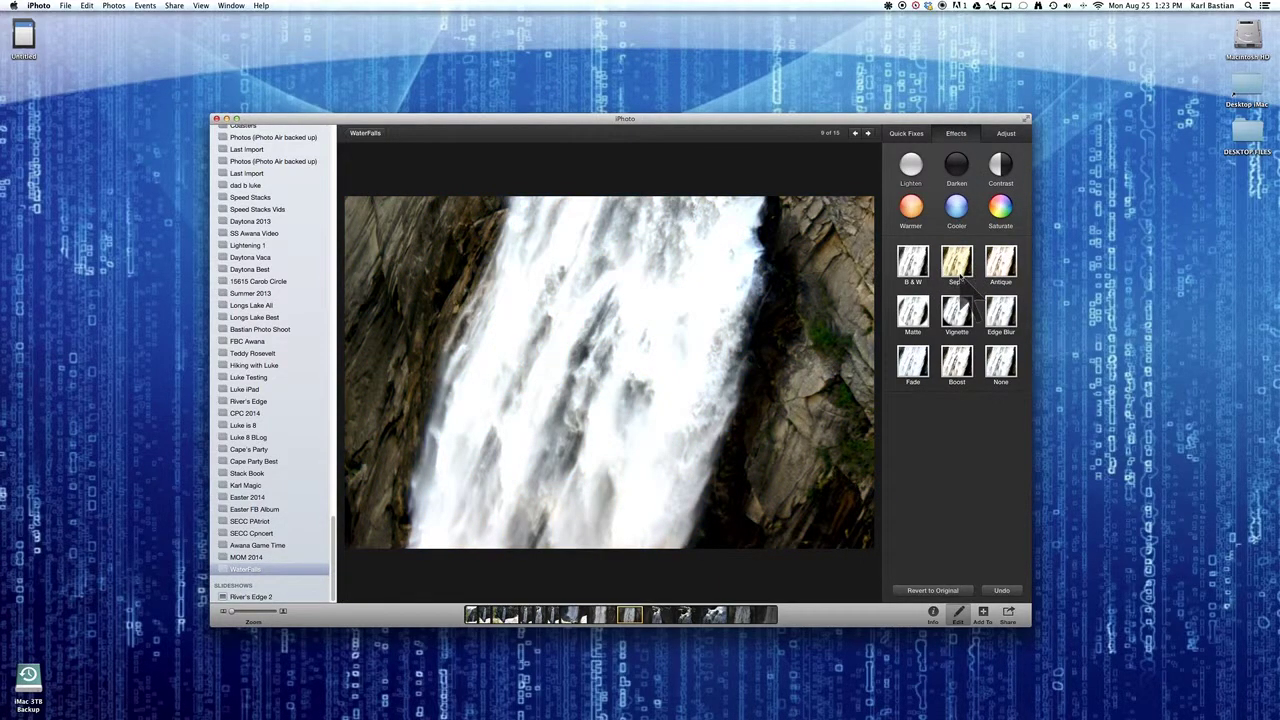
pyautogui.click(958, 168)
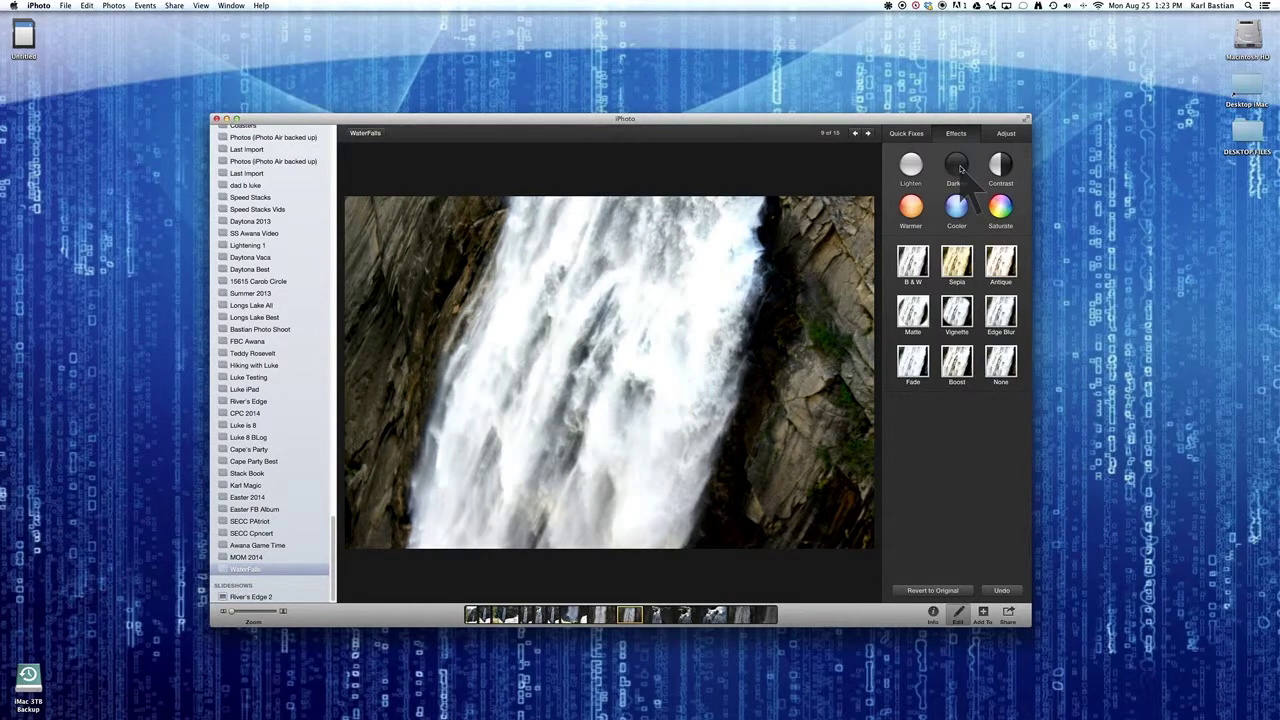
pyautogui.click(958, 168)
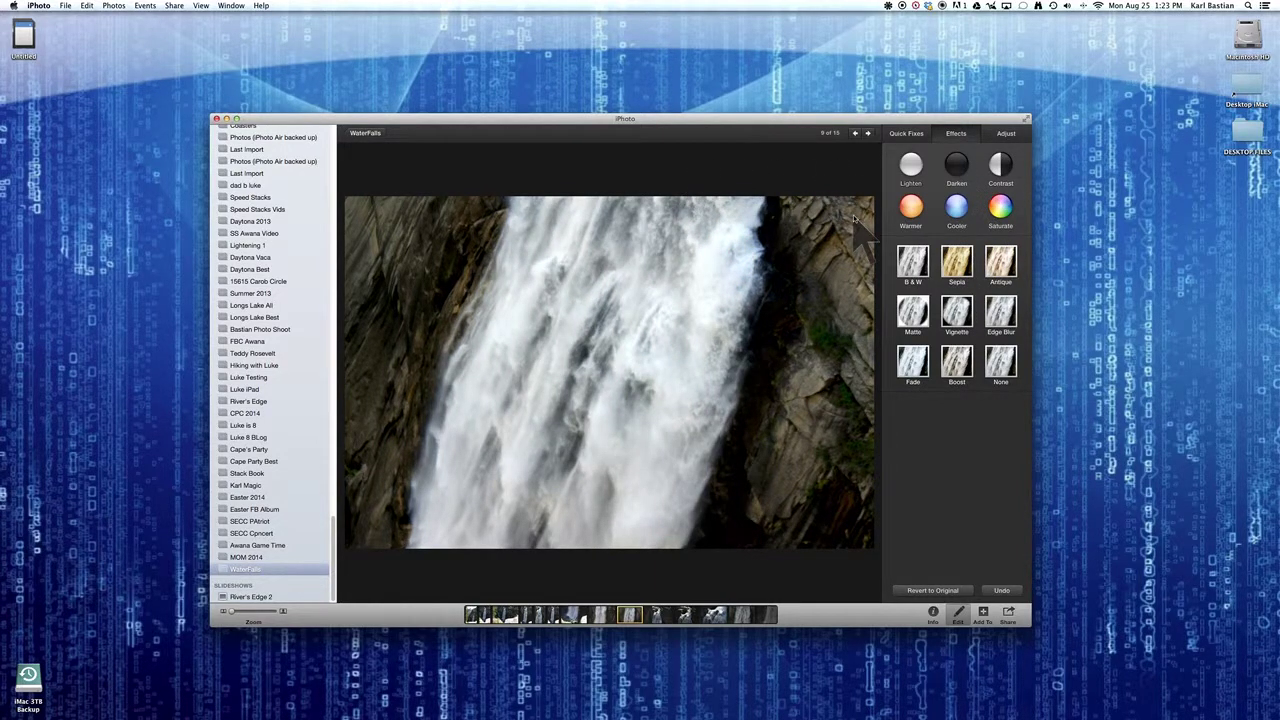
pyautogui.press('super+z')
pyautogui.press('super+z')
pyautogui.press('super+z')
pyautogui.press('super+z')
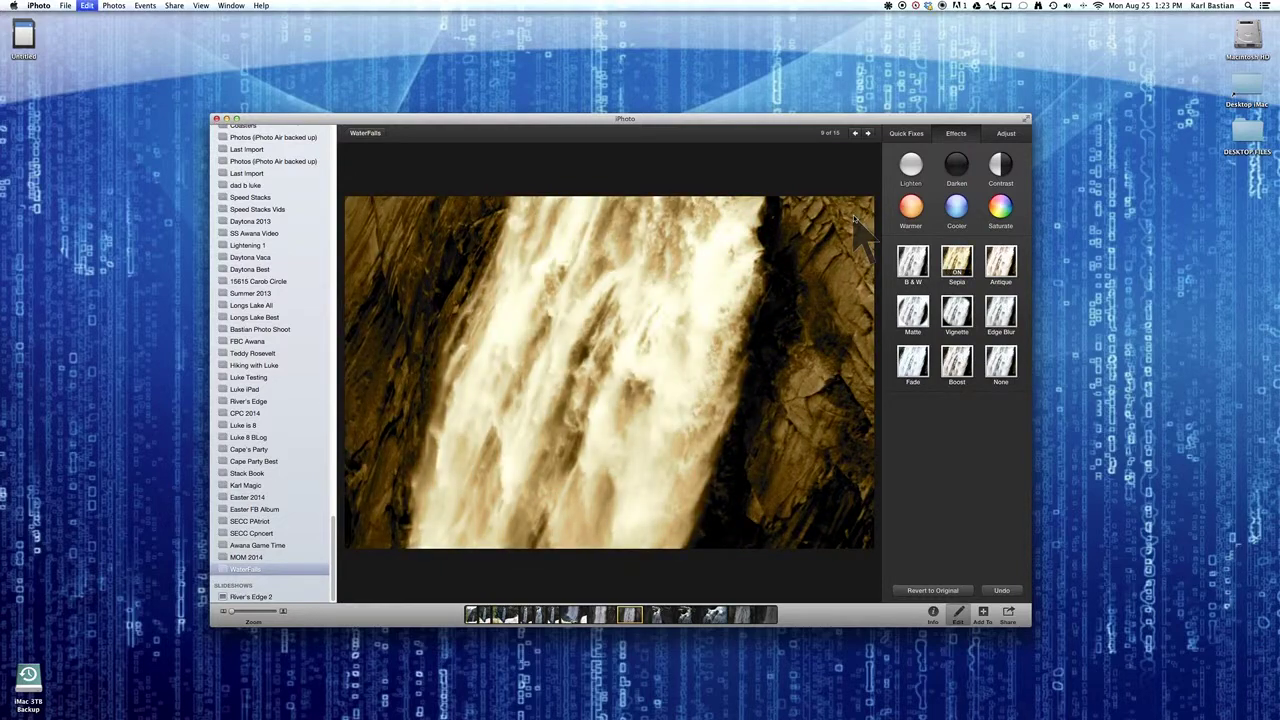
pyautogui.press('super+z')
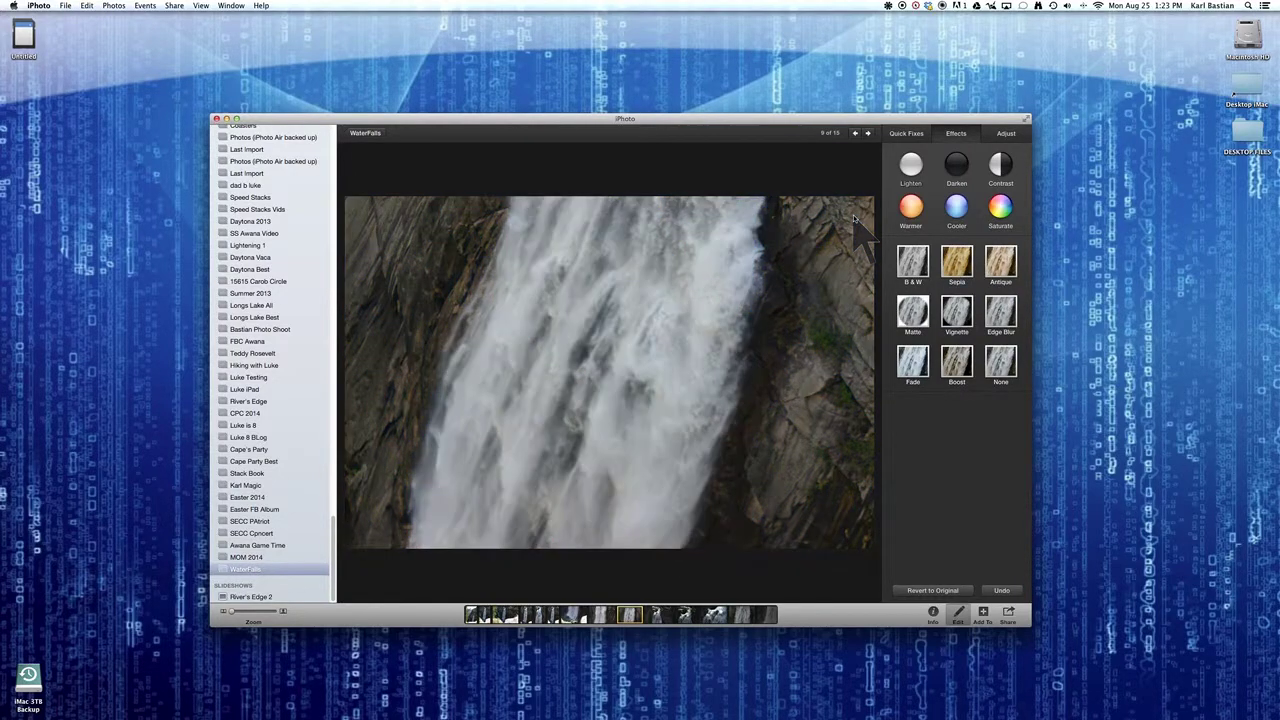
# Apply Sepia, leave levels near 96%, and lower contrast to -3
pyautogui.click(958, 276)
pyautogui.click(1006, 133)
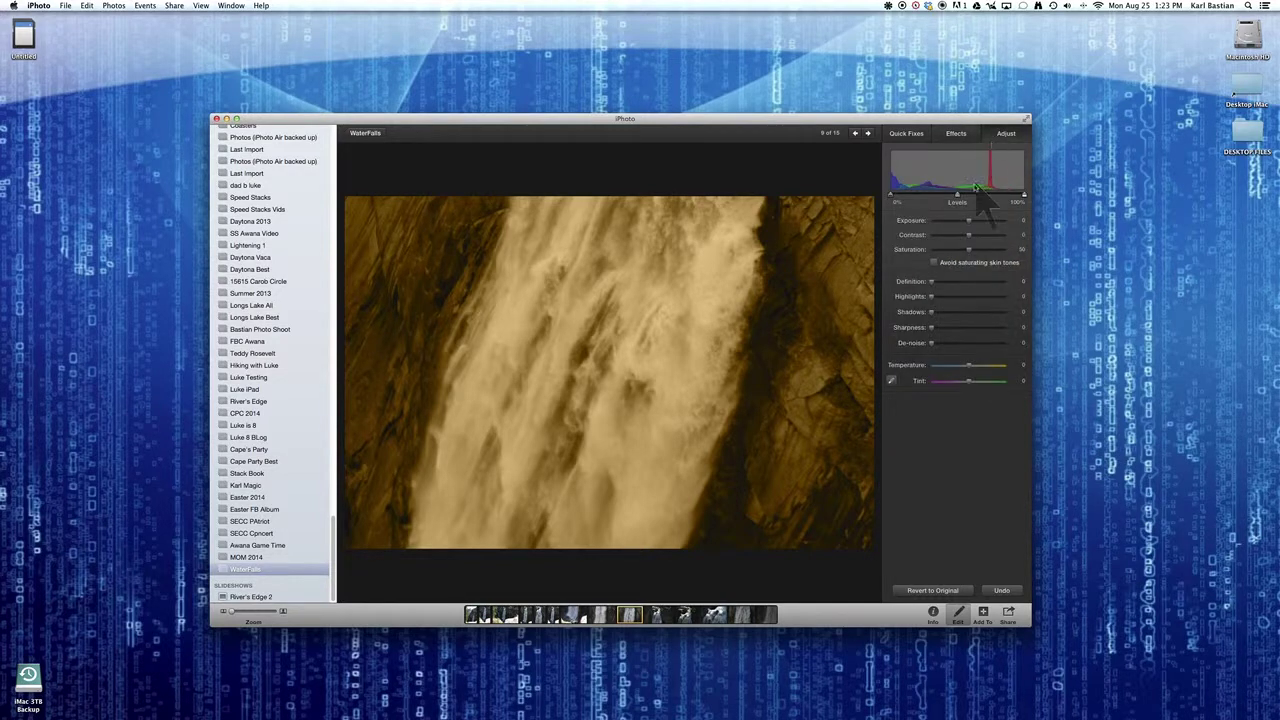
pyautogui.moveTo(1023, 195)
pyautogui.mouseDown()
pyautogui.moveTo(1000, 196)
pyautogui.moveTo(1019, 196)
pyautogui.mouseUp()
pyautogui.moveTo(898, 199)
pyautogui.mouseDown()
pyautogui.moveTo(918, 198)
pyautogui.moveTo(893, 197)
pyautogui.mouseUp()
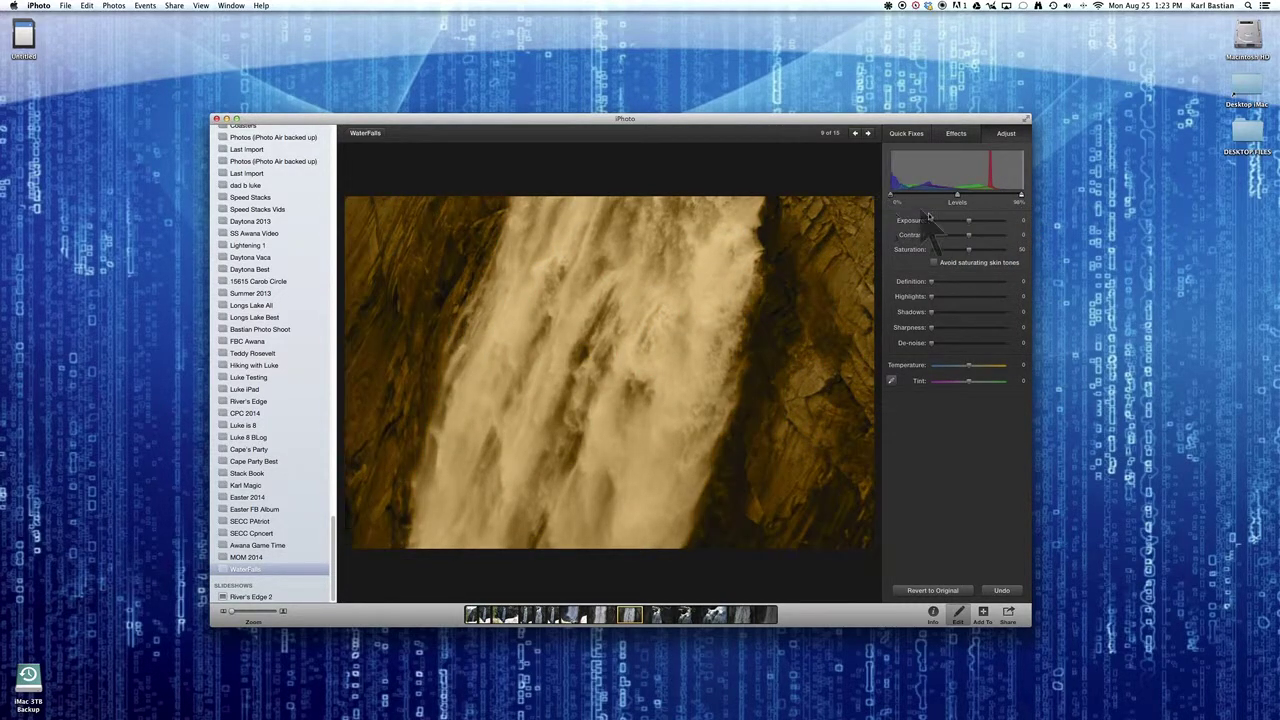
pyautogui.moveTo(967, 237); pyautogui.dragTo(986, 252)
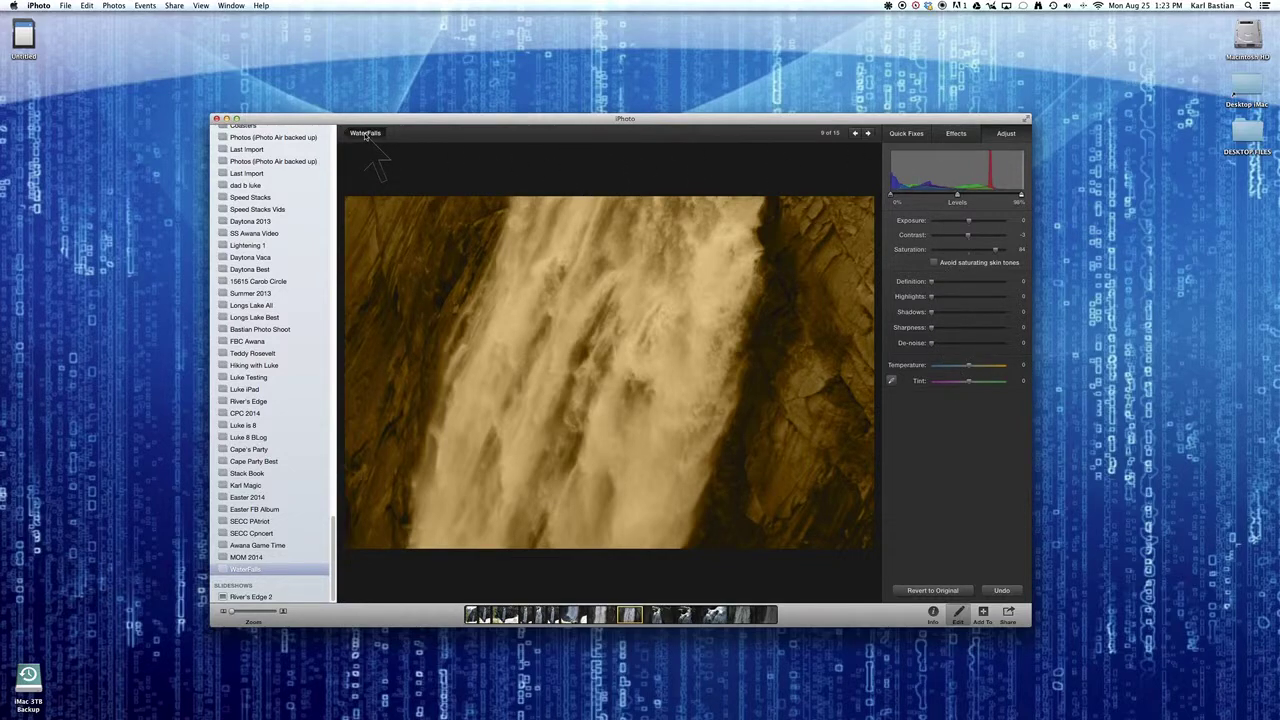
# Leave the editor and select the sepia waterfall photo in the Photos library
pyautogui.click(365, 134)
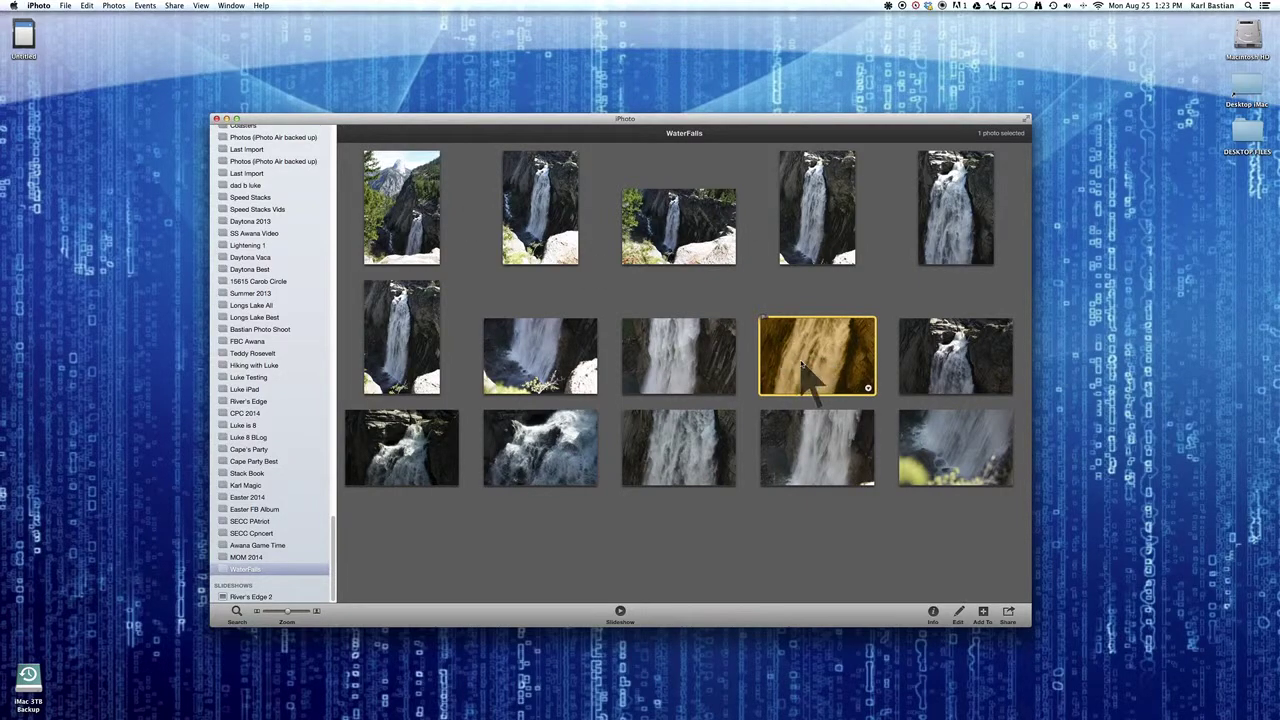
pyautogui.scroll(15, 275, 250)
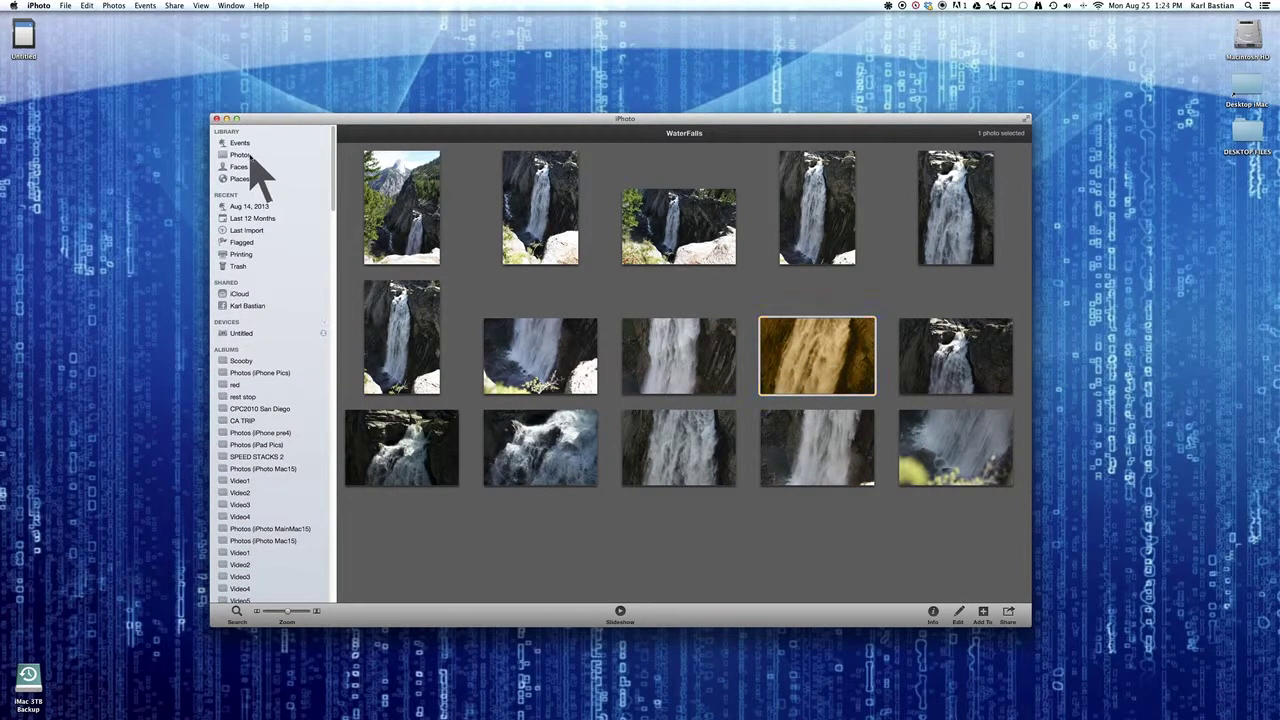
pyautogui.click(250, 155)
pyautogui.click(826, 374)
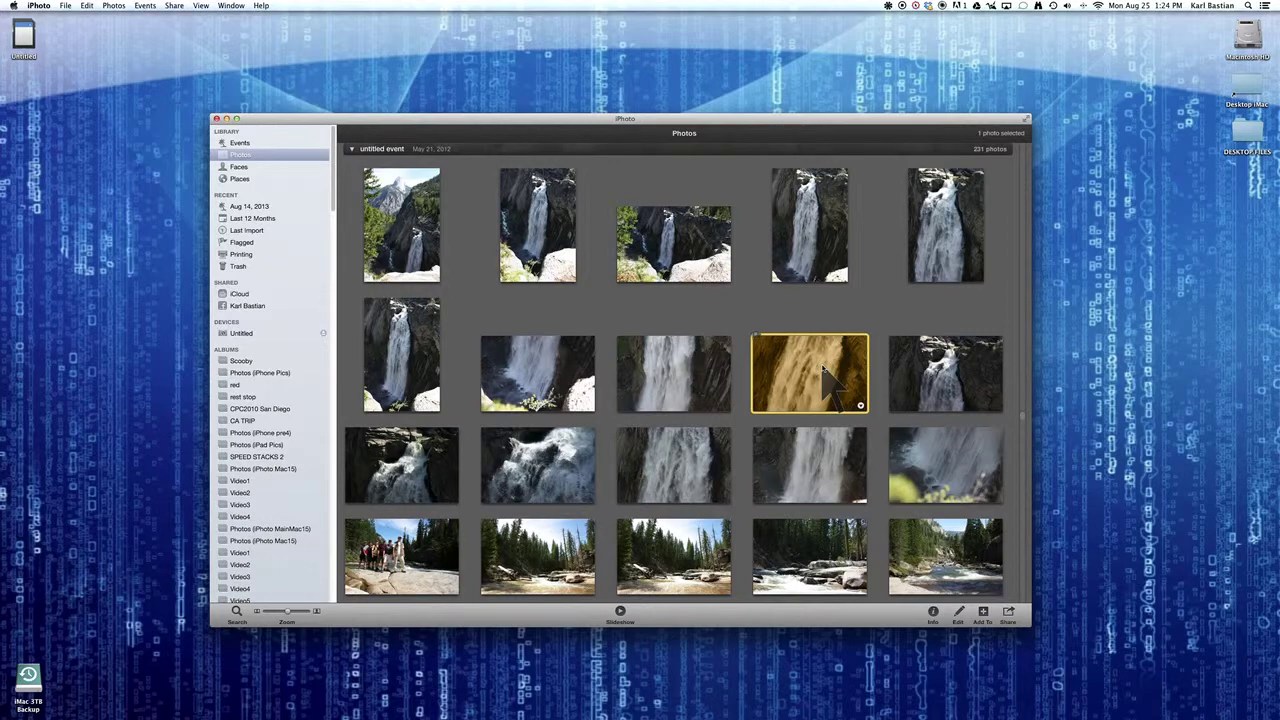
pyautogui.rightClick(824, 371)
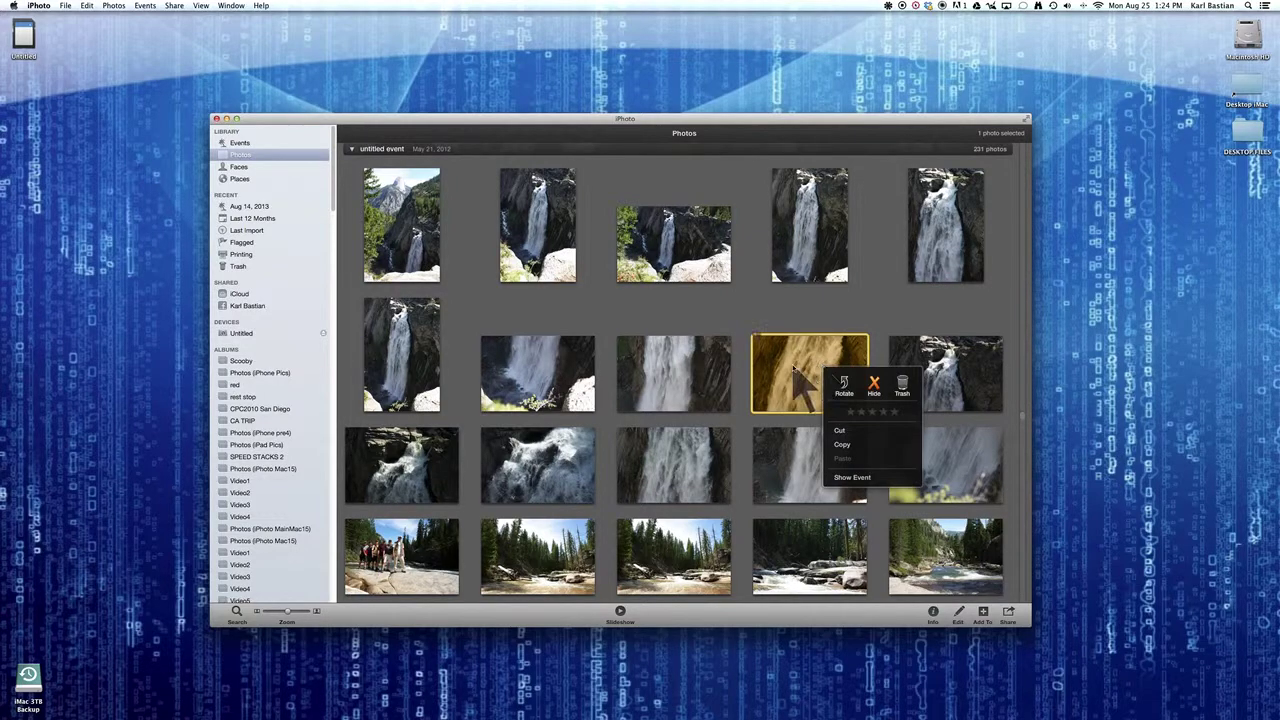
pyautogui.click(802, 378)
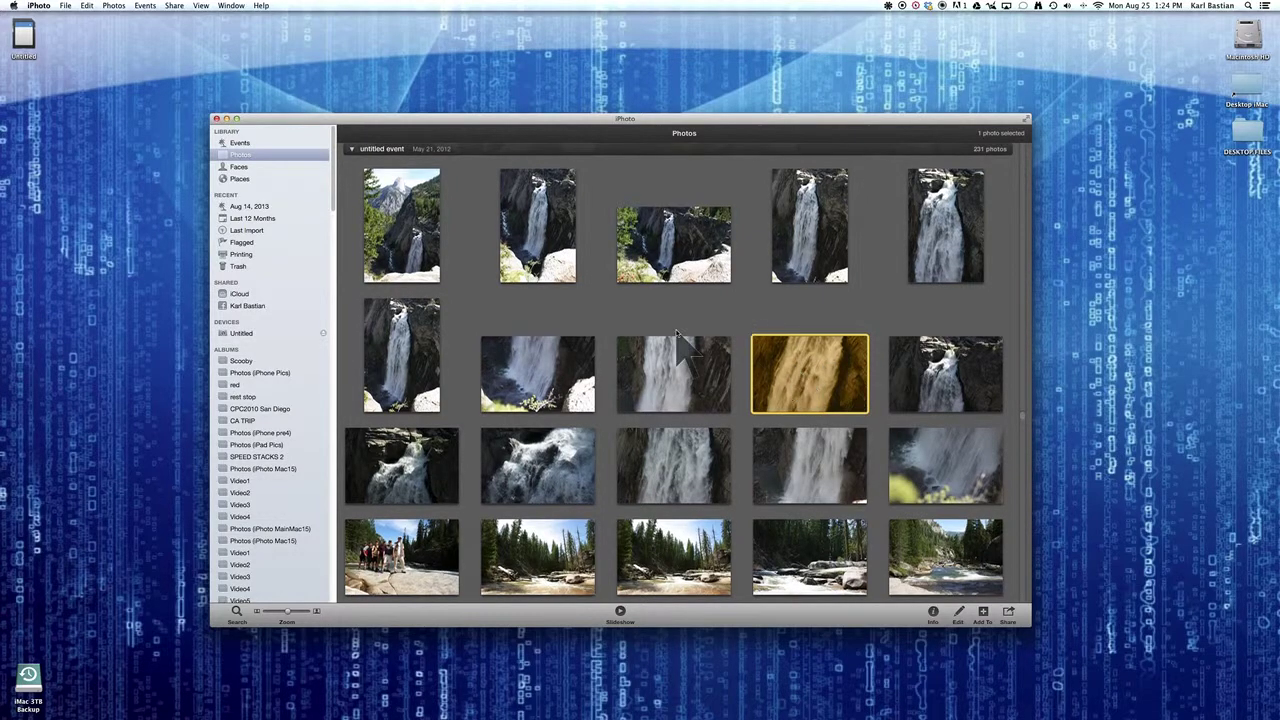
# Revert the sepia waterfall photo to its original, discarding all edits
pyautogui.click(113, 6)
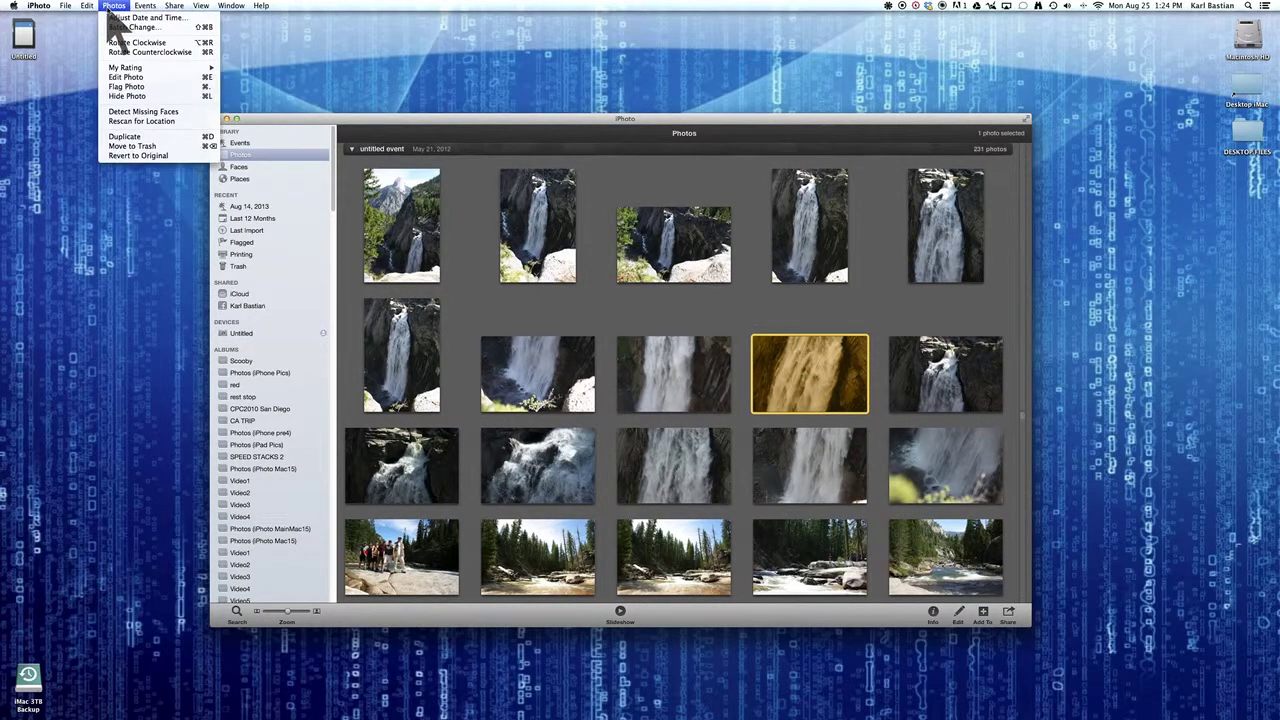
pyautogui.click(140, 156)
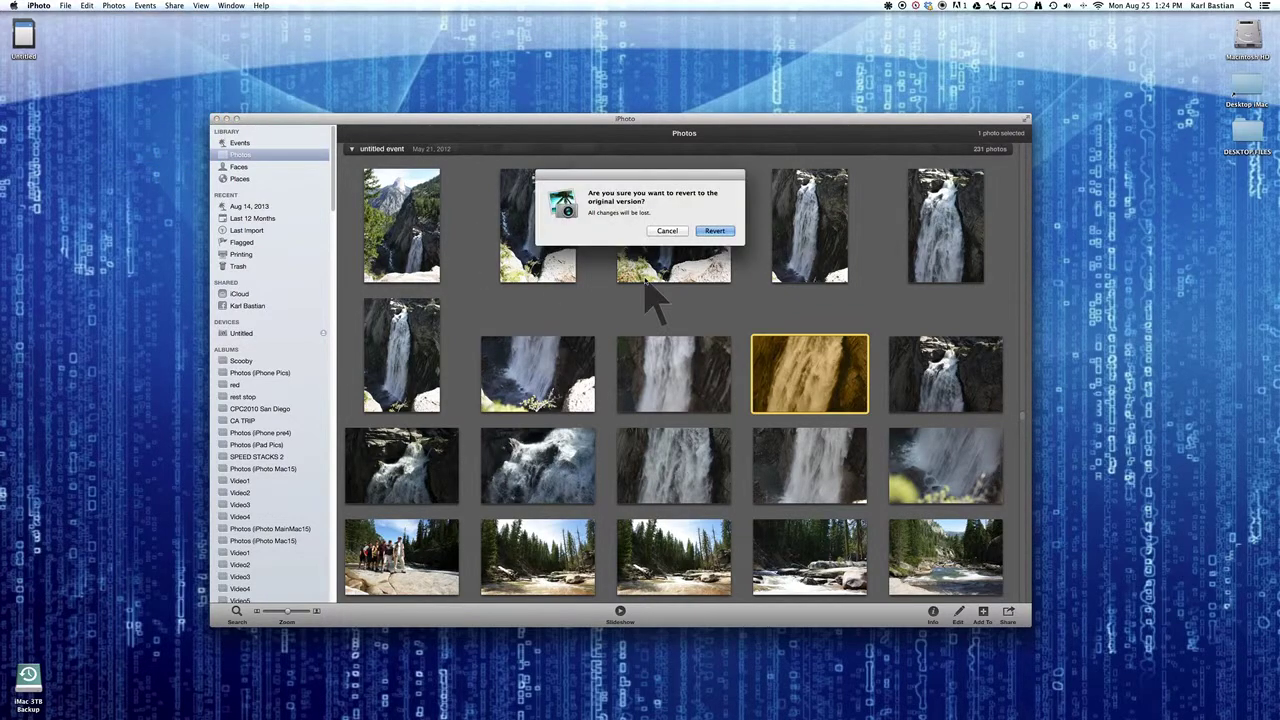
pyautogui.click(716, 233)
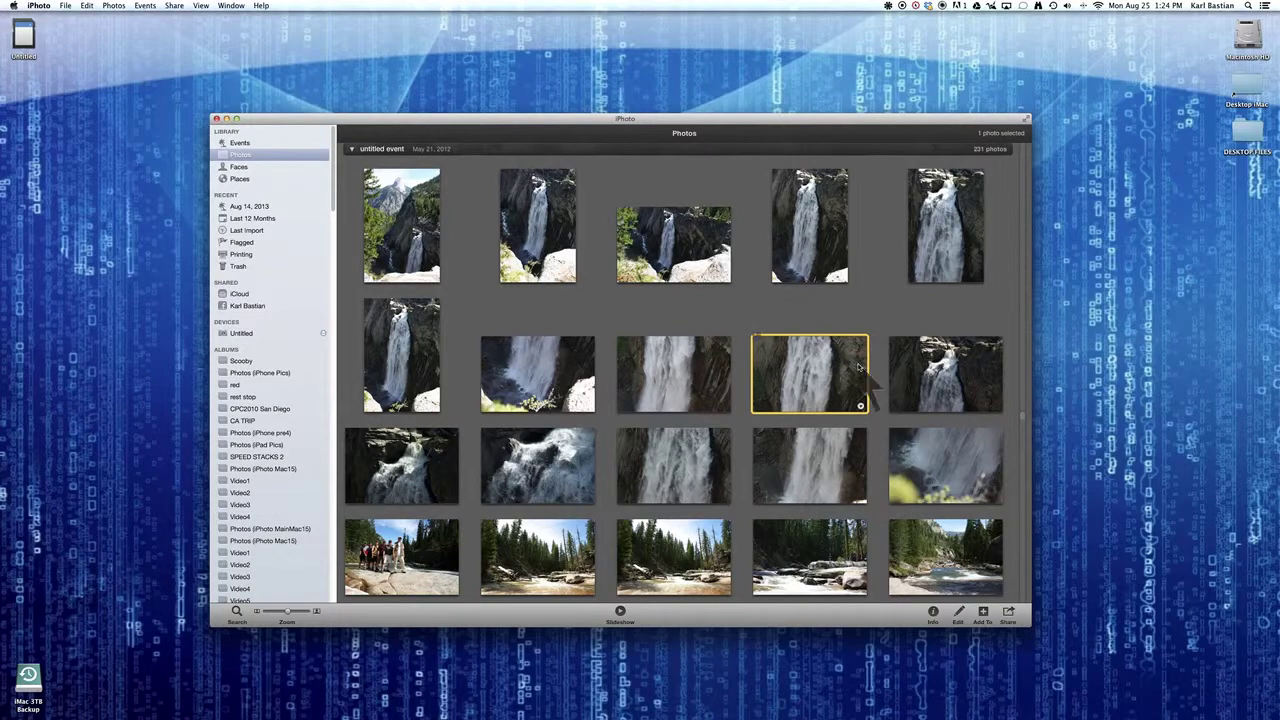
# Duplicate the selected waterfall close-up within the WaterFalls album
pyautogui.moveTo(823, 370)
pyautogui.scroll(-15, 265, 485)
pyautogui.click(257, 569)
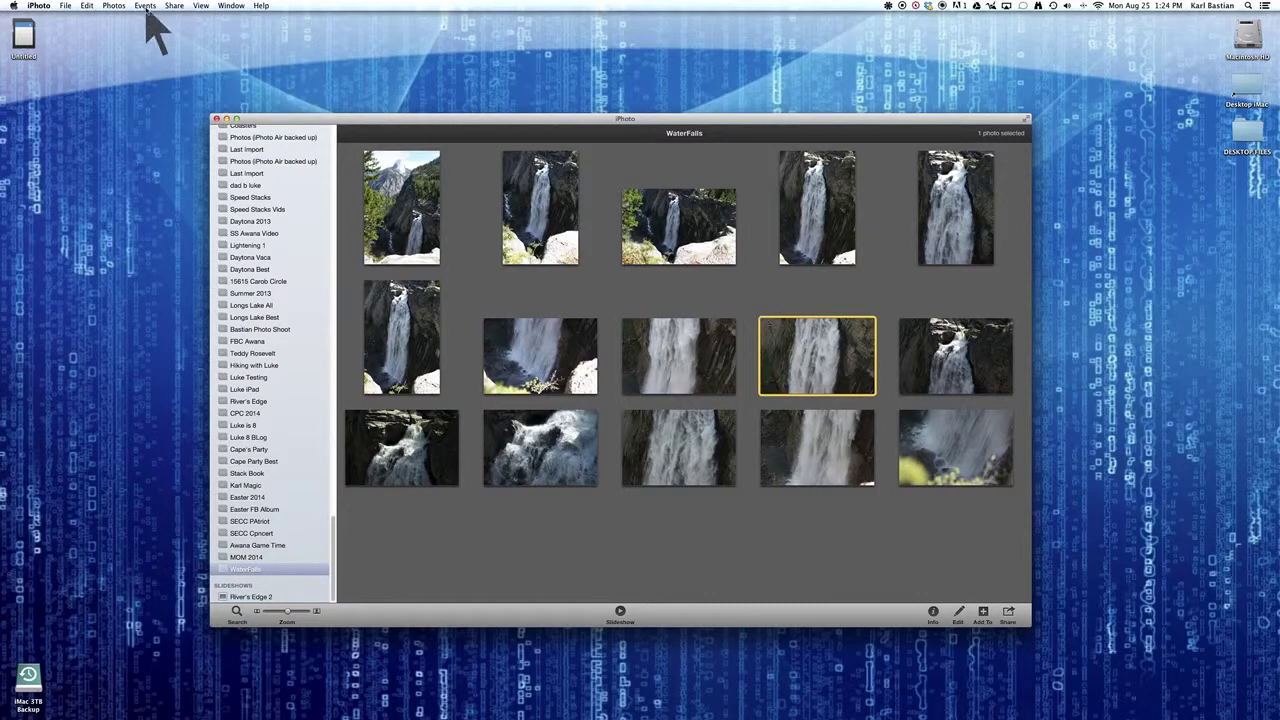
pyautogui.click(114, 6)
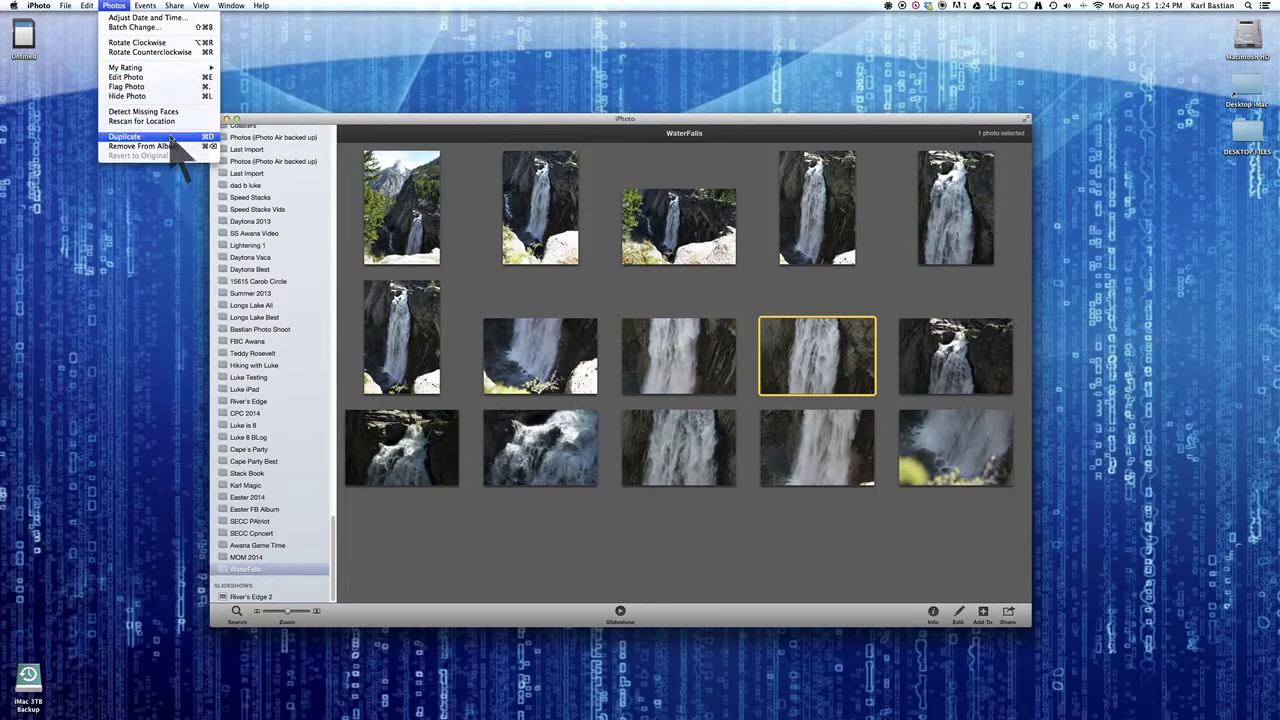
pyautogui.click(170, 137)
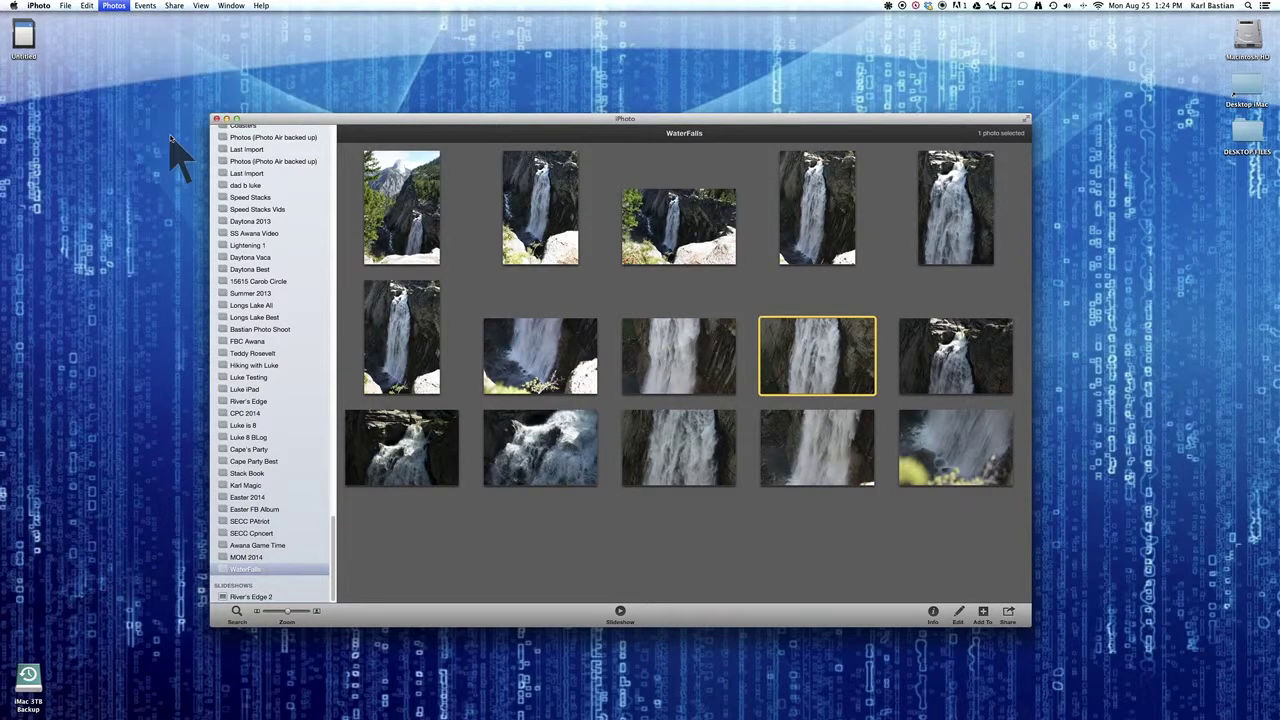
# Apply the B & W and Vignette effects to the duplicated waterfall photo
pyautogui.click(962, 348)
pyautogui.doubleClick(962, 349)
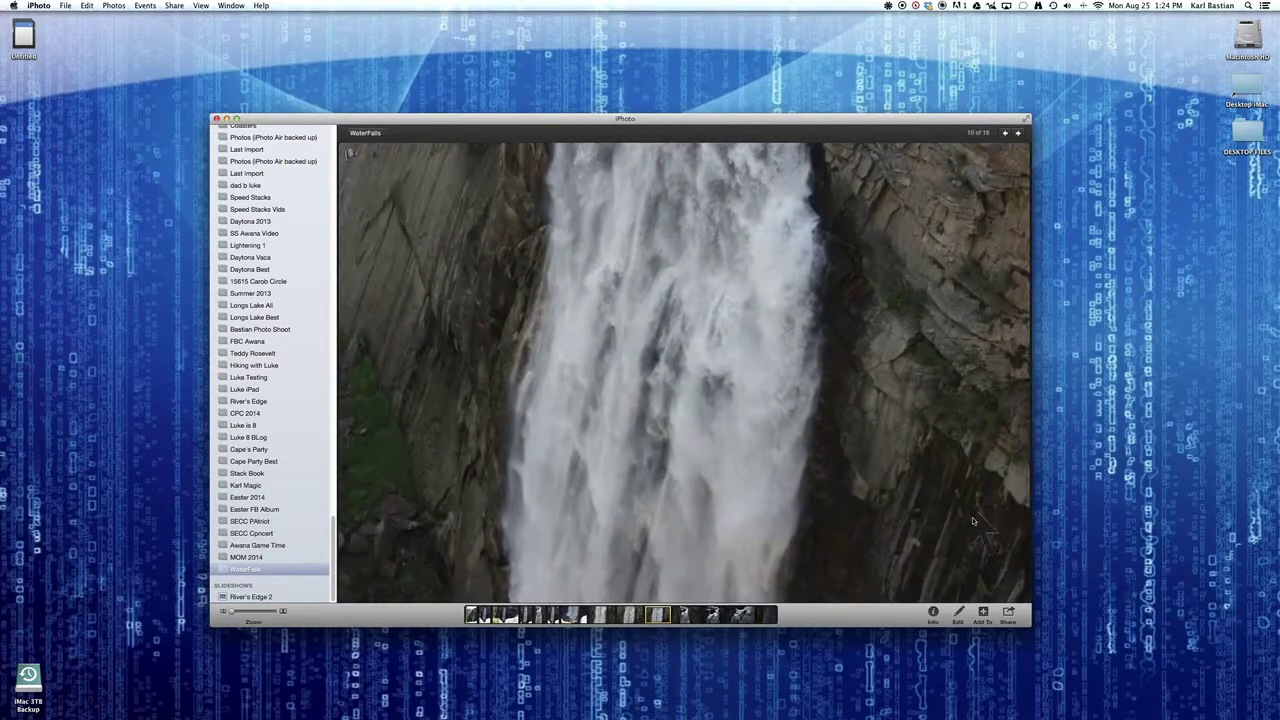
pyautogui.click(958, 614)
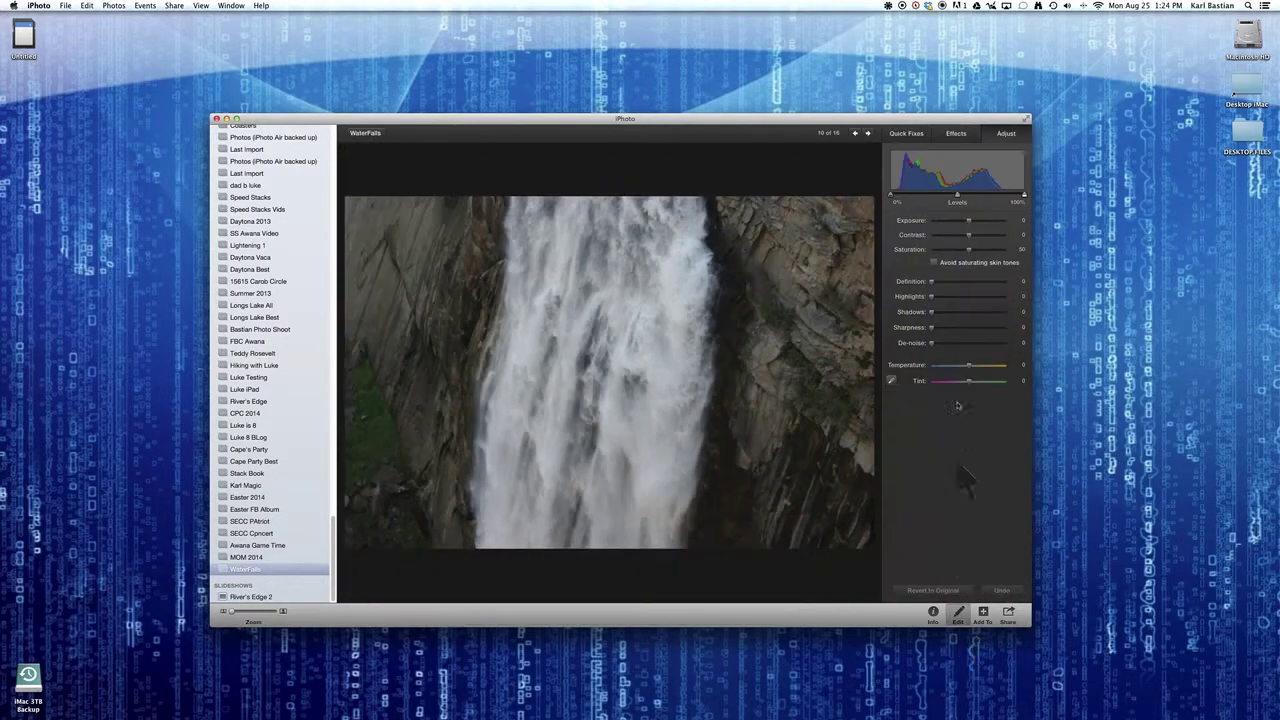
pyautogui.click(916, 133)
pyautogui.click(954, 136)
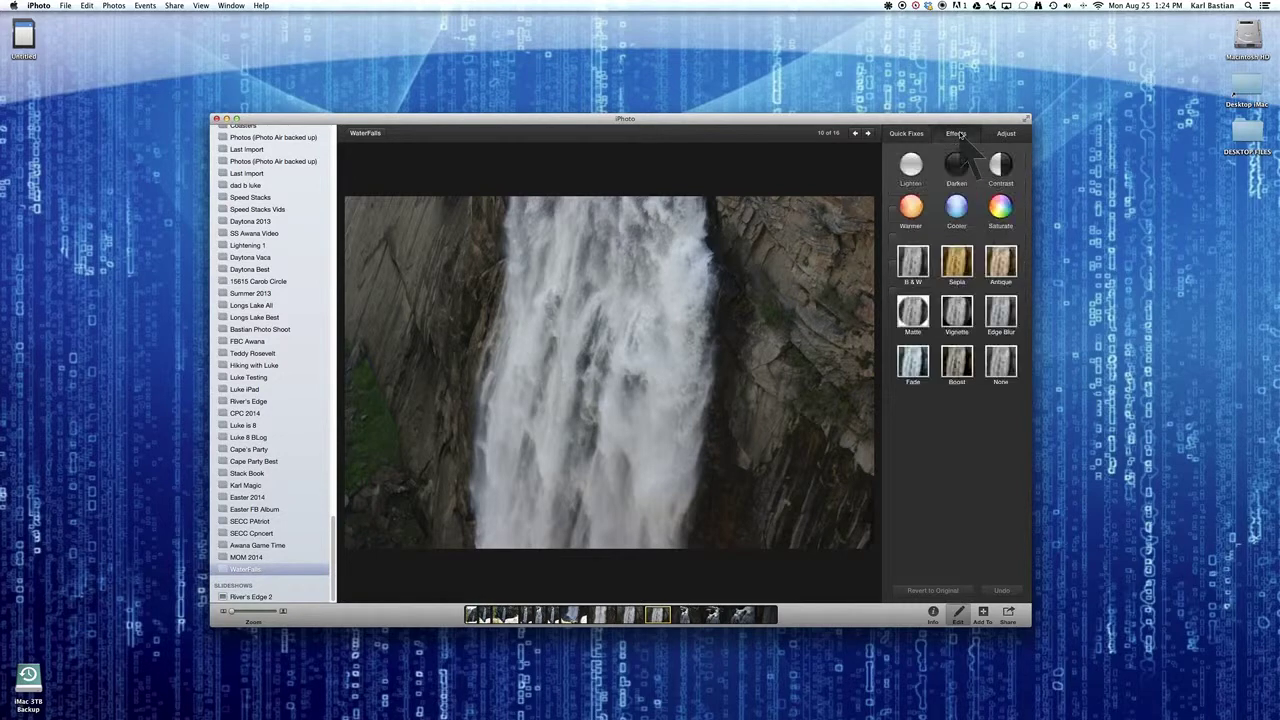
pyautogui.click(907, 258)
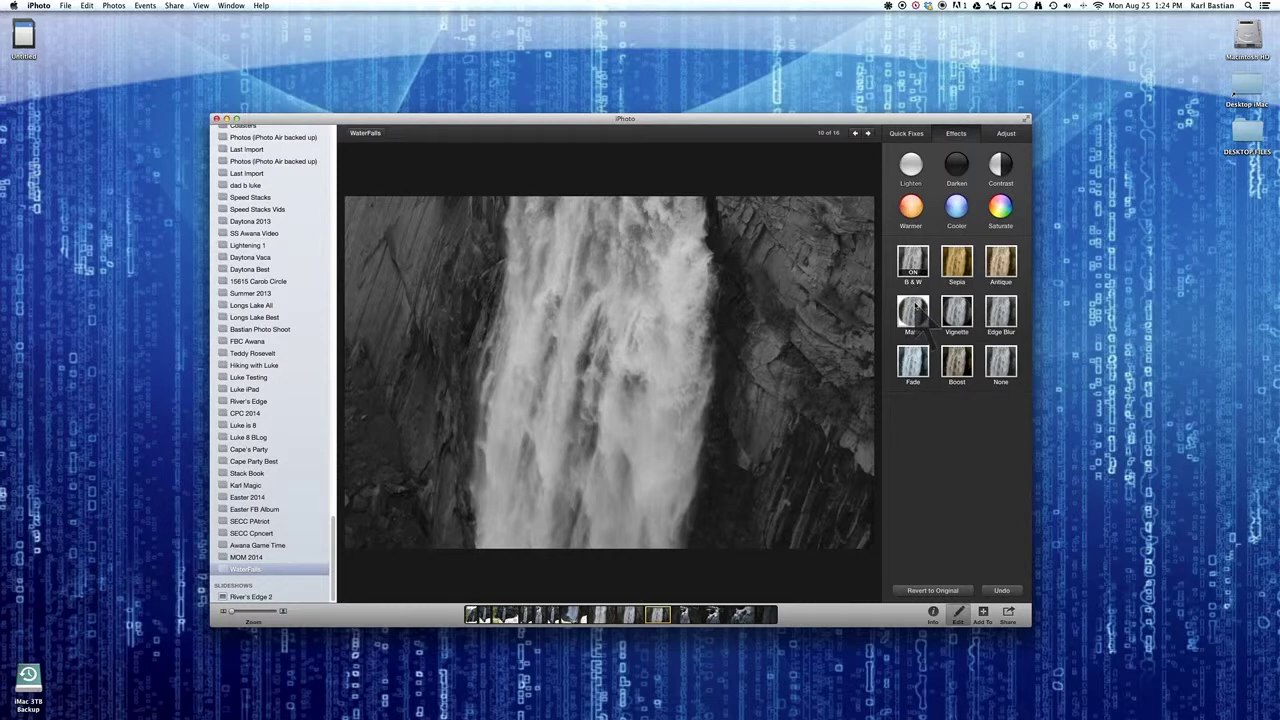
pyautogui.click(955, 310)
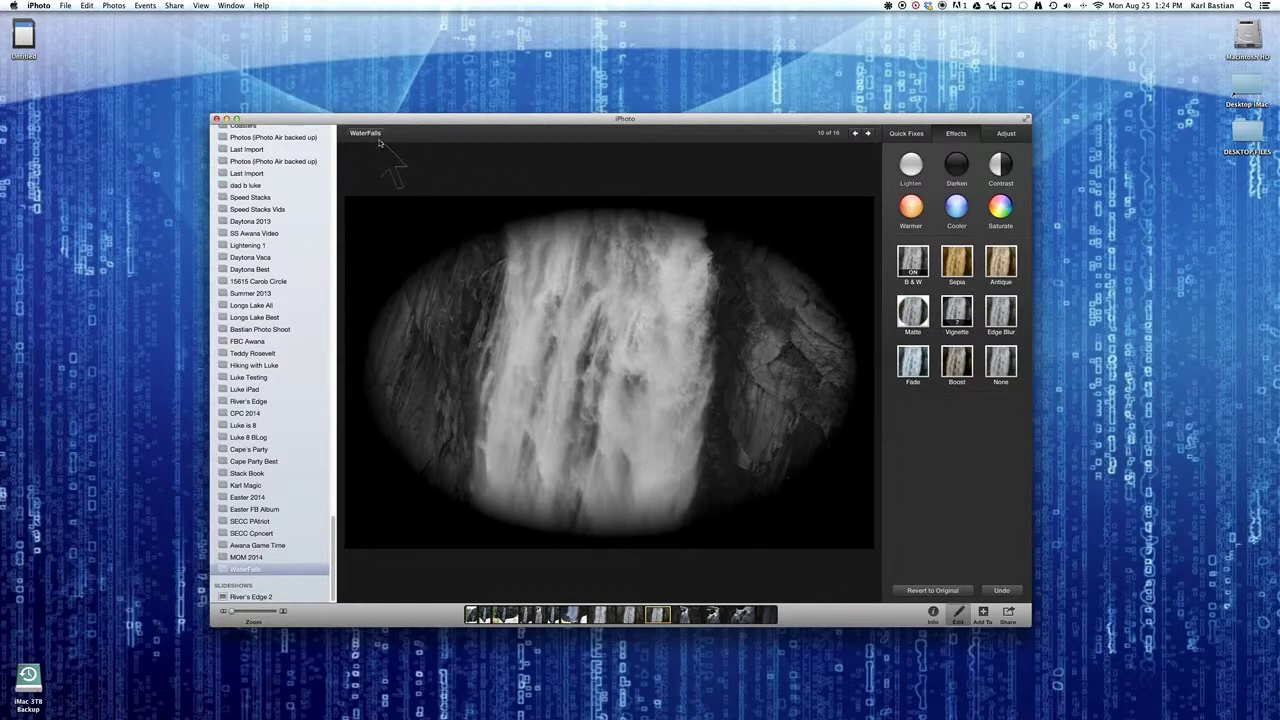
pyautogui.doubleClick(850, 385)
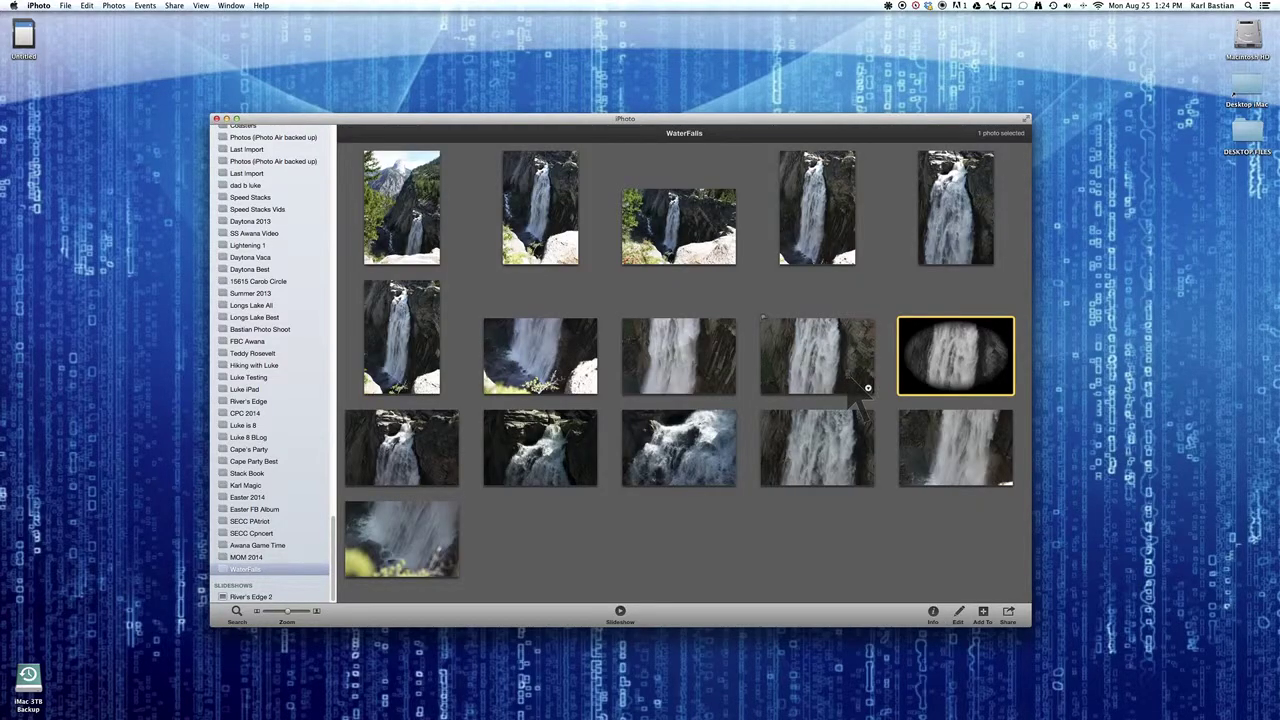
pyautogui.click(848, 381)
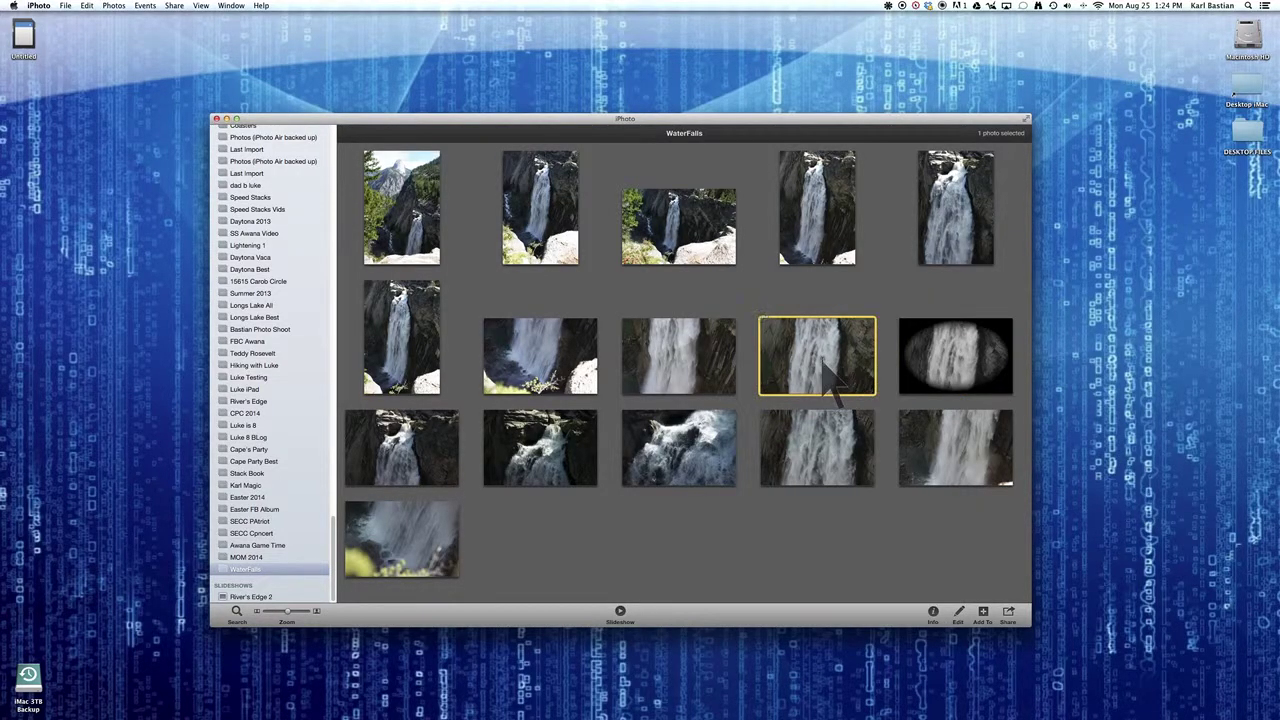
pyautogui.click(928, 364)
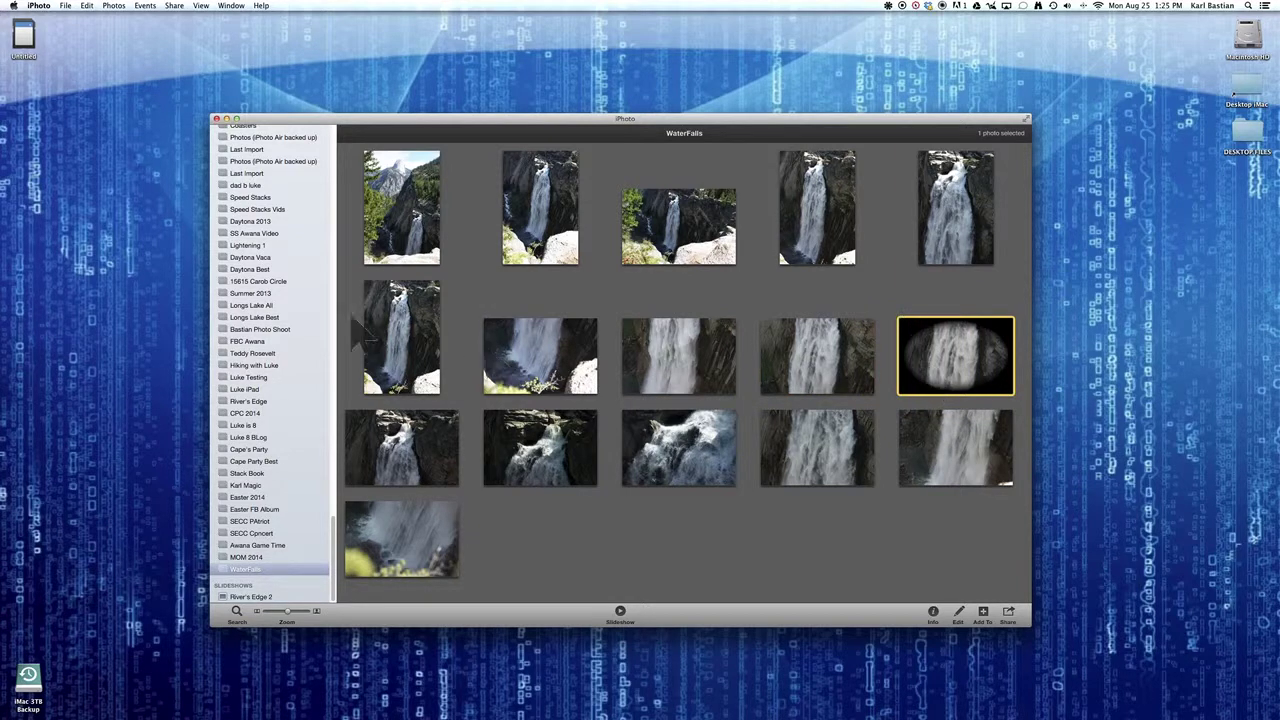
pyautogui.scroll(15, 317, 310)
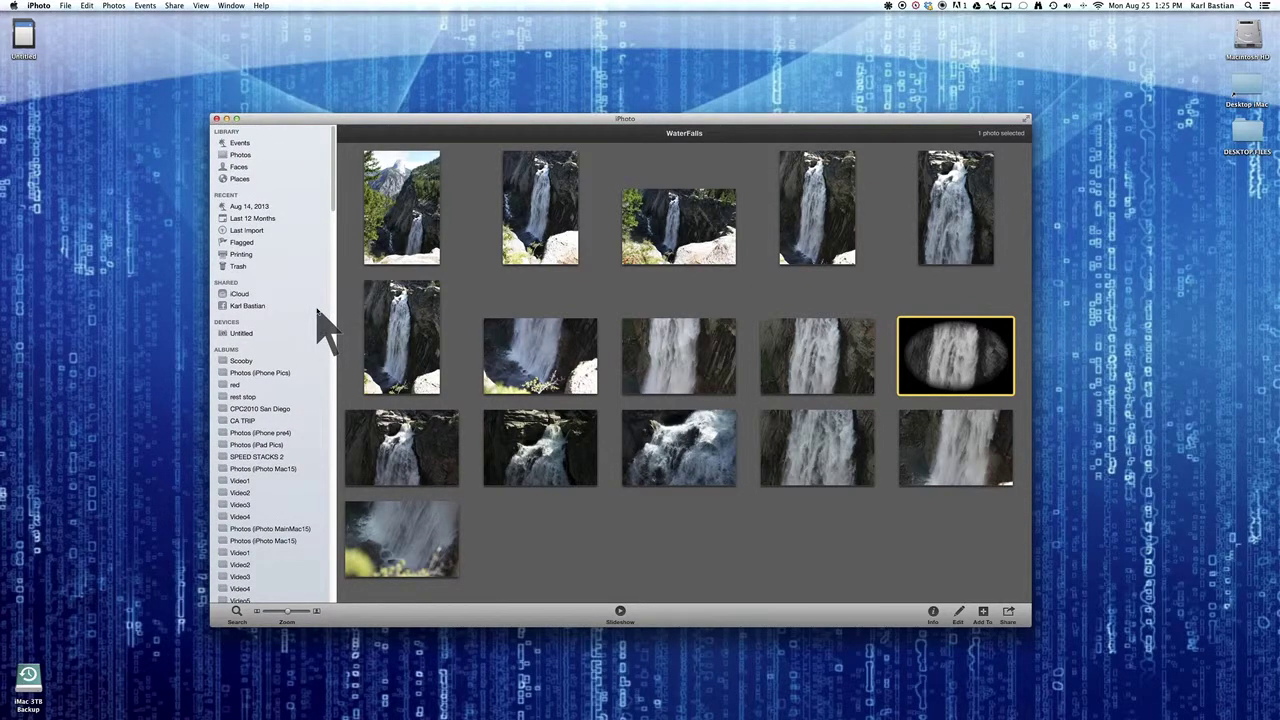
pyautogui.scroll(-10, 317, 340)
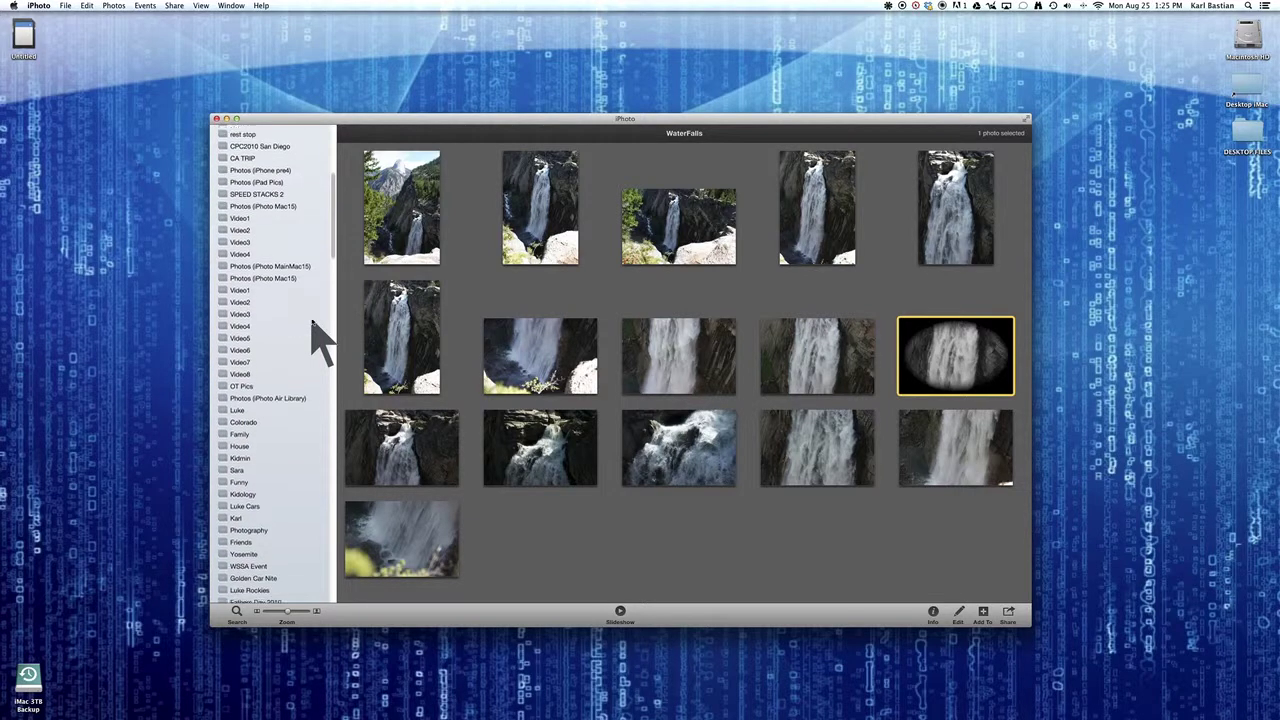
pyautogui.click(829, 346)
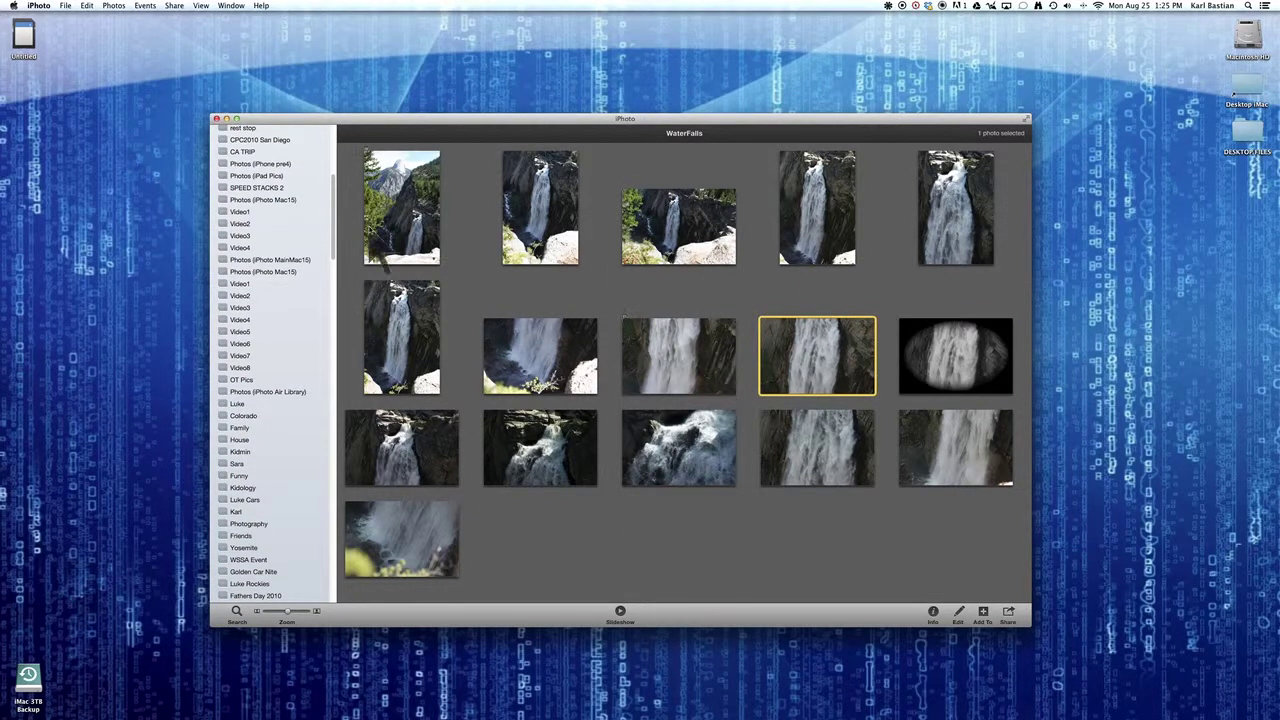
pyautogui.scroll(10, 300, 235)
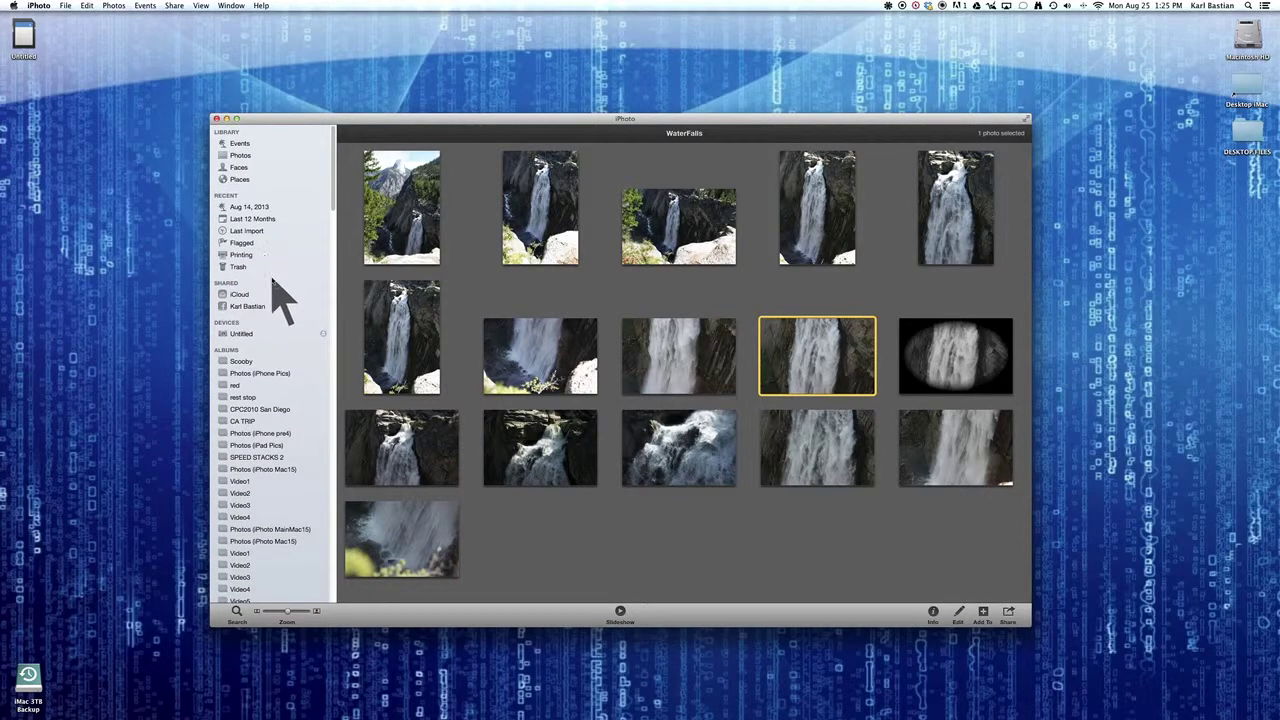
pyautogui.scroll(-2, 277, 305)
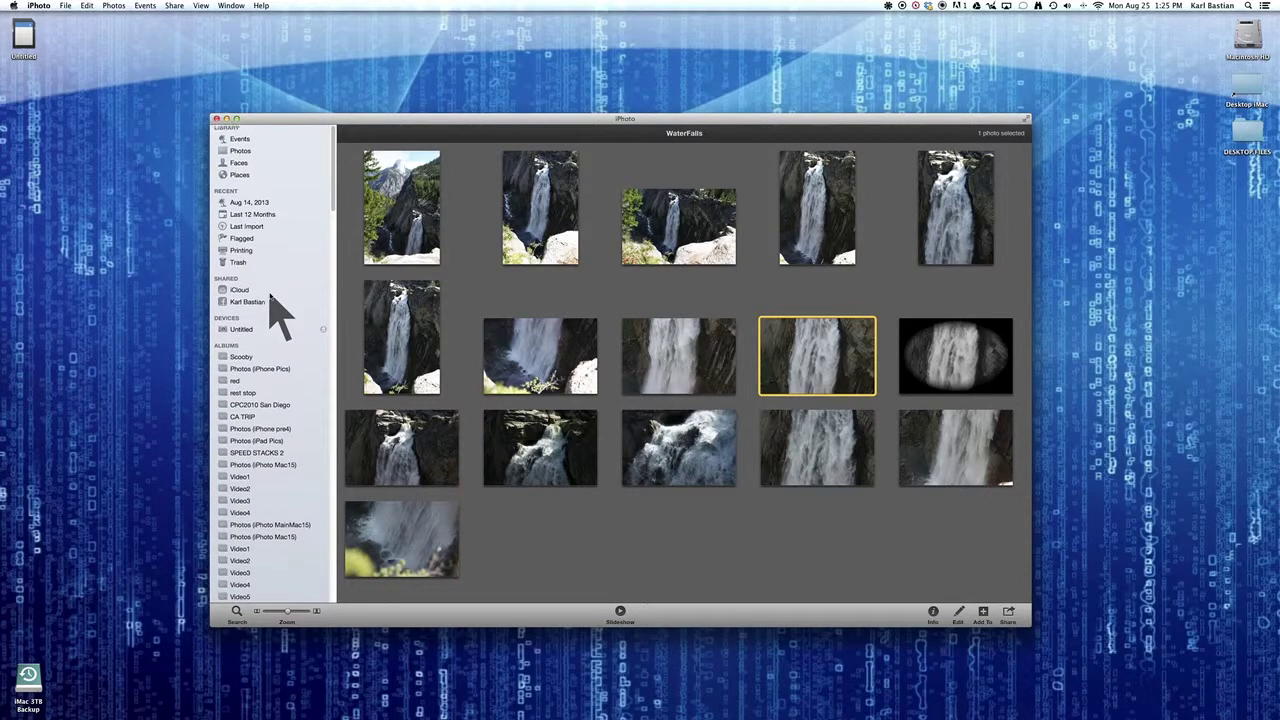
# In the full Photos library, select the teddy bear on the riverside rock
pyautogui.click(242, 147)
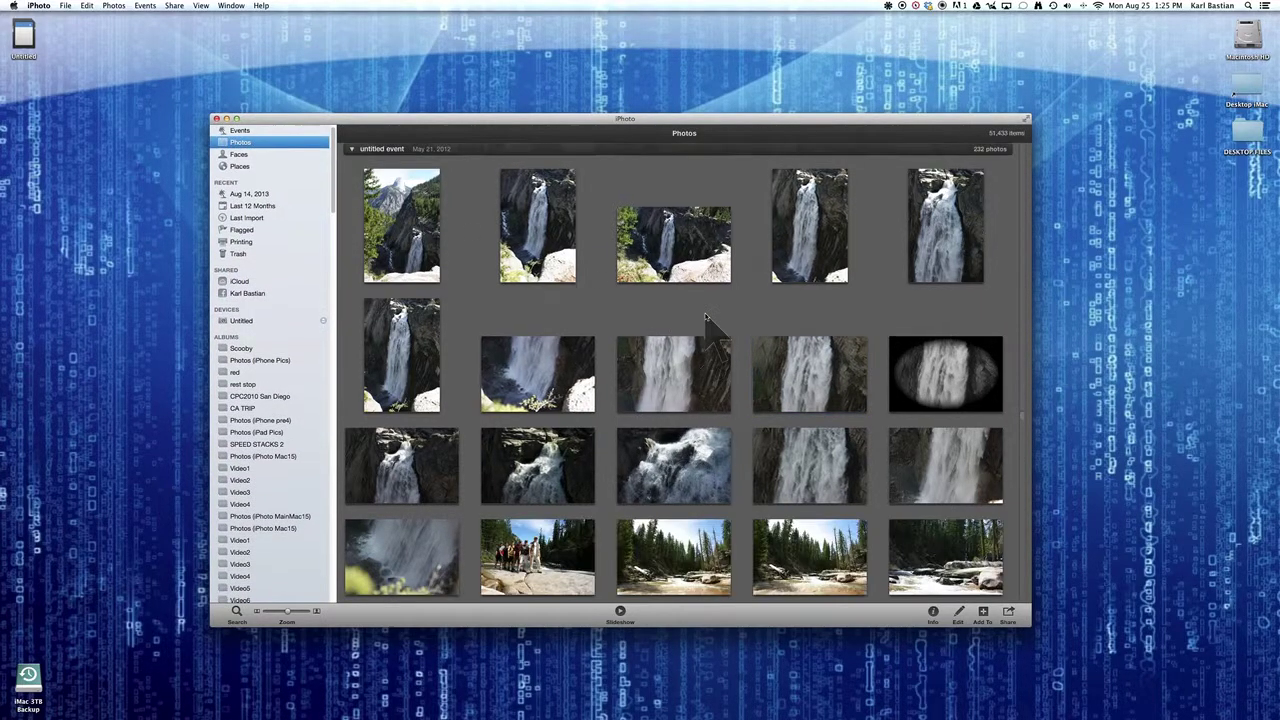
pyautogui.scroll(-5, 705, 390)
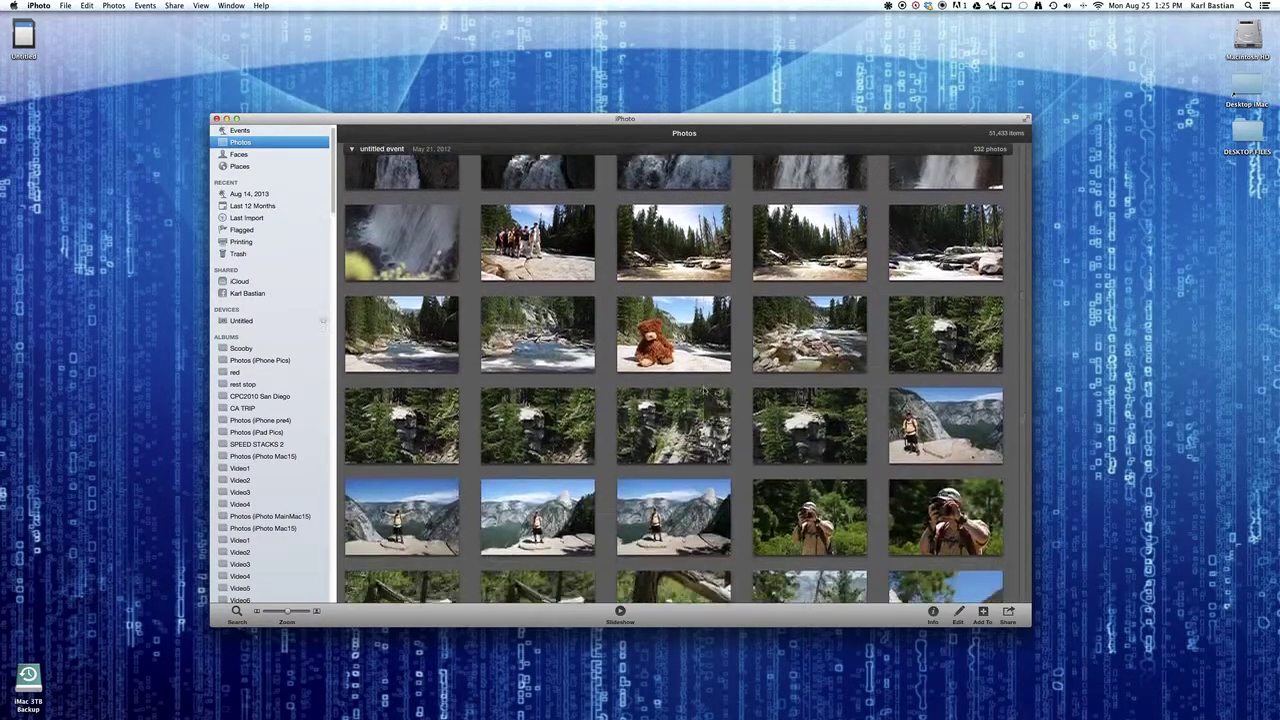
pyautogui.click(678, 340)
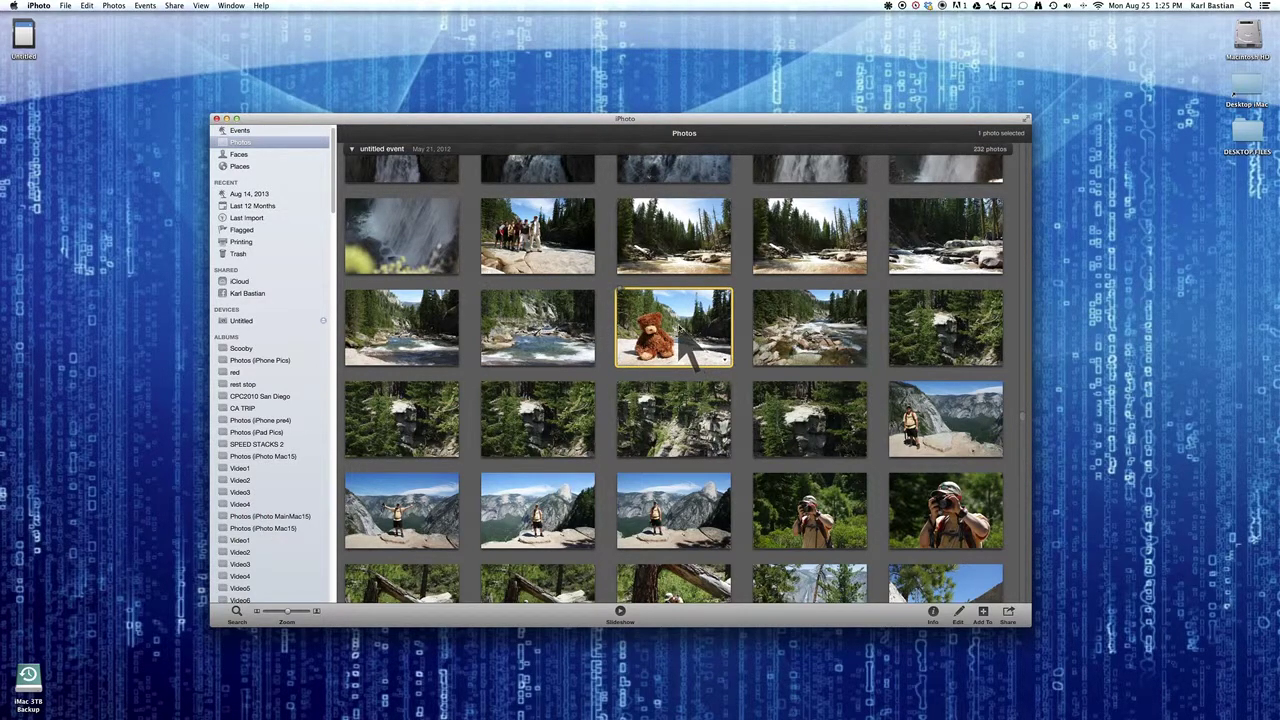
# Add the teddy bear photo to a new album named YoBear, then view MOM 2014
pyautogui.click(984, 614)
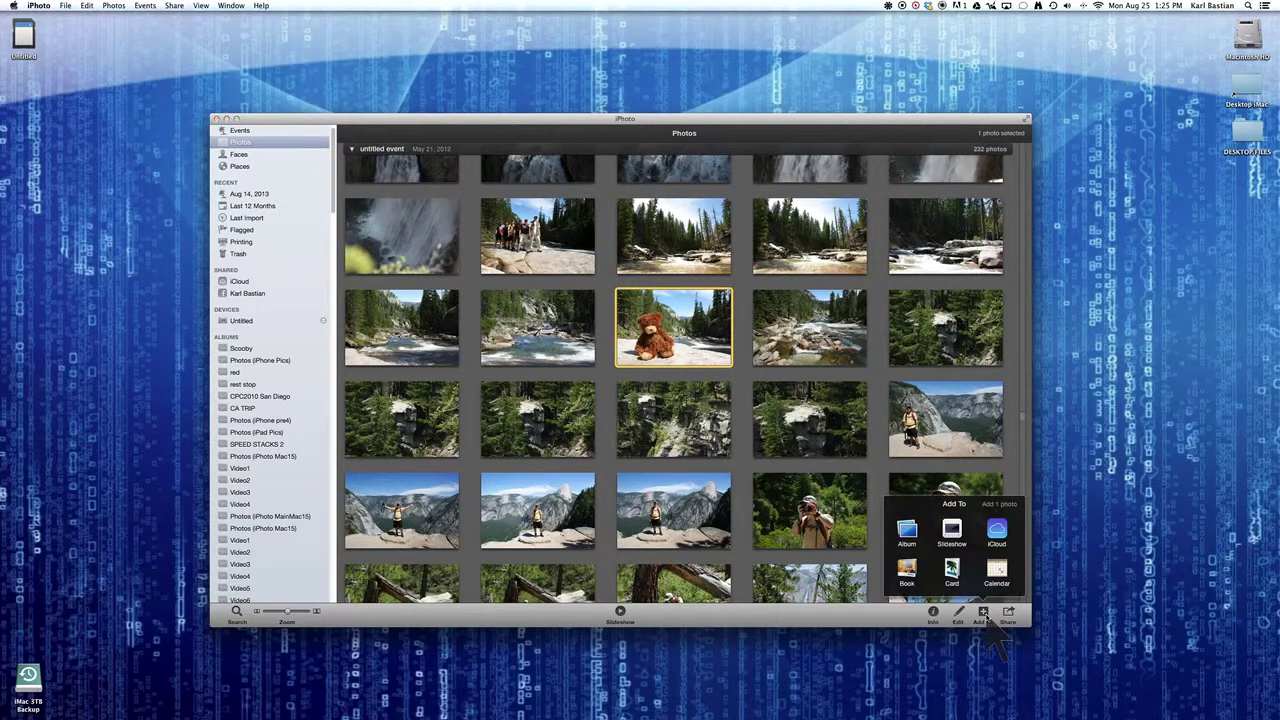
pyautogui.click(905, 532)
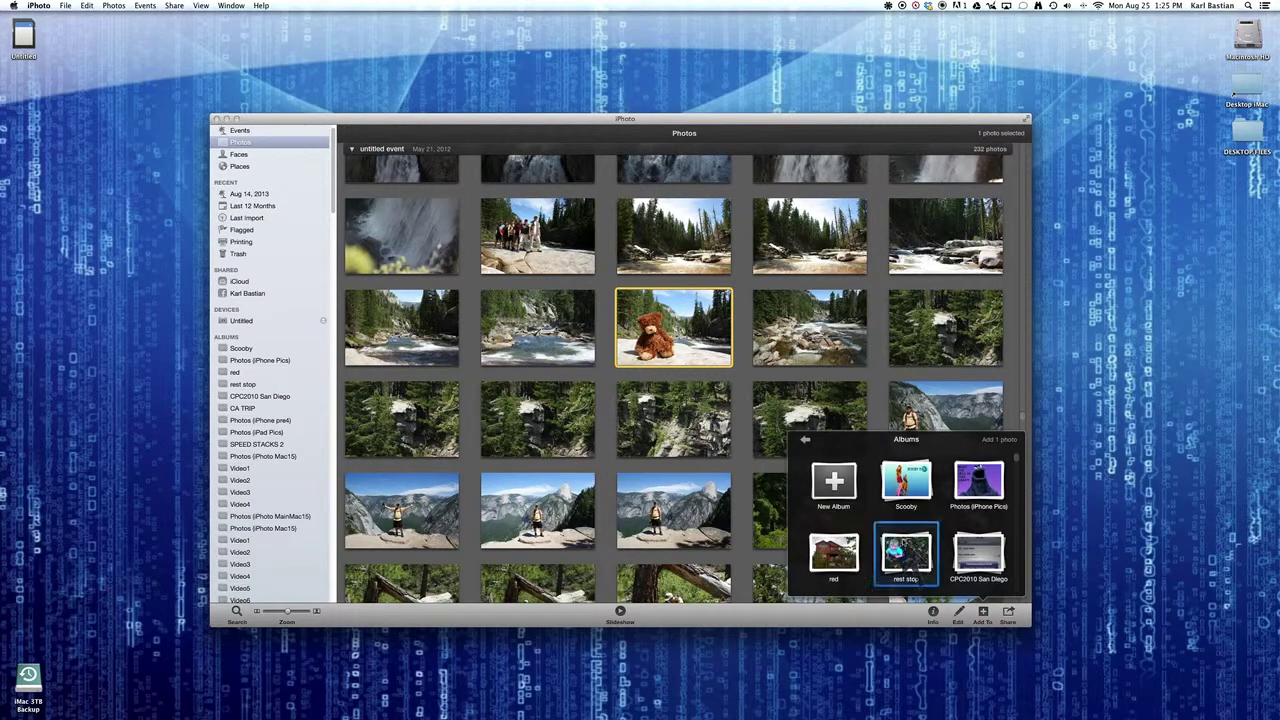
pyautogui.scroll(-8, 907, 535)
pyautogui.scroll(-5, 906, 548)
pyautogui.scroll(10, 906, 548)
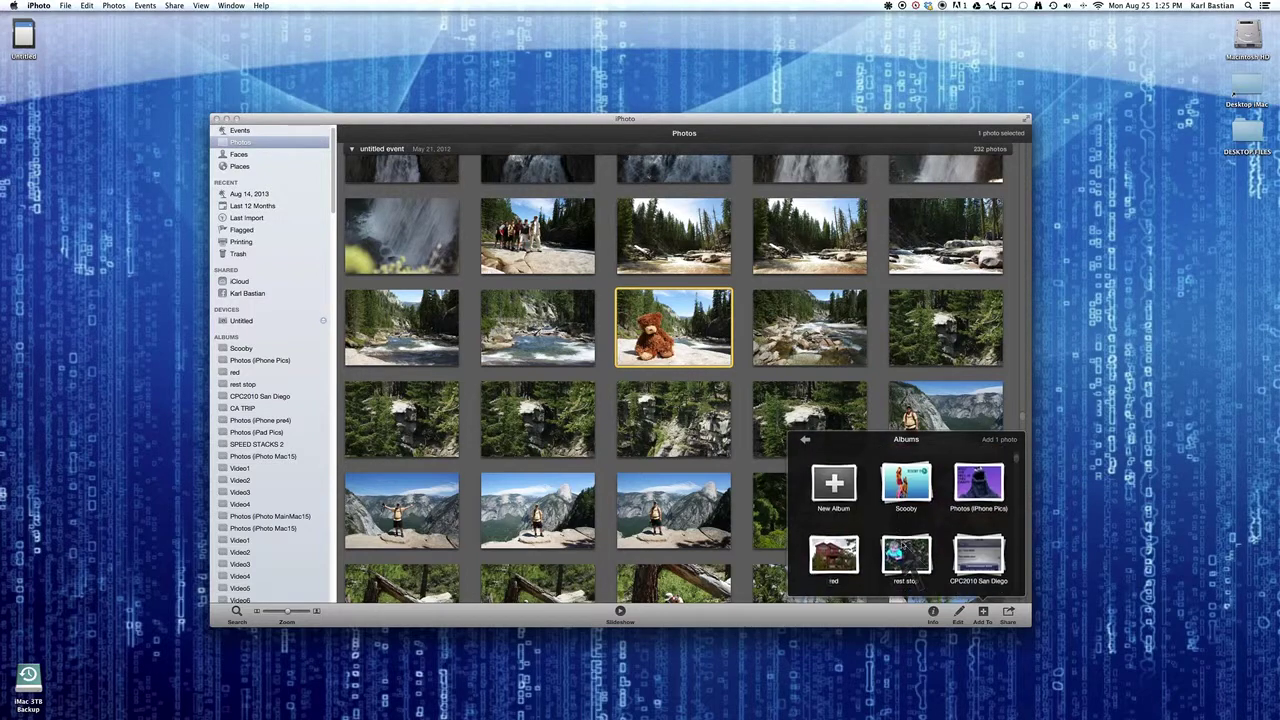
pyautogui.click(834, 484)
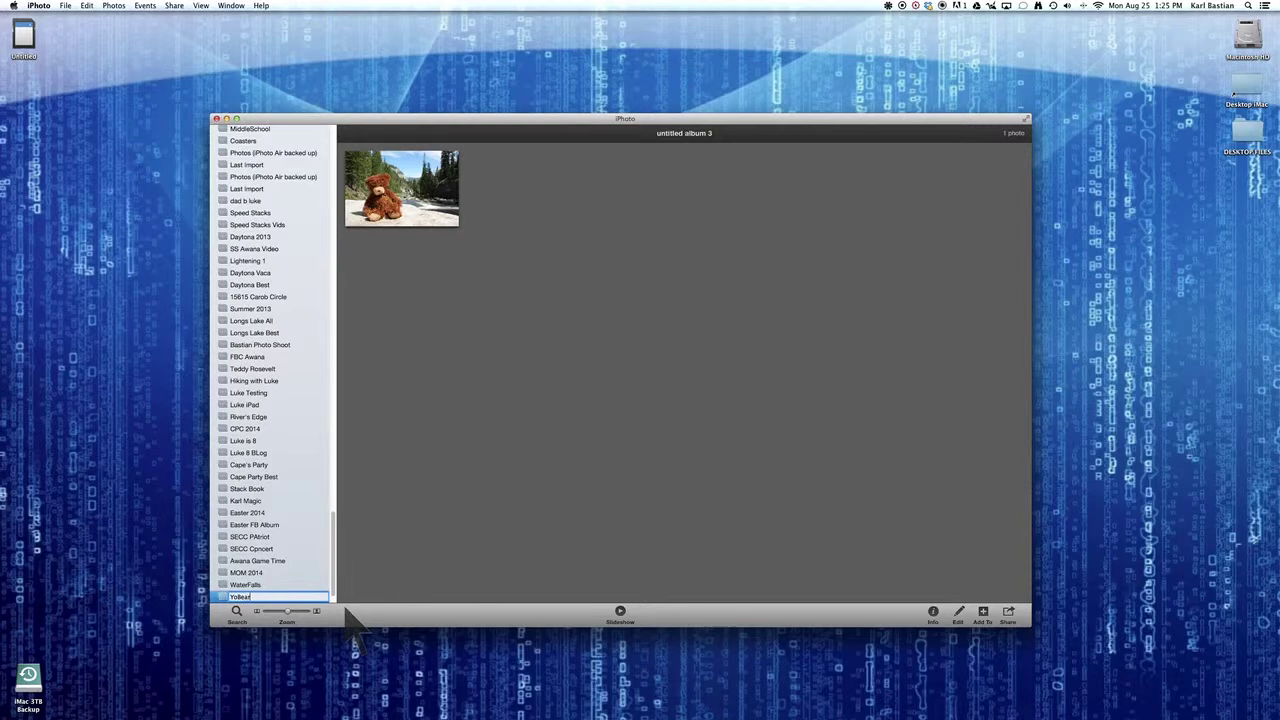
pyautogui.write('YoBear')
pyautogui.press('Return')
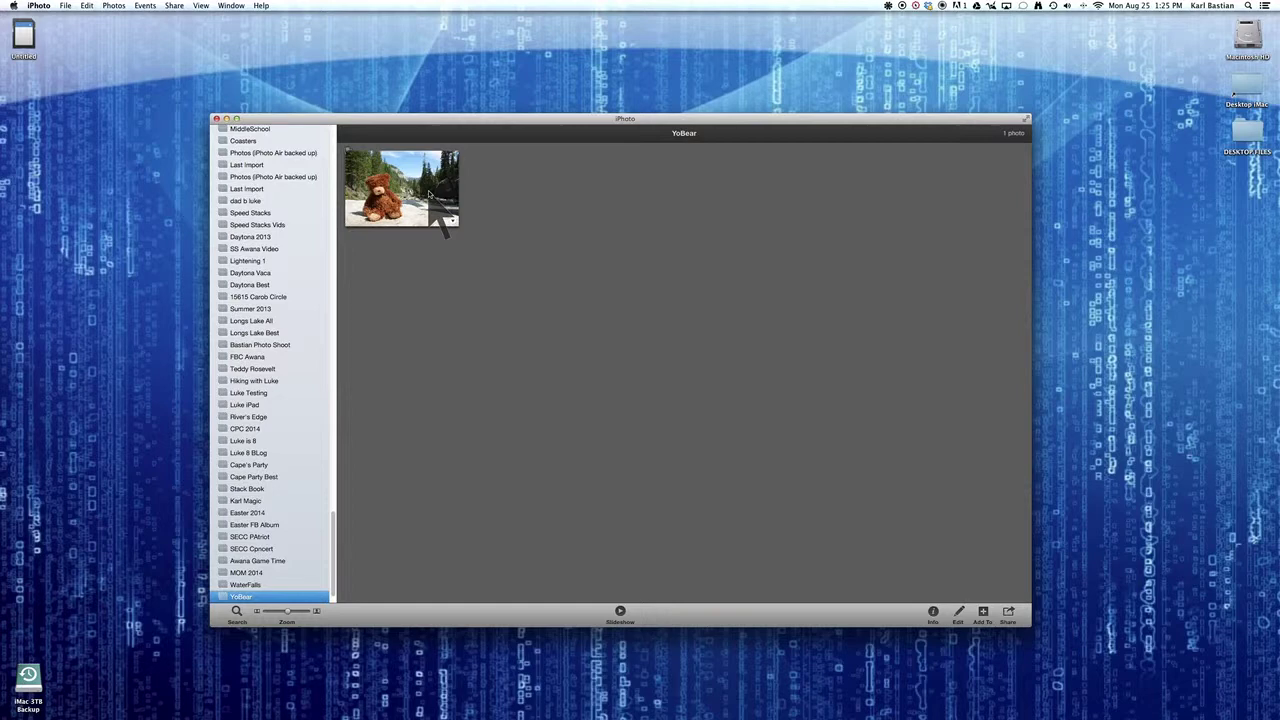
pyautogui.click(286, 573)
# Drag the teddy bear photo from Photos into the WaterFalls album
pyautogui.scroll(20, 280, 255)
pyautogui.click(270, 158)
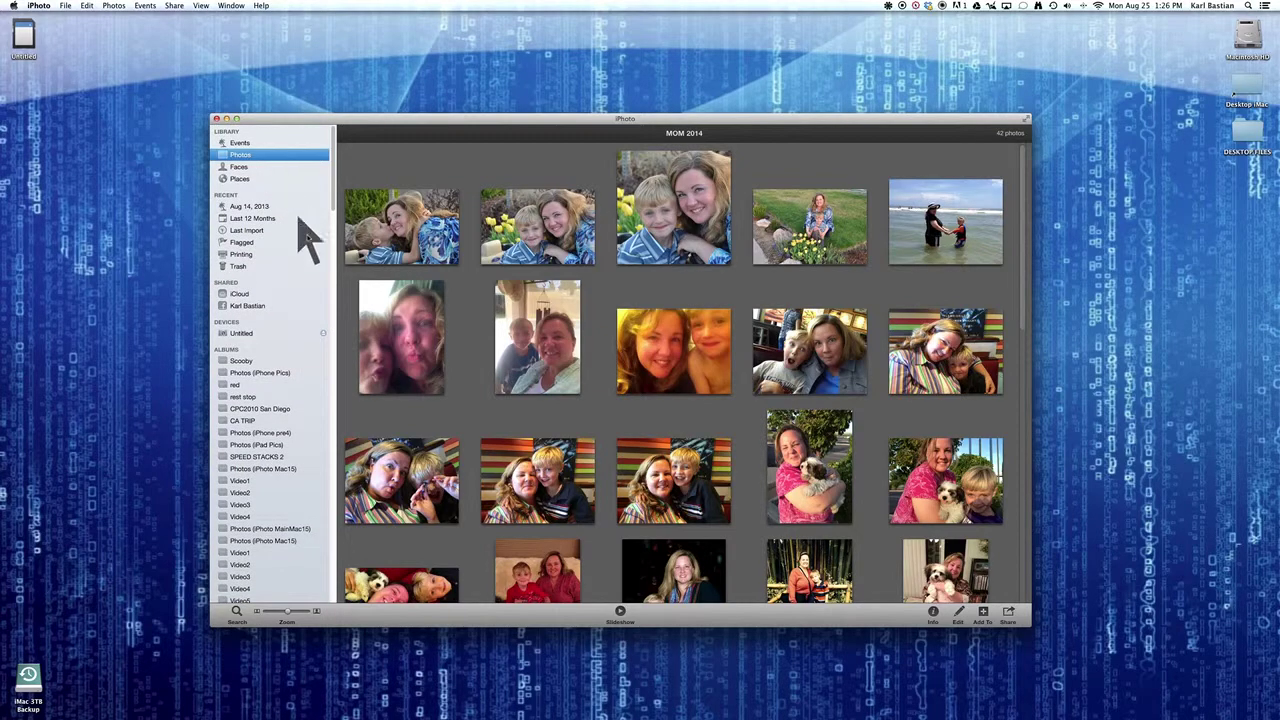
pyautogui.click(688, 356)
pyautogui.scroll(-10, 265, 505)
pyautogui.scroll(-15, 265, 505)
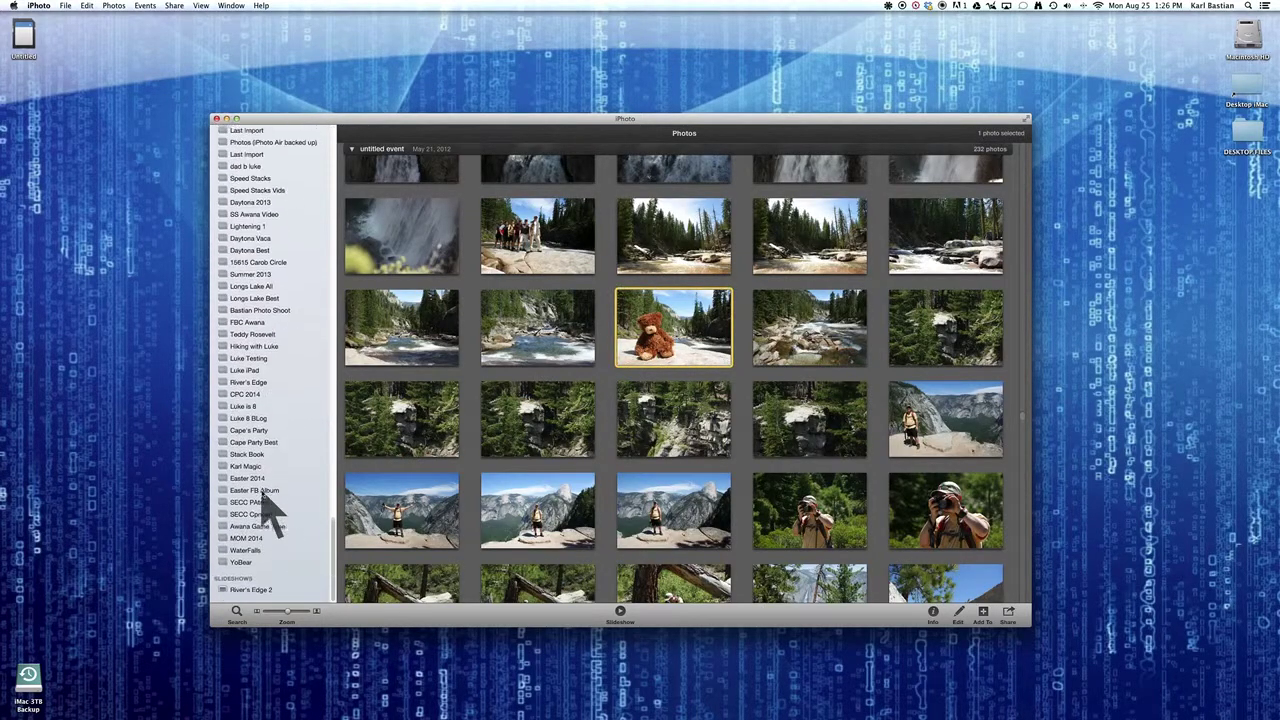
pyautogui.moveTo(640, 360); pyautogui.dragTo(250, 557)
# Compare the WaterFalls and YoBear albums, ending on WaterFalls with 17 photos
pyautogui.click(250, 557)
pyautogui.click(250, 569)
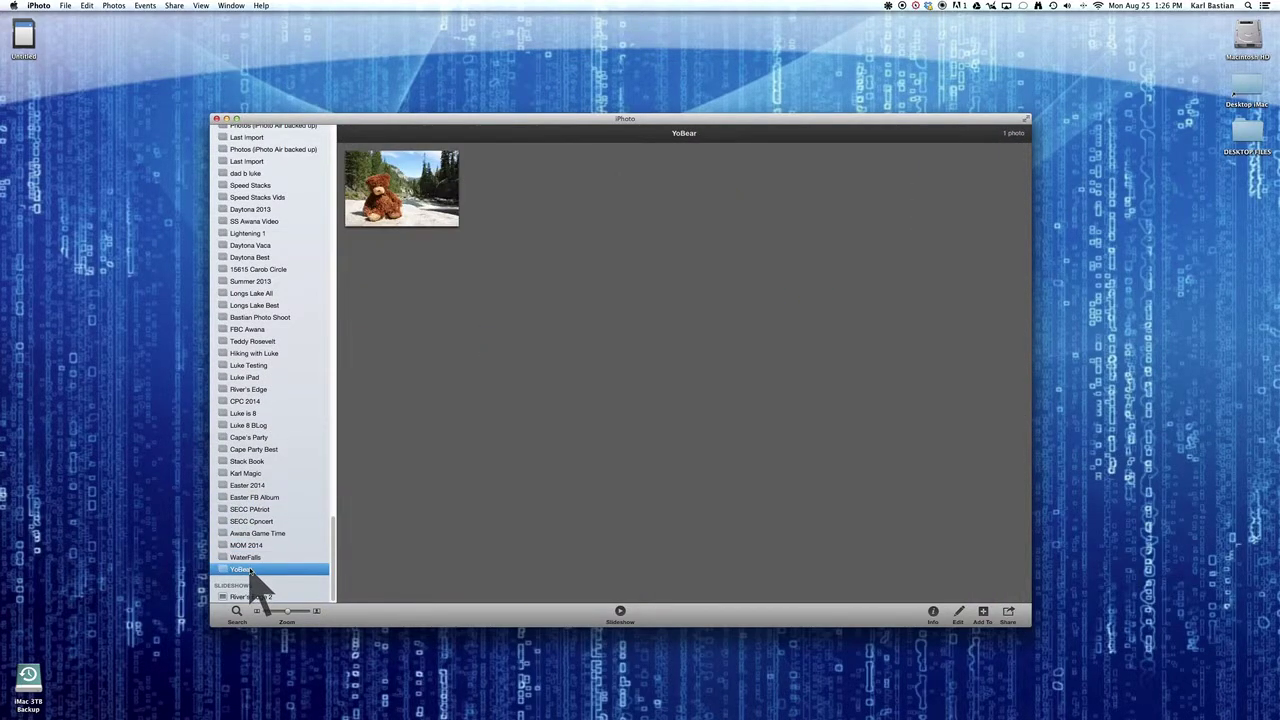
pyautogui.click(249, 557)
pyautogui.click(250, 569)
pyautogui.click(252, 557)
pyautogui.scroll(15, 277, 329)
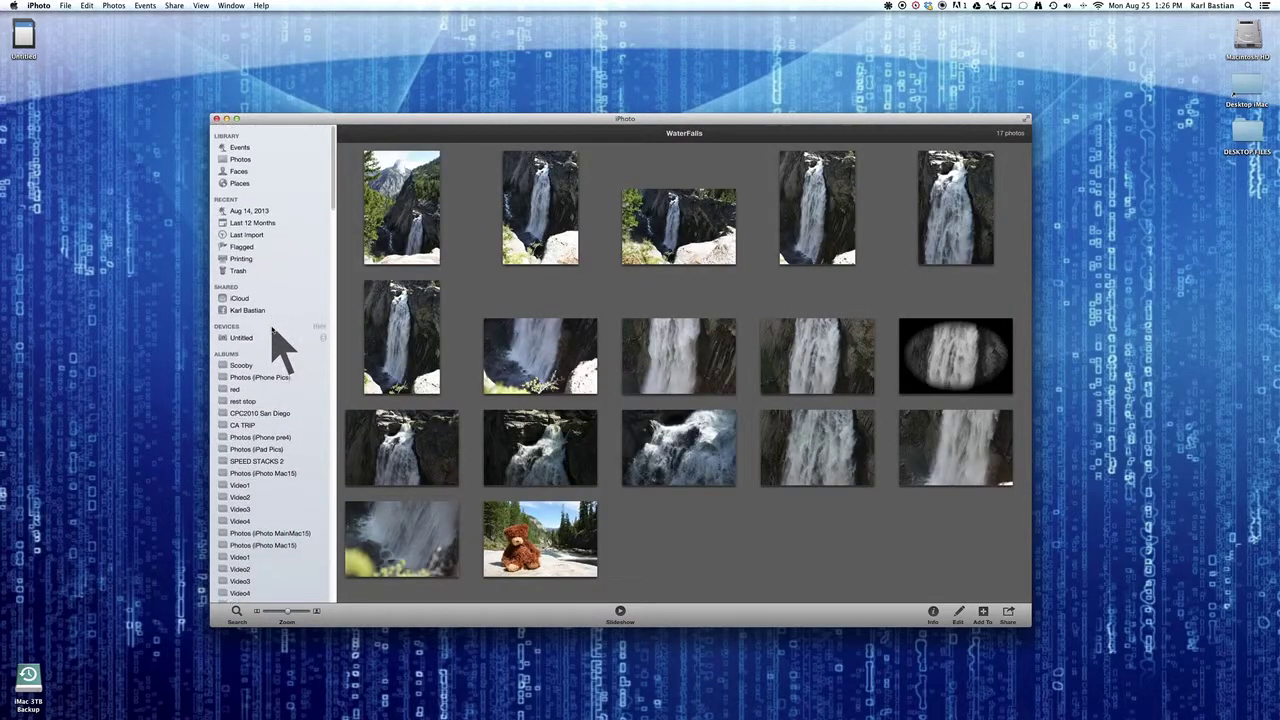
# Crop the teddy bear photo to a tighter, nearly square frame around the bear
pyautogui.click(248, 156)
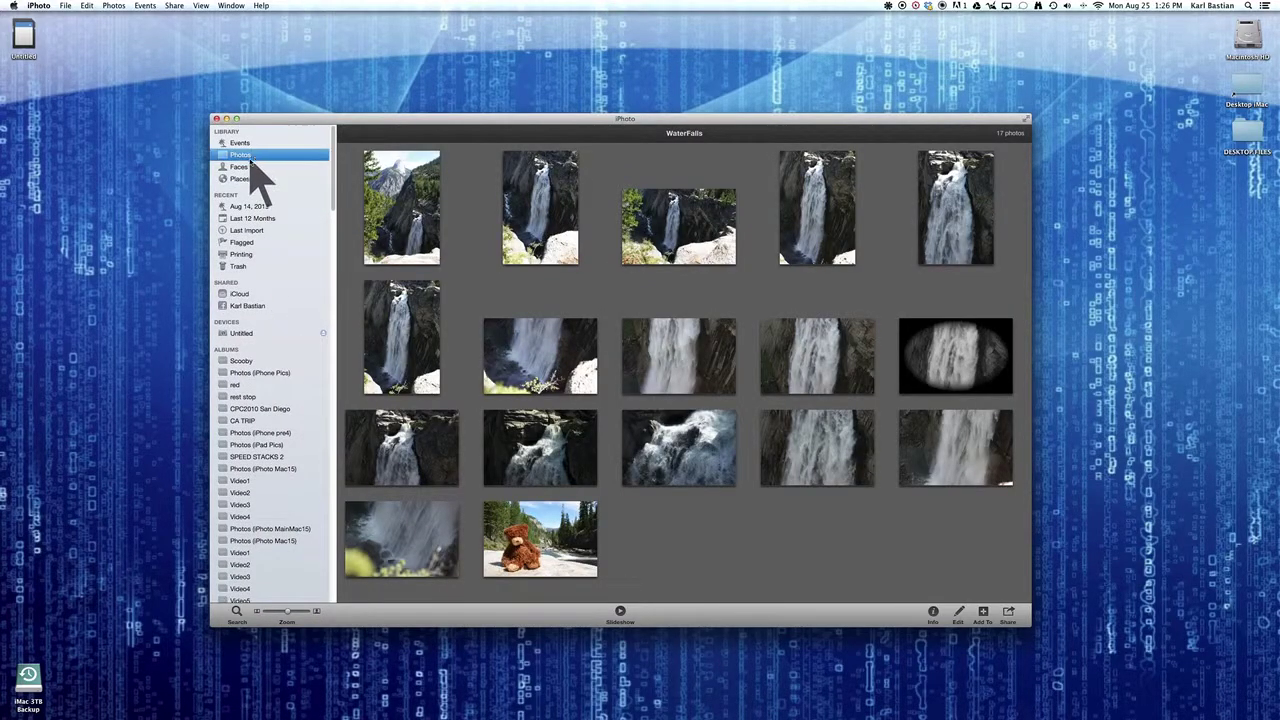
pyautogui.doubleClick(696, 316)
pyautogui.click(958, 614)
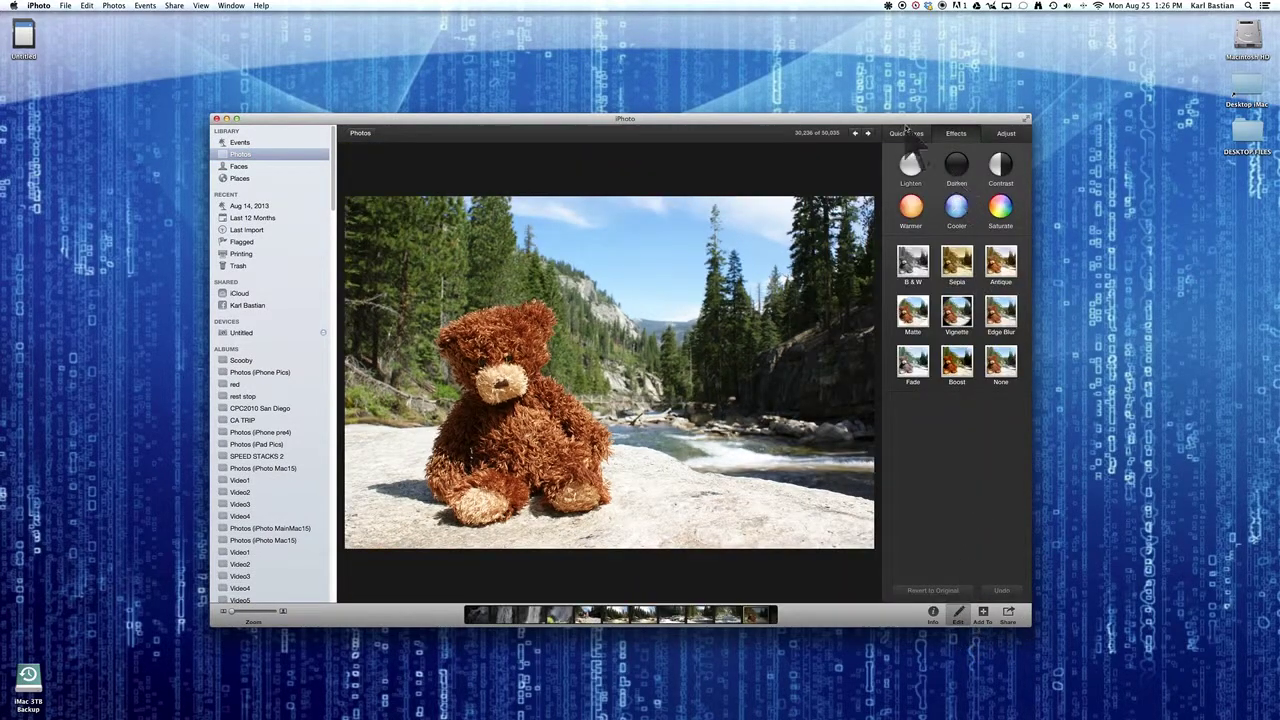
pyautogui.click(906, 133)
pyautogui.click(898, 278)
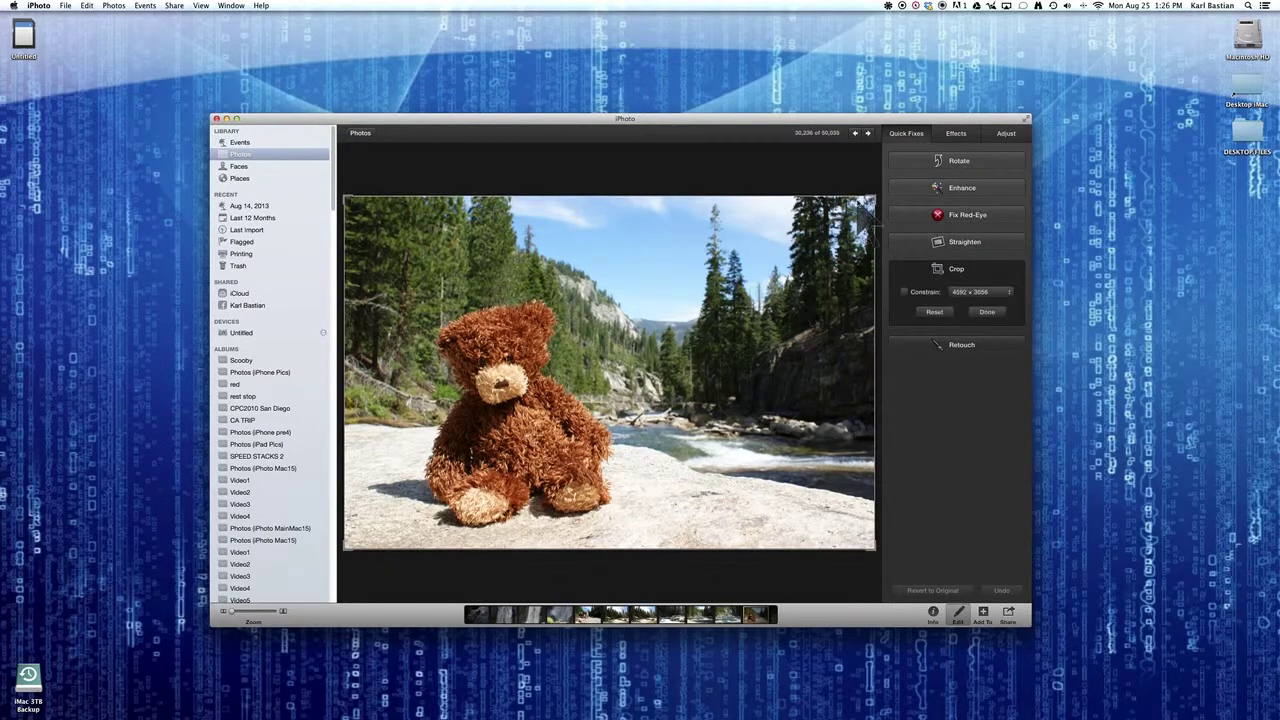
pyautogui.moveTo(873, 197); pyautogui.dragTo(626, 277)
pyautogui.click(987, 311)
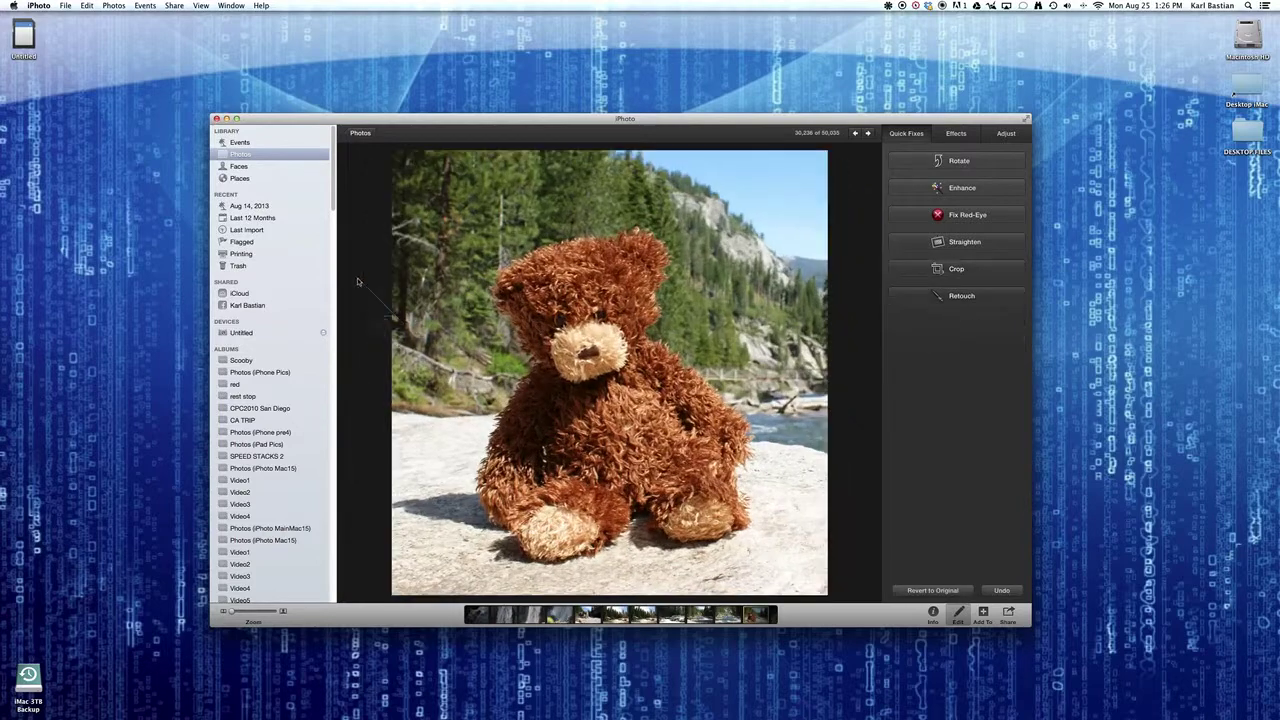
pyautogui.scroll(-10, 263, 394)
pyautogui.scroll(-15, 249, 378)
pyautogui.click(260, 558)
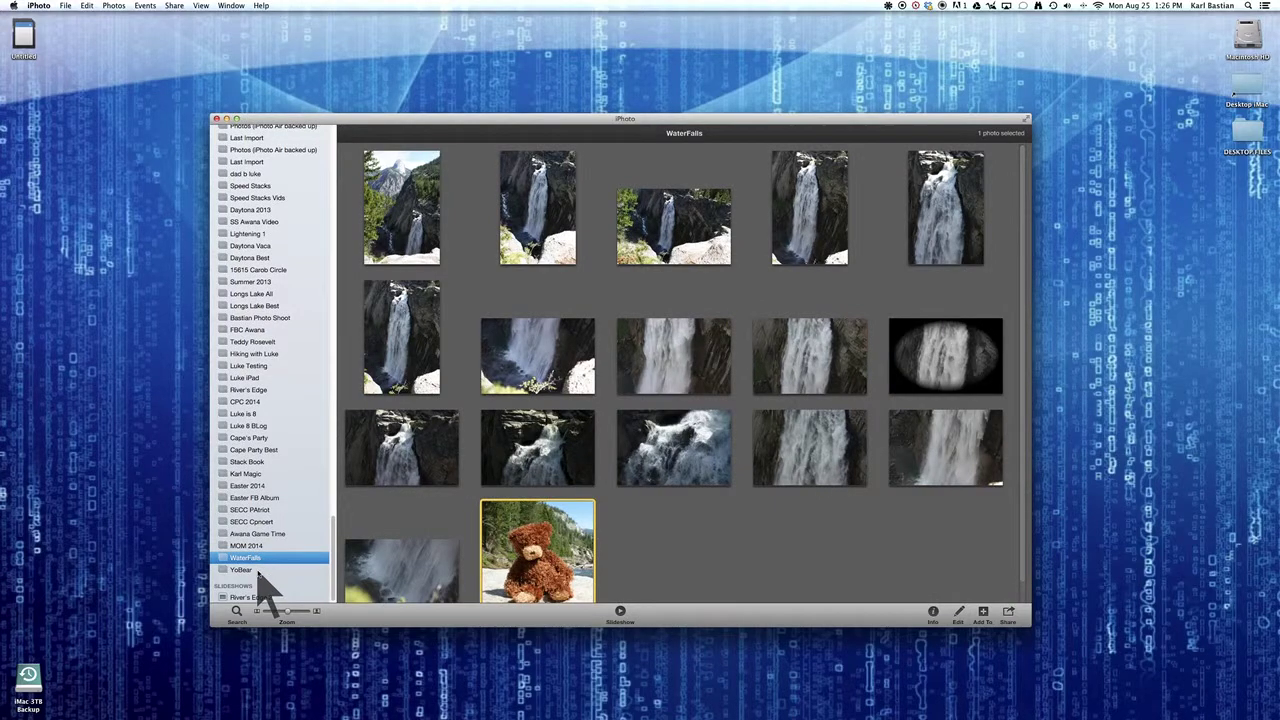
# Revert the cropped teddy bear photo in YoBear to its original
pyautogui.click(258, 570)
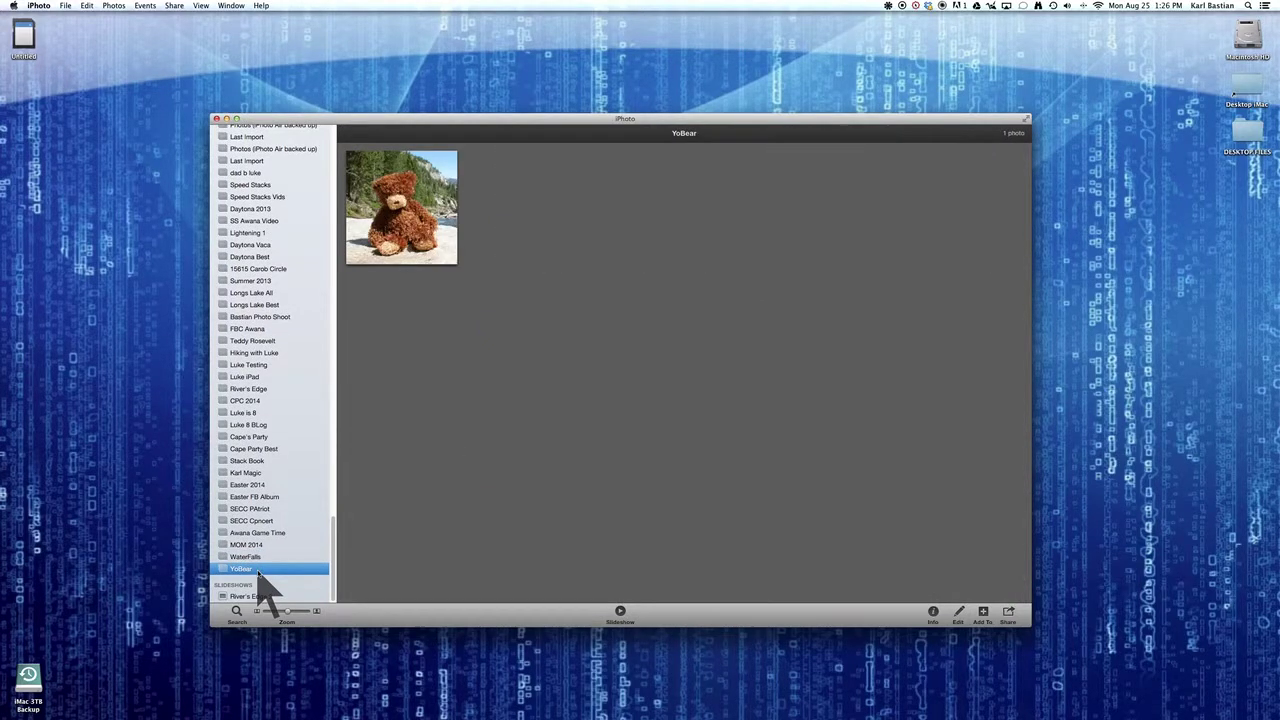
pyautogui.click(422, 160)
pyautogui.click(114, 5)
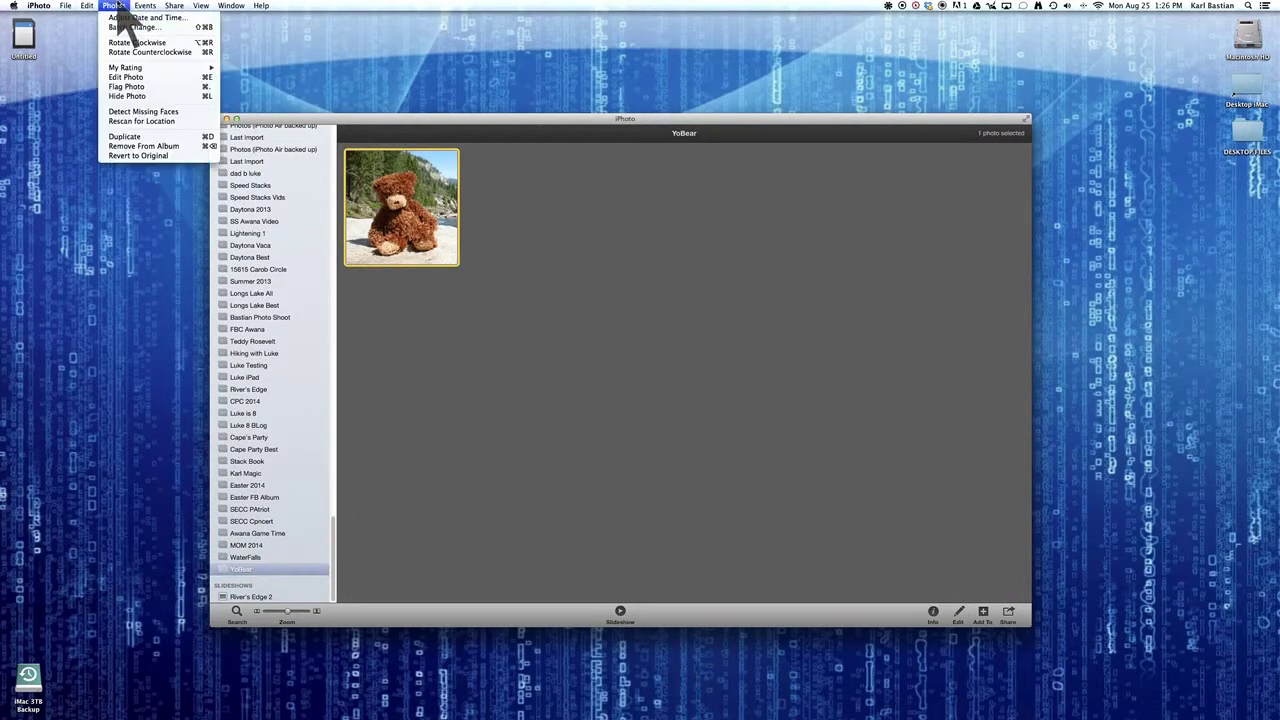
pyautogui.click(188, 156)
pyautogui.click(709, 231)
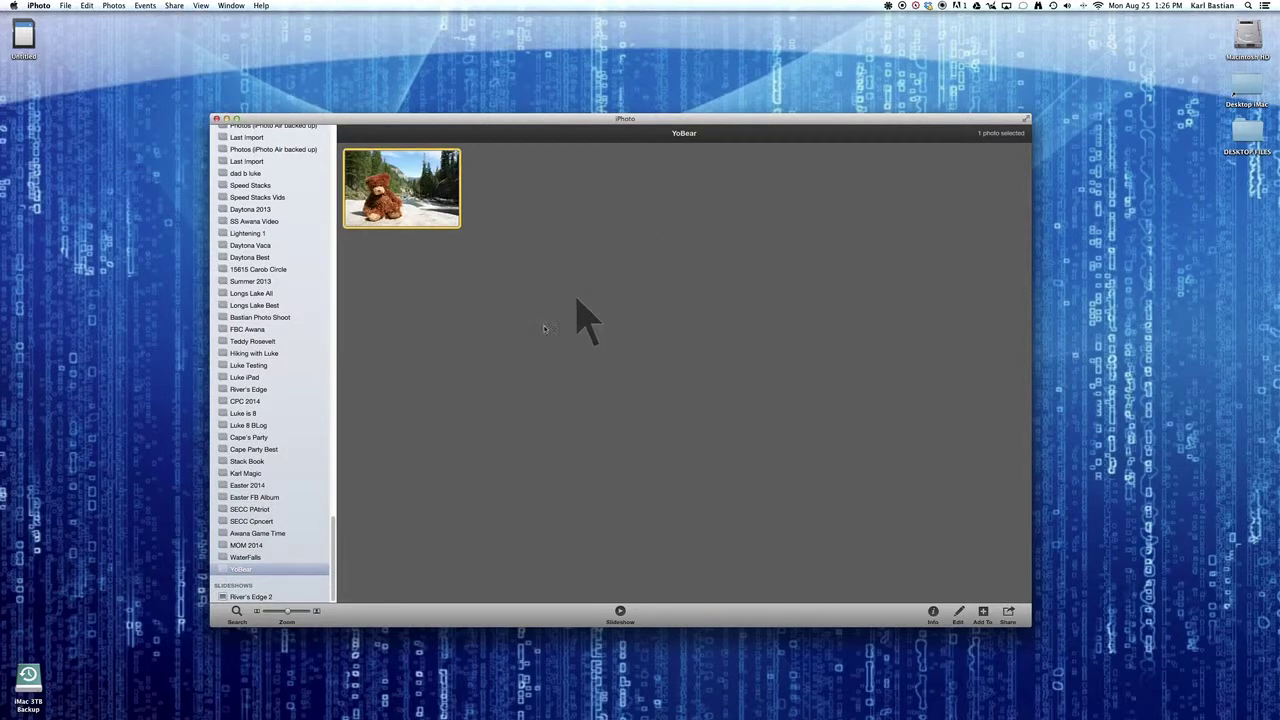
# Check the WaterFalls album, then select the teddy bear photo in the full Photos library
pyautogui.click(258, 557)
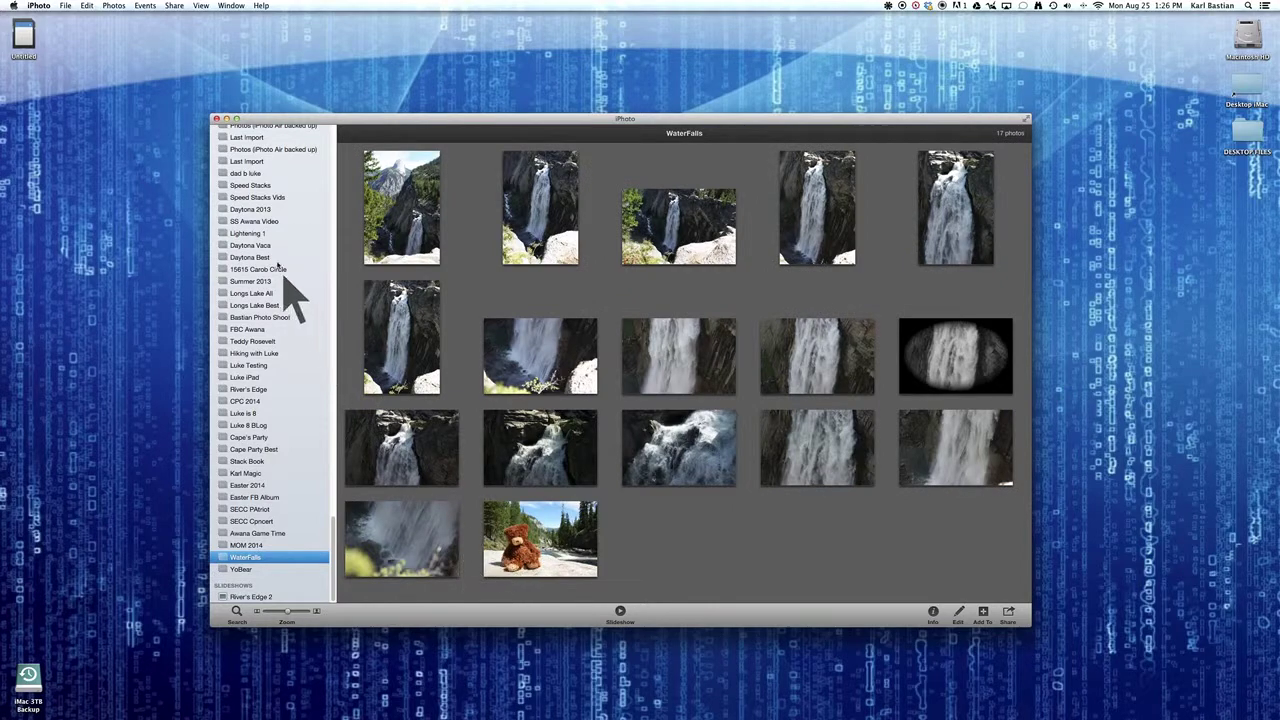
pyautogui.scroll(15, 275, 250)
pyautogui.scroll(-1, 271, 251)
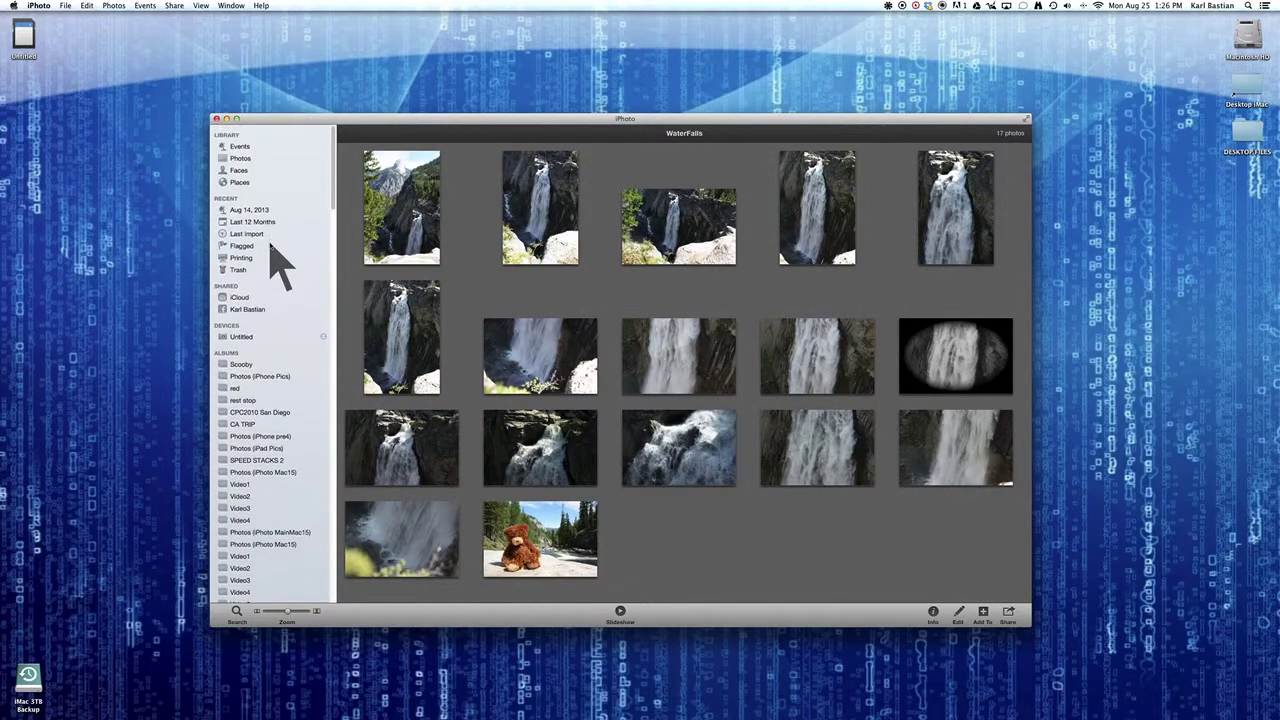
pyautogui.click(244, 156)
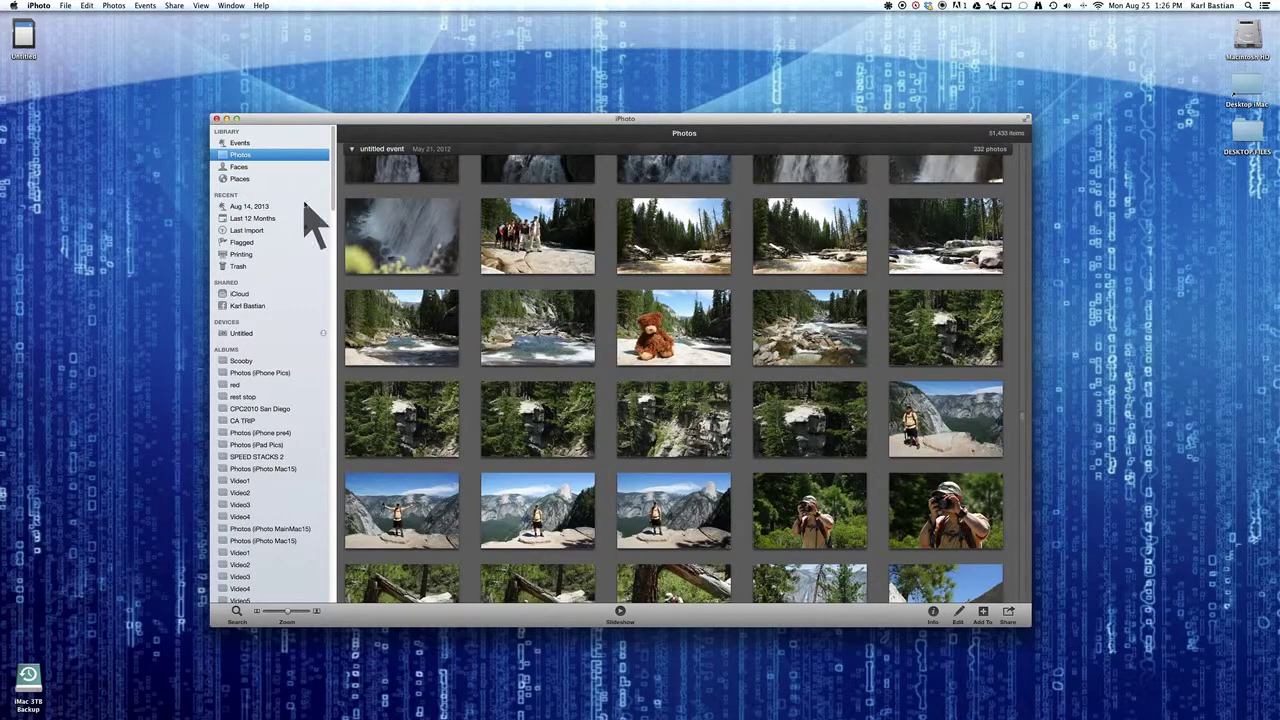
pyautogui.click(677, 310)
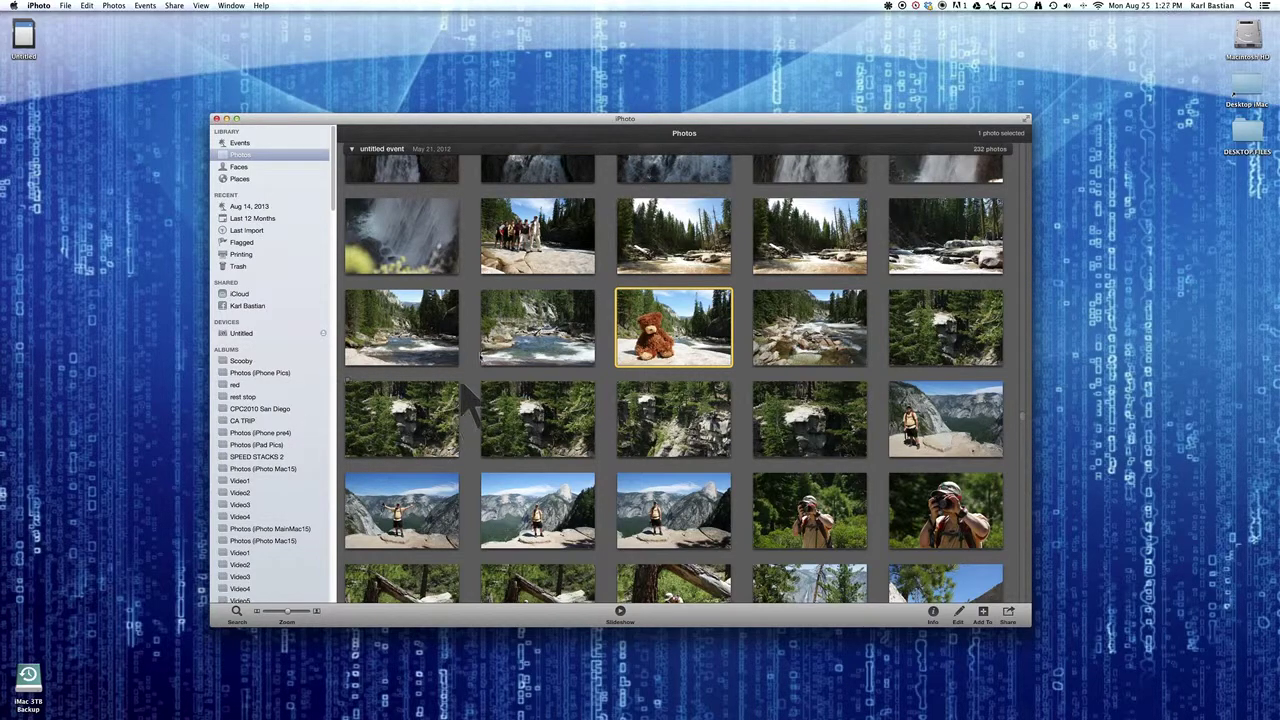
# Move the iPhoto window slightly up and right, then select a top-row waterfall photo
pyautogui.moveTo(564, 121); pyautogui.dragTo(582, 88)
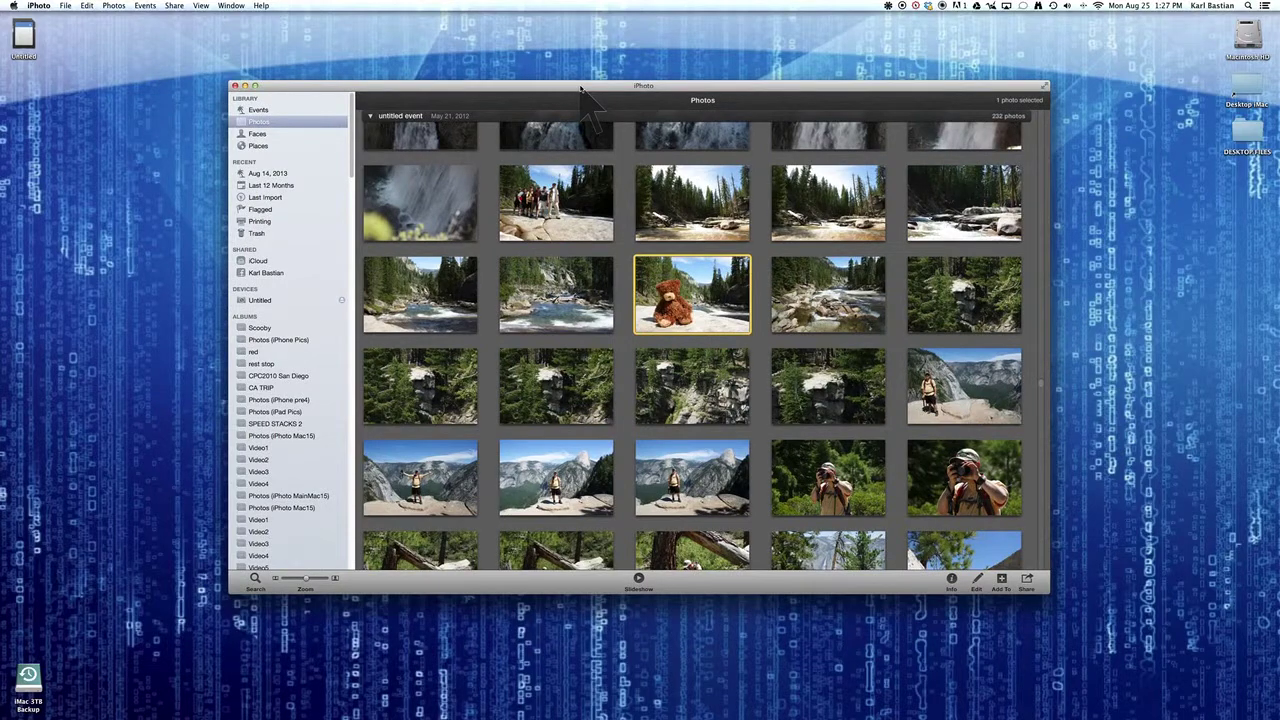
pyautogui.scroll(10, 622, 168)
pyautogui.scroll(-5, 621, 162)
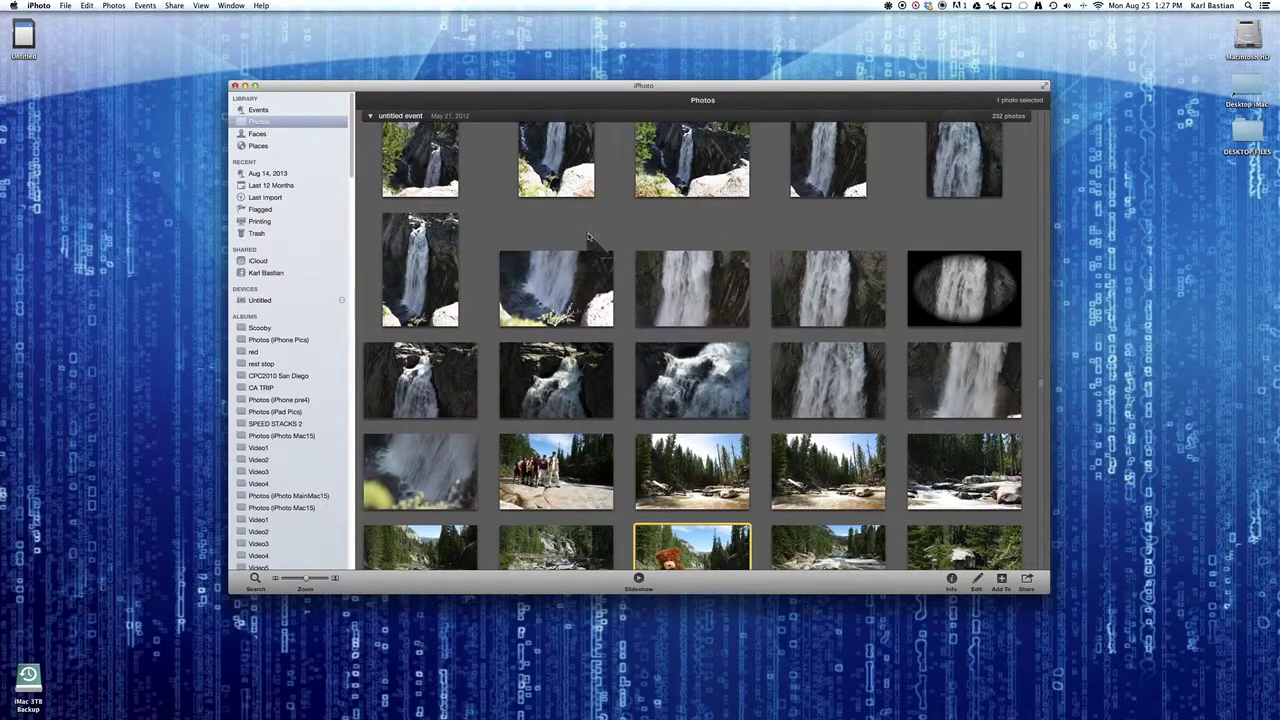
pyautogui.scroll(-3, 600, 200)
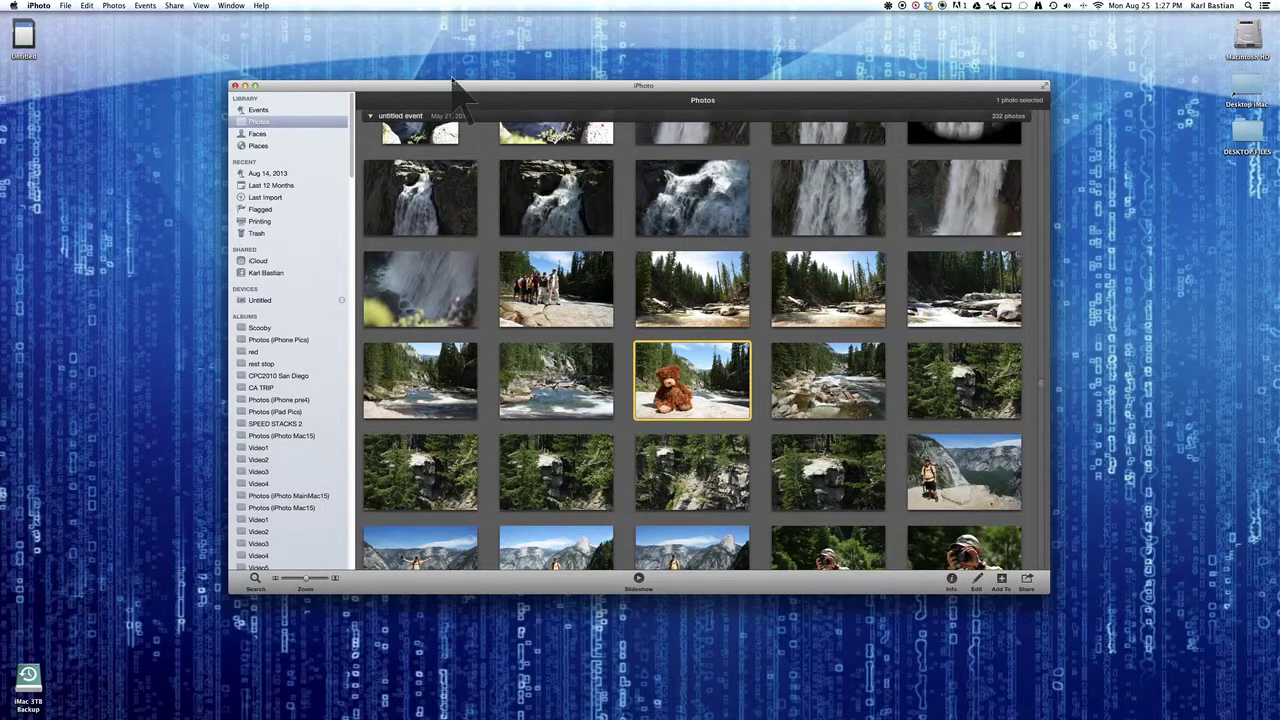
pyautogui.click(826, 167)
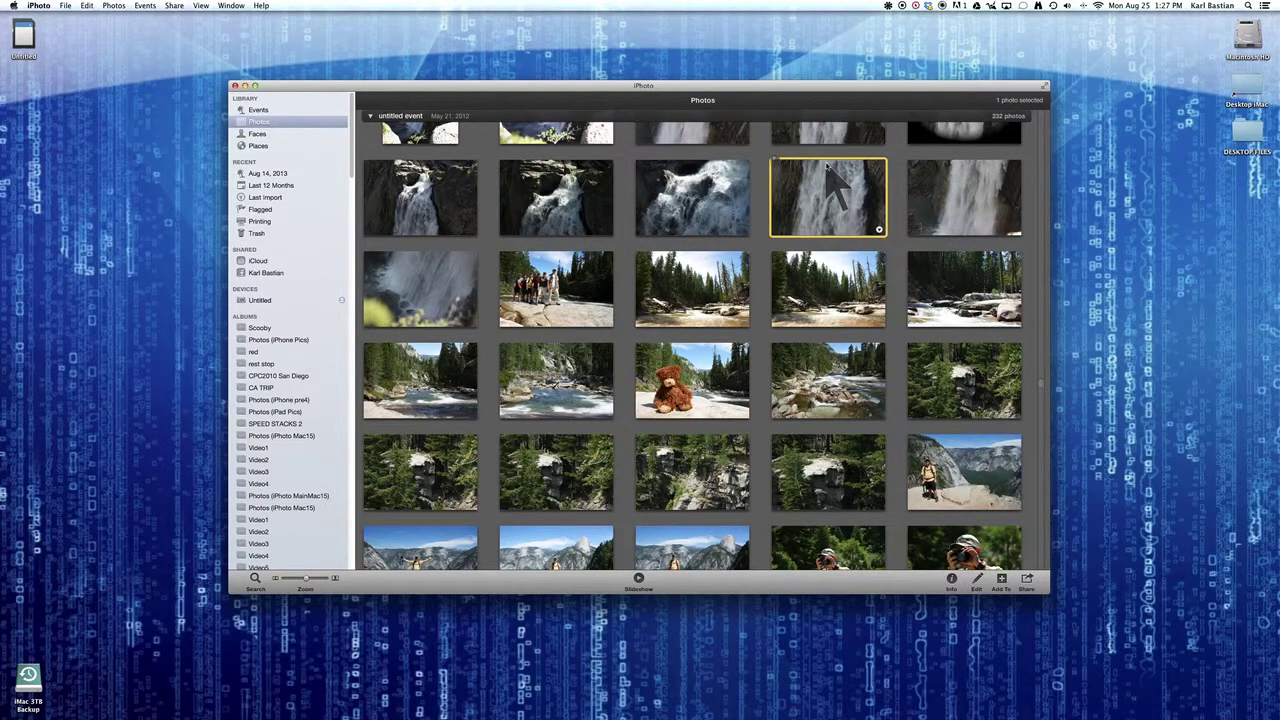
pyautogui.scroll(-10, 826, 167)
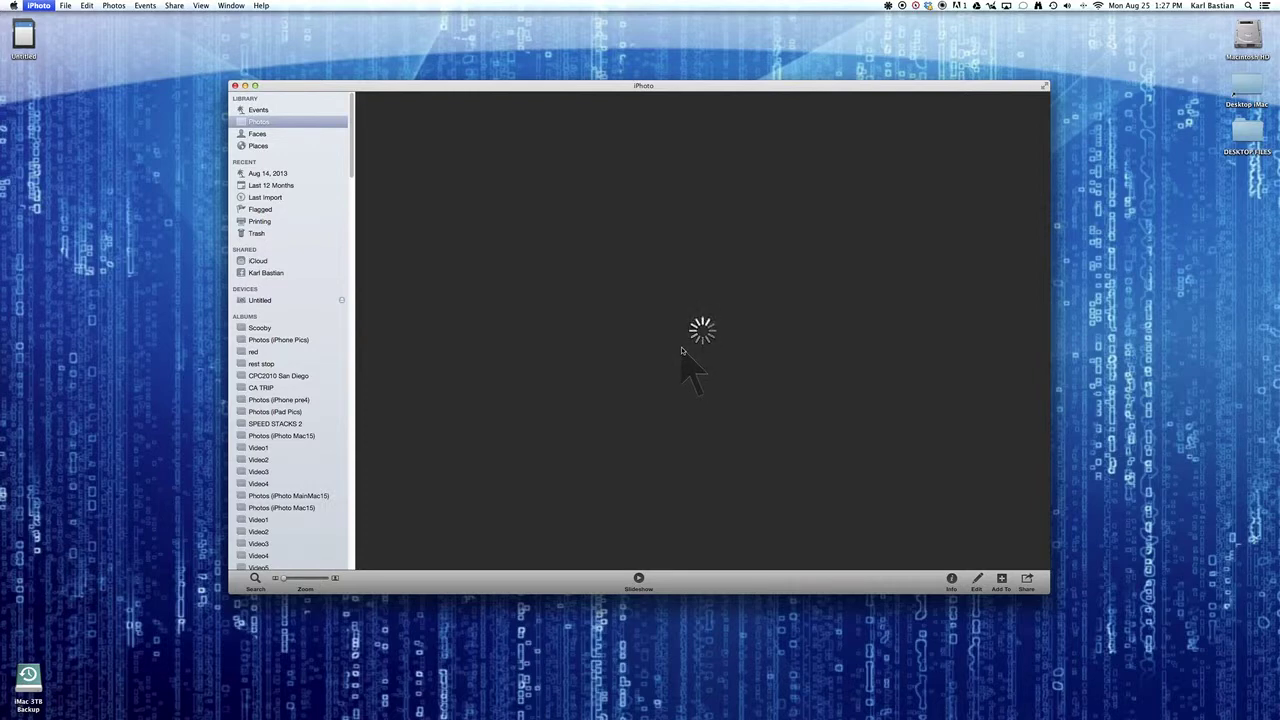
# Quit iPhoto and relaunch it to bring up the library chooser
pyautogui.press('super+q')
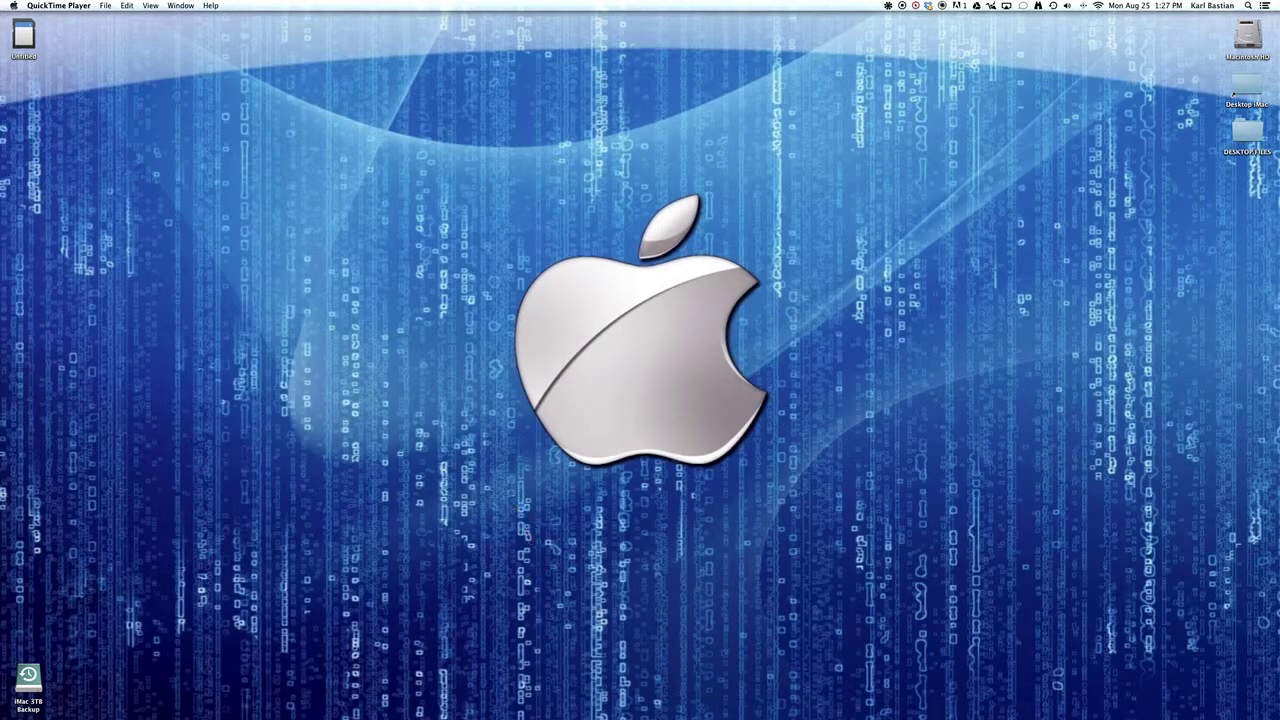
pyautogui.moveTo(530, 712)
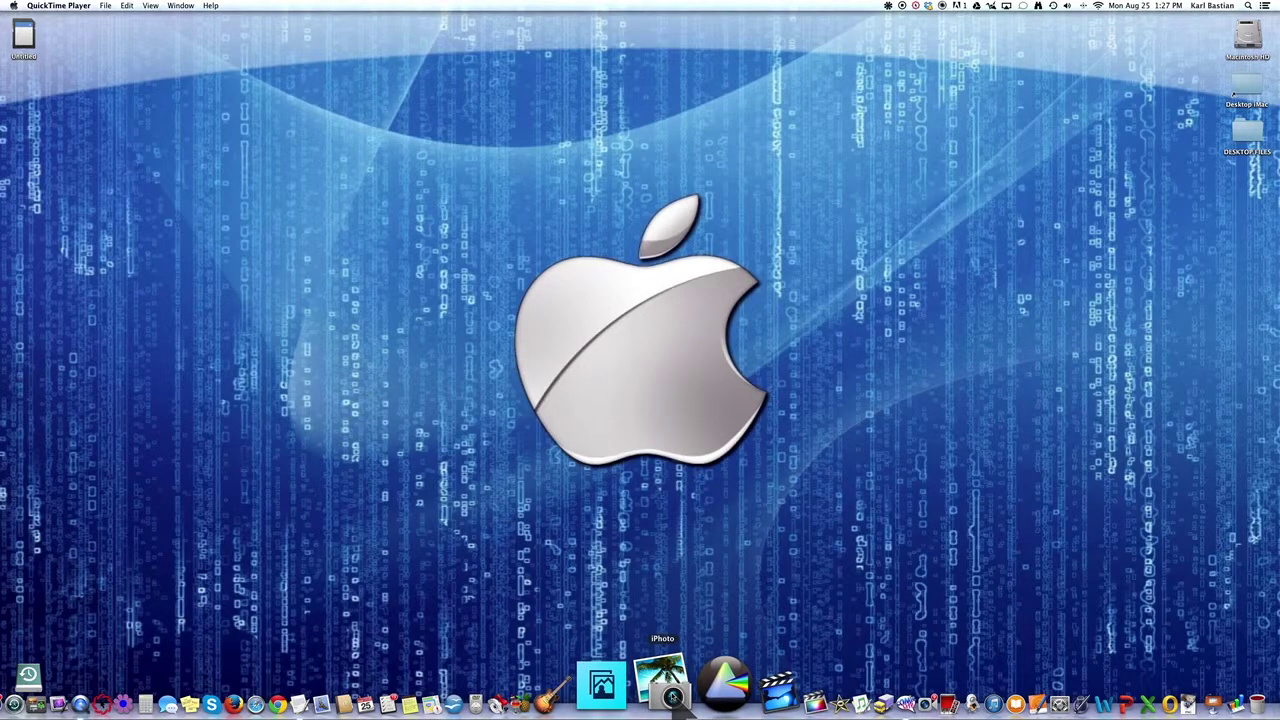
pyautogui.click(673, 697)
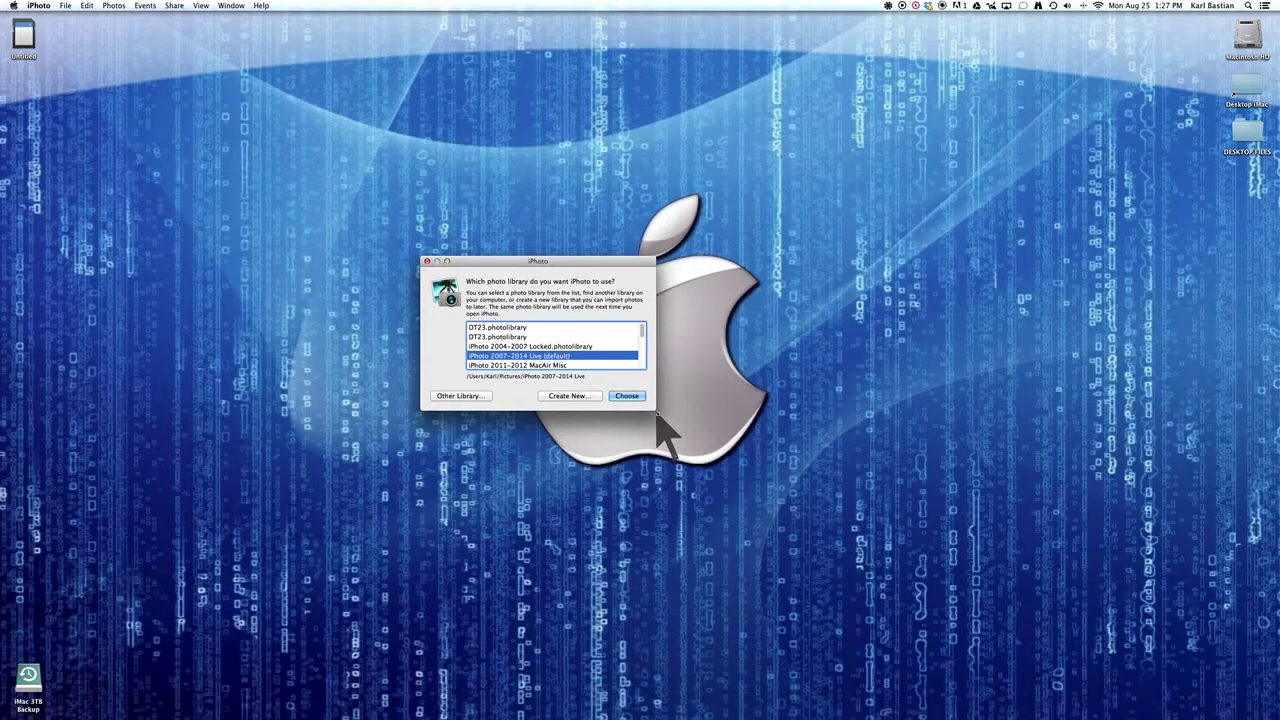
# Enlarge the chooser, browse FamilyPics, Yosemite 2013 Live and SpeedStacks, then select Luke and Cars
pyautogui.moveTo(653, 410); pyautogui.dragTo(915, 612)
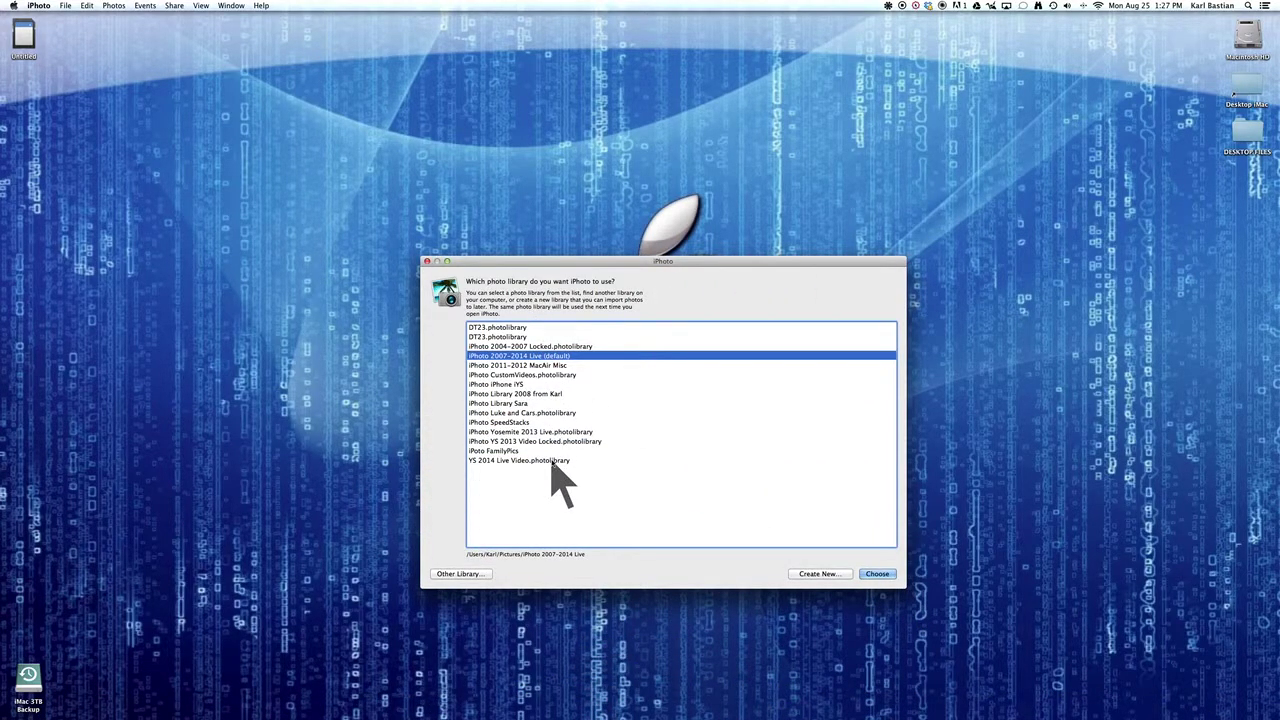
pyautogui.click(512, 451)
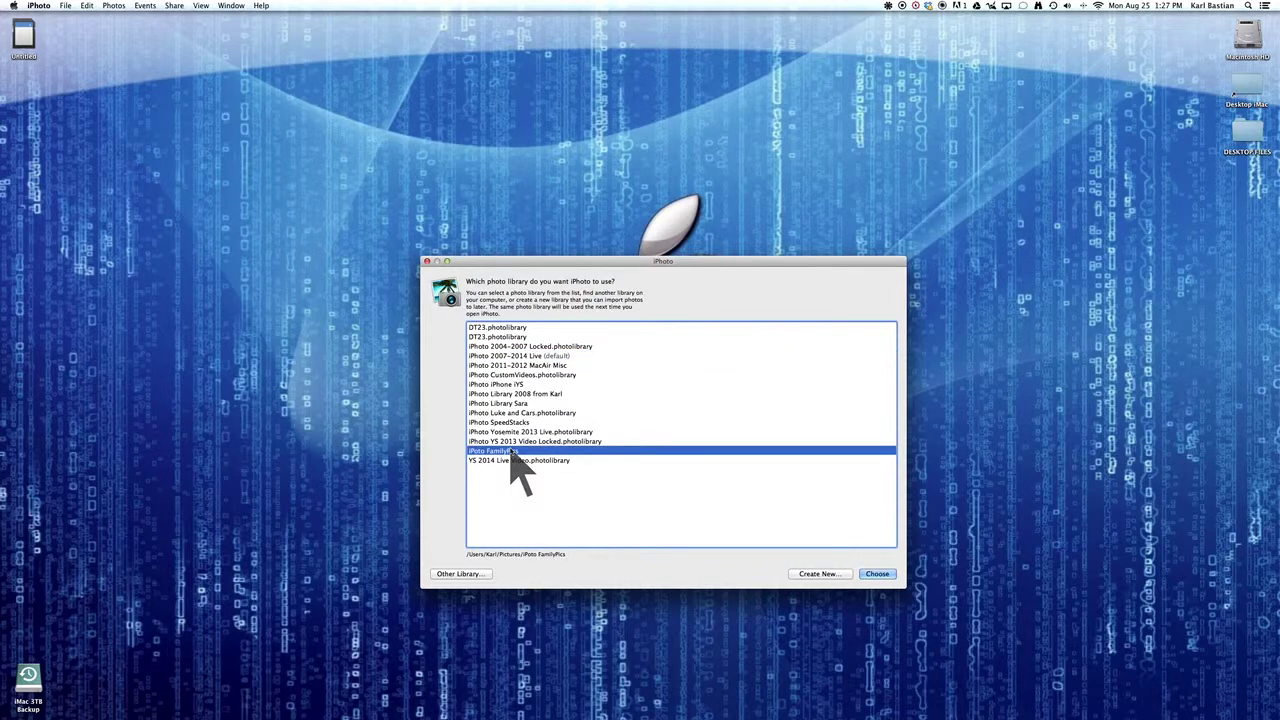
pyautogui.click(510, 432)
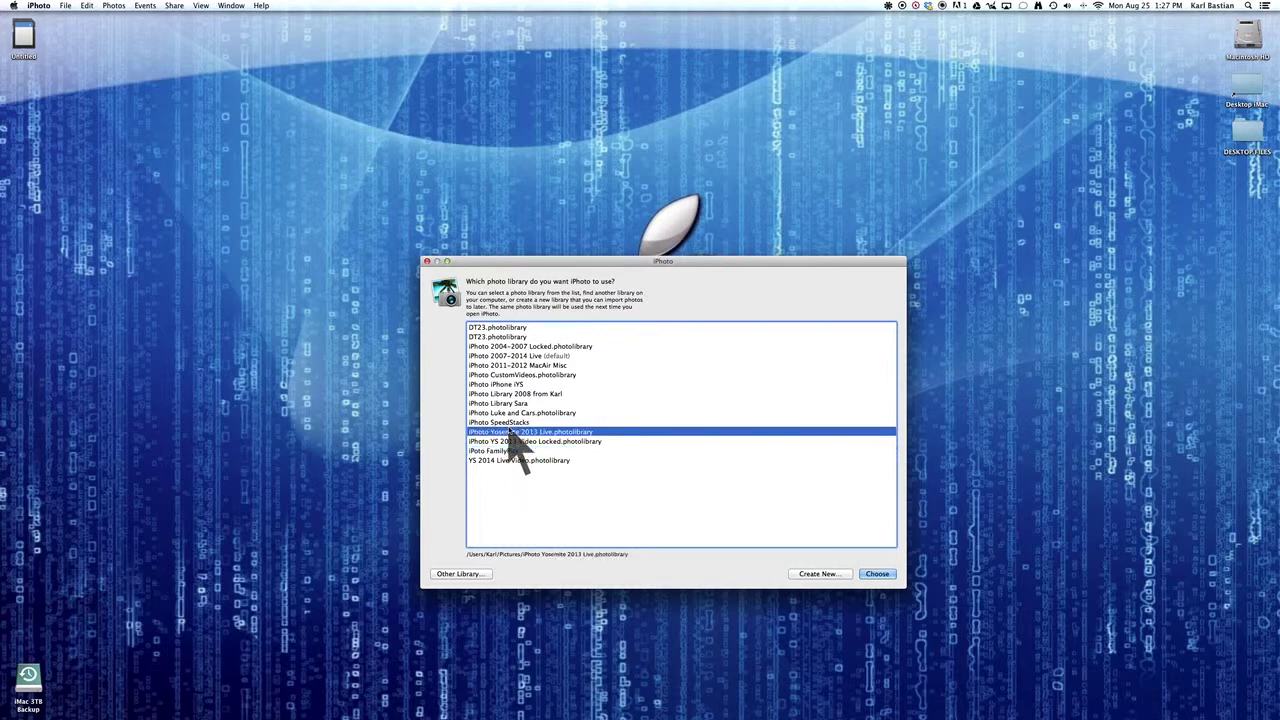
pyautogui.click(507, 422)
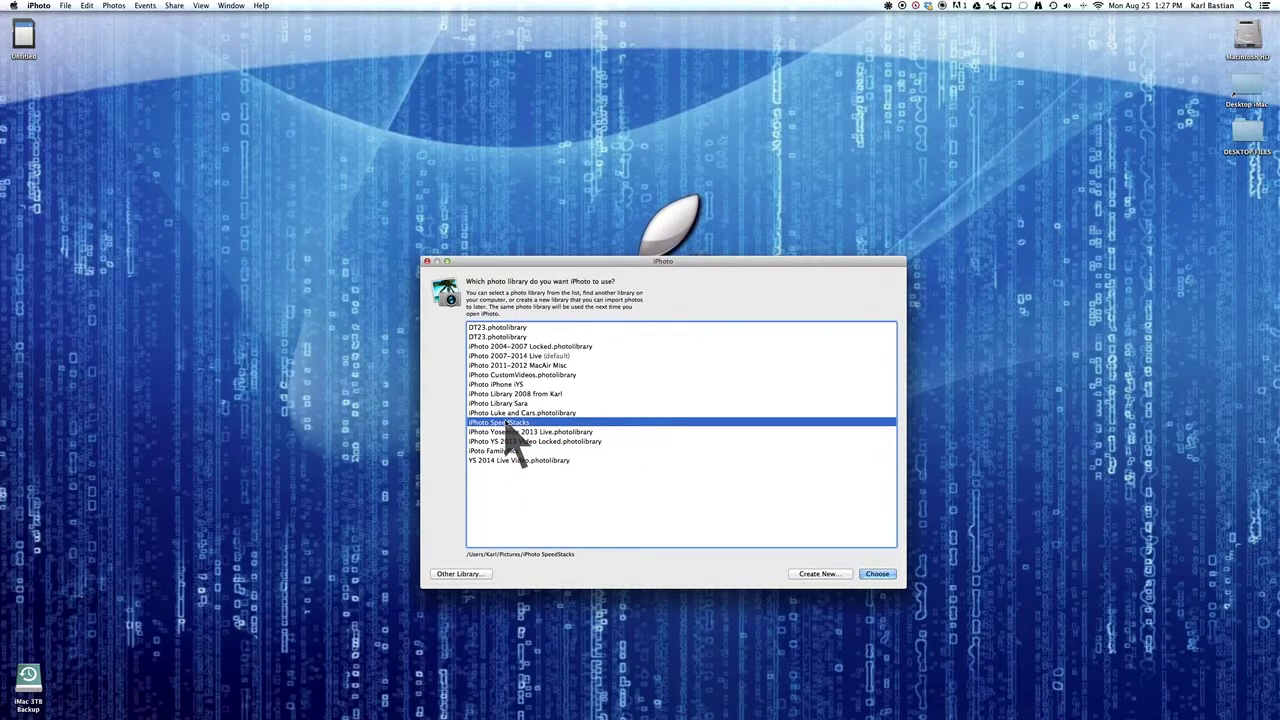
pyautogui.click(503, 404)
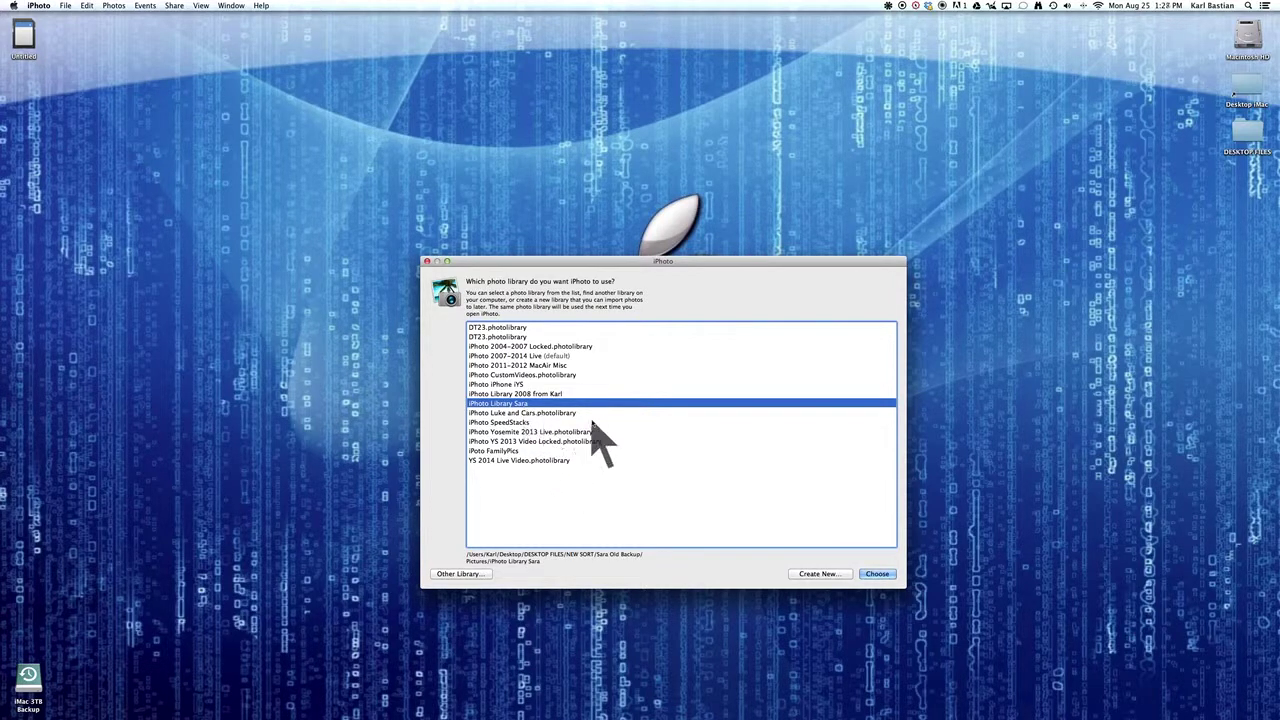
pyautogui.click(543, 414)
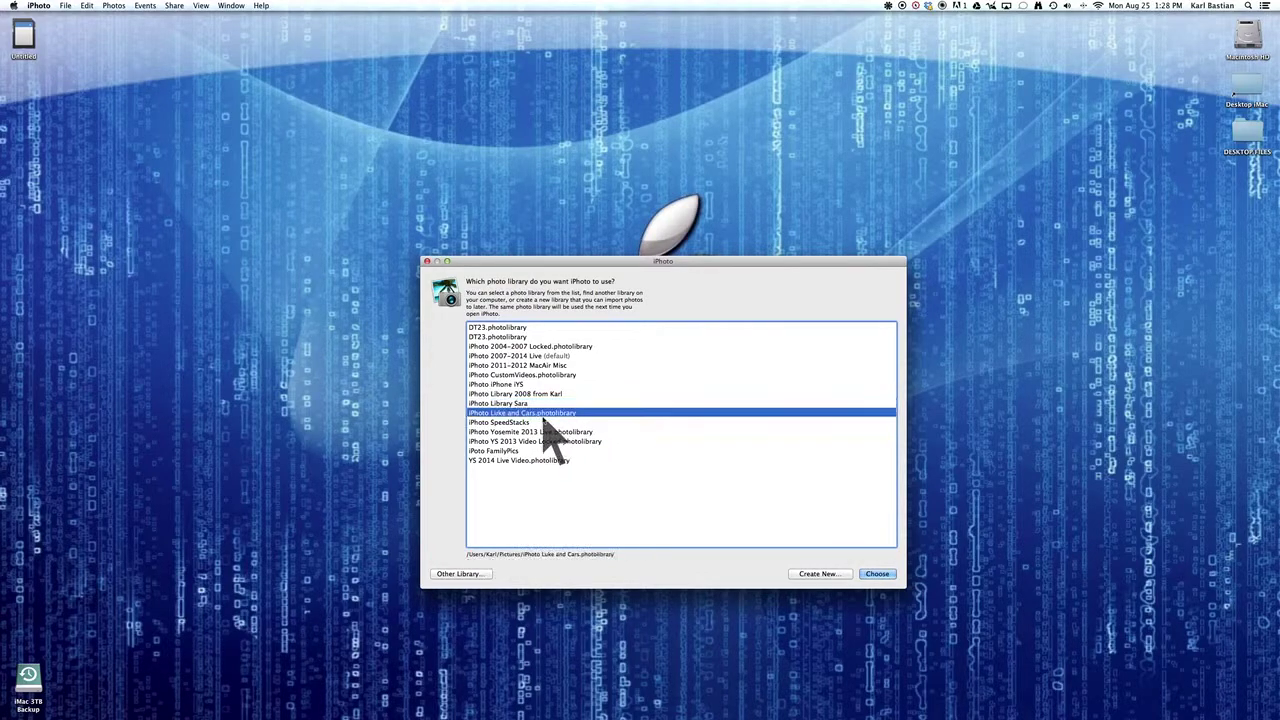
# Open the Luke and Cars library, look over its 242 new photos, and quit iPhoto
pyautogui.click(872, 574)
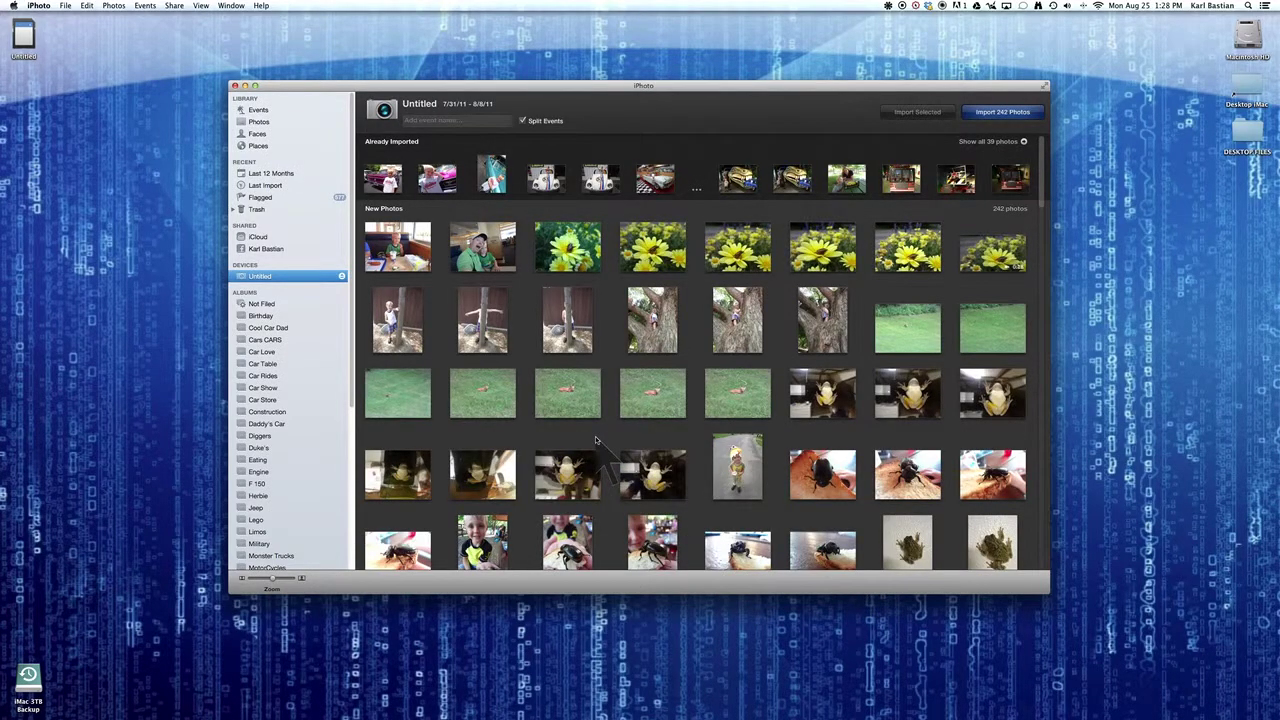
pyautogui.scroll(-20, 595, 440)
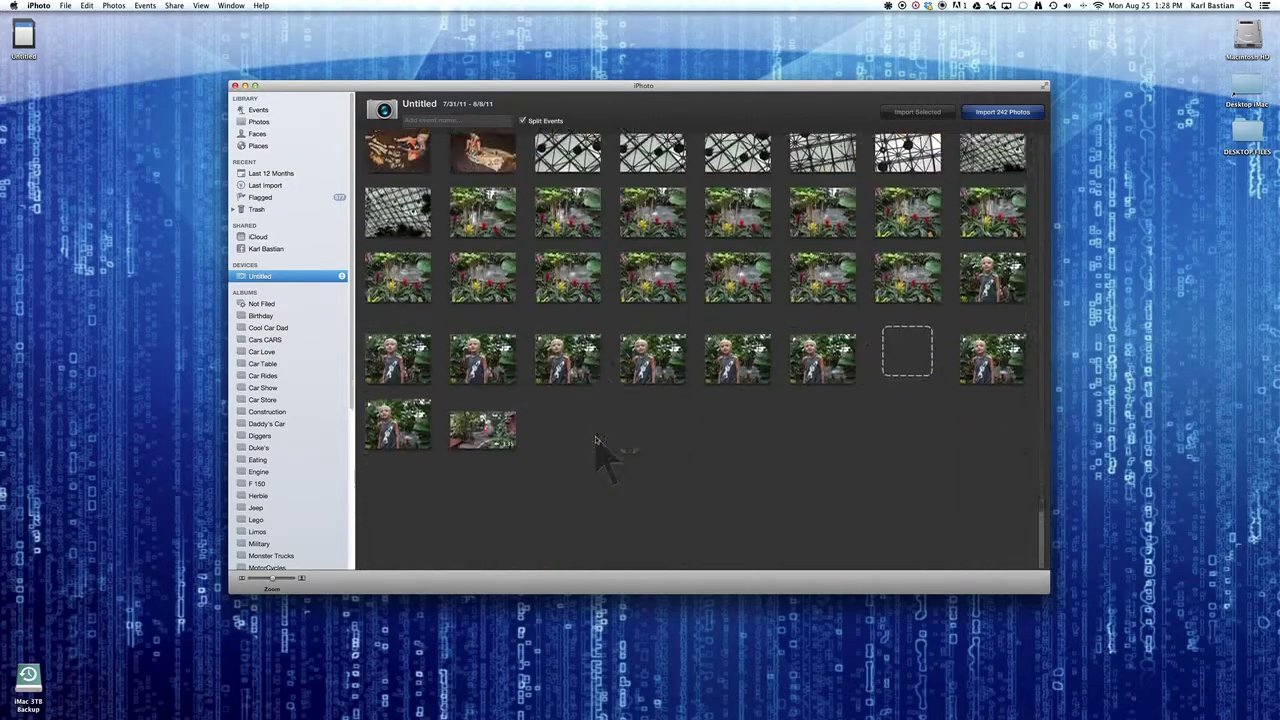
pyautogui.scroll(10, 595, 440)
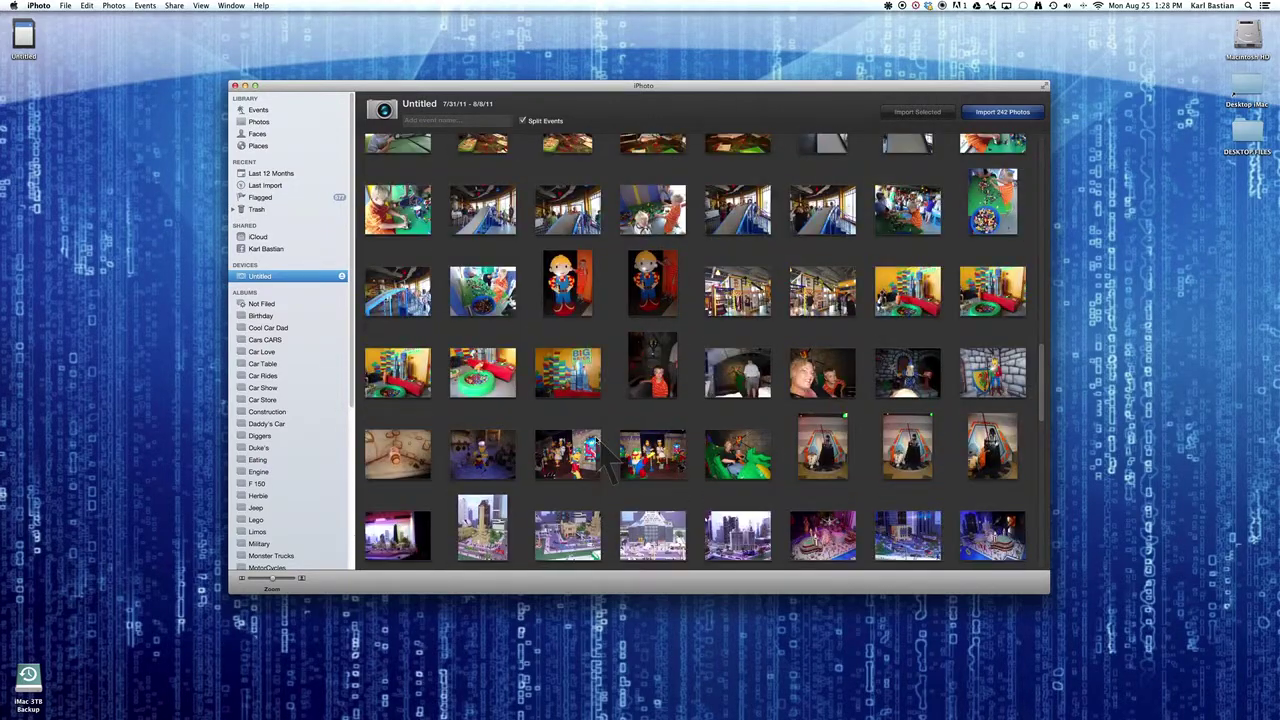
pyautogui.press('super+q')
pyautogui.moveTo(529, 712)
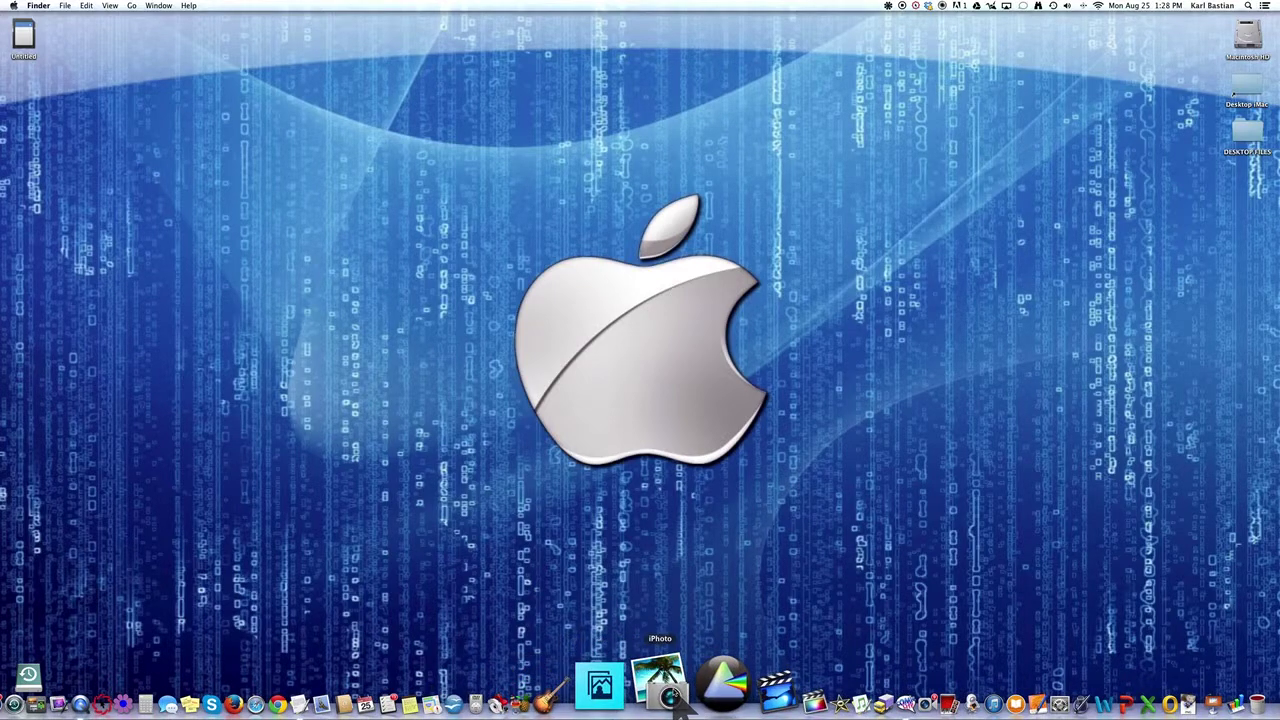
# Relaunch iPhoto with the Luke and Cars library and scroll through its 242 new camera photos
pyautogui.click(676, 702)
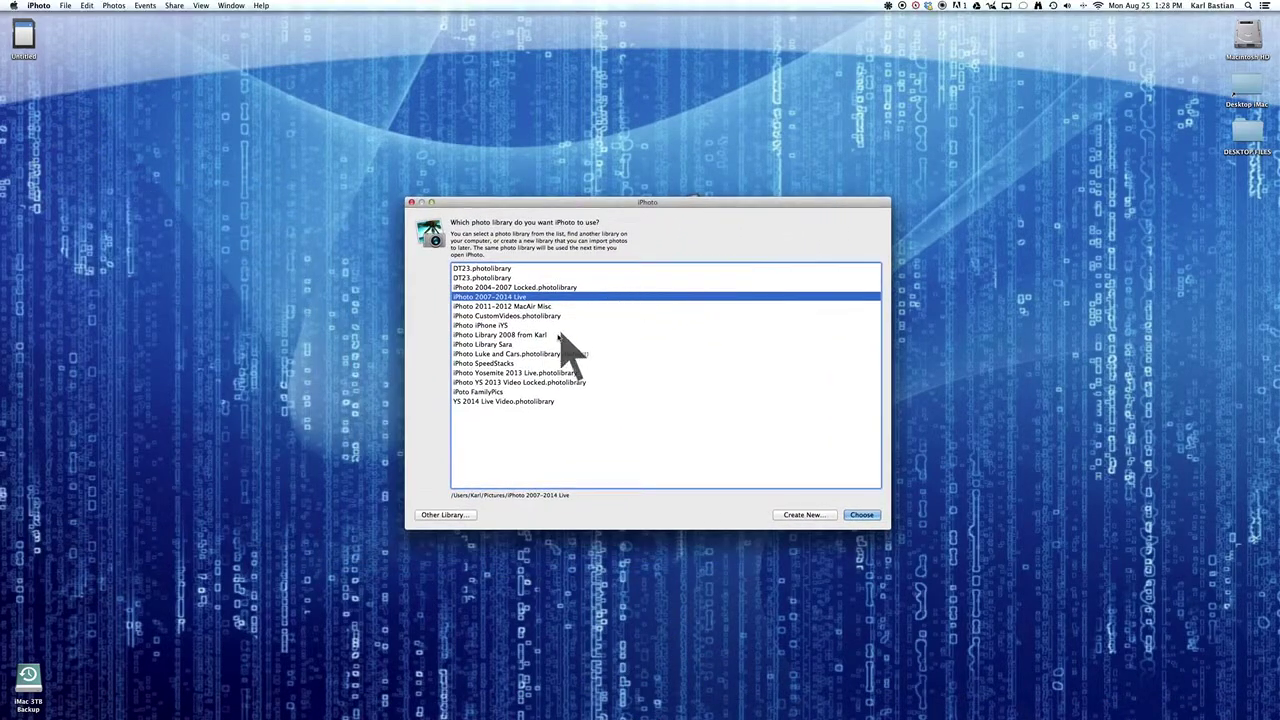
pyautogui.click(505, 354)
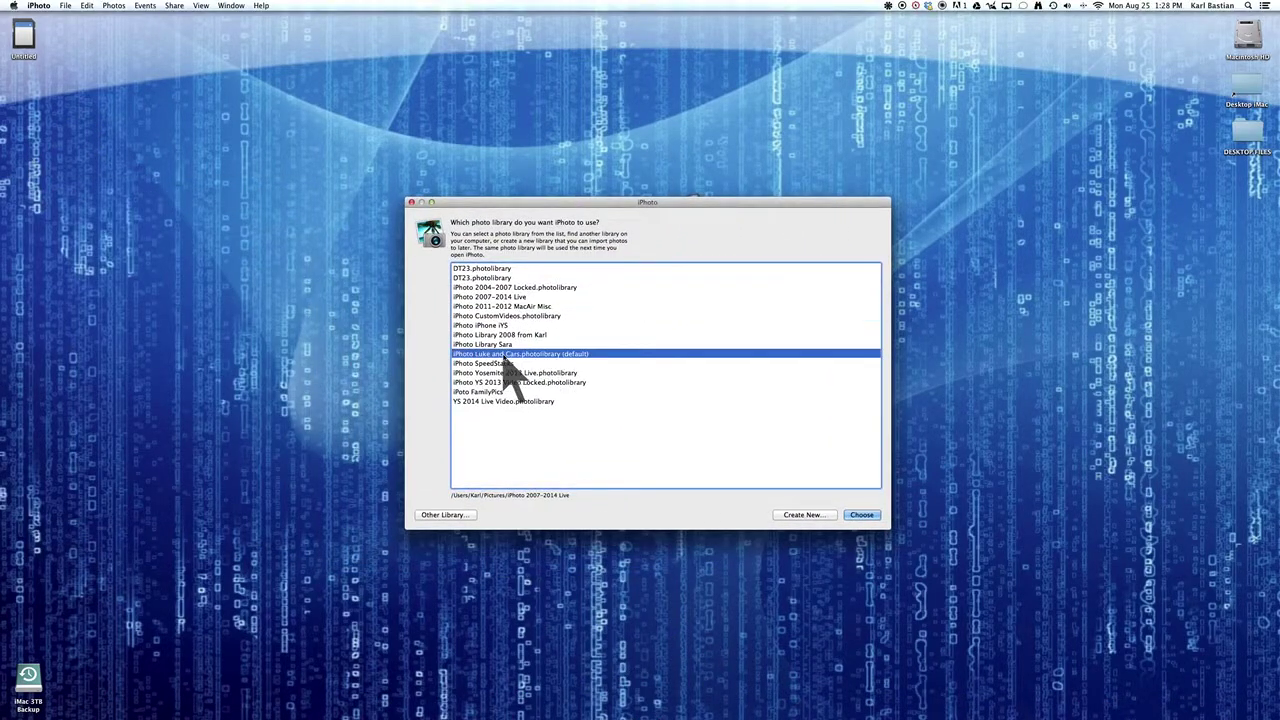
pyautogui.click(860, 515)
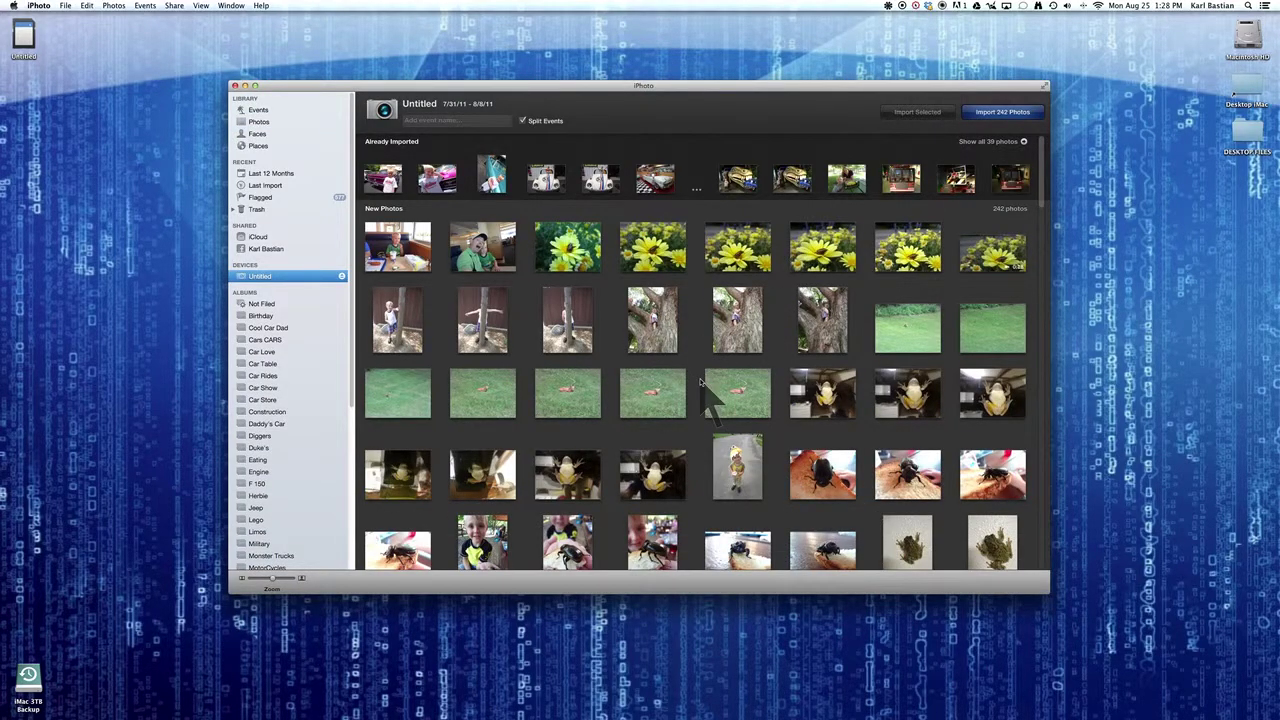
pyautogui.scroll(-2, 740, 310)
pyautogui.scroll(-10, 738, 325)
pyautogui.scroll(-15, 738, 310)
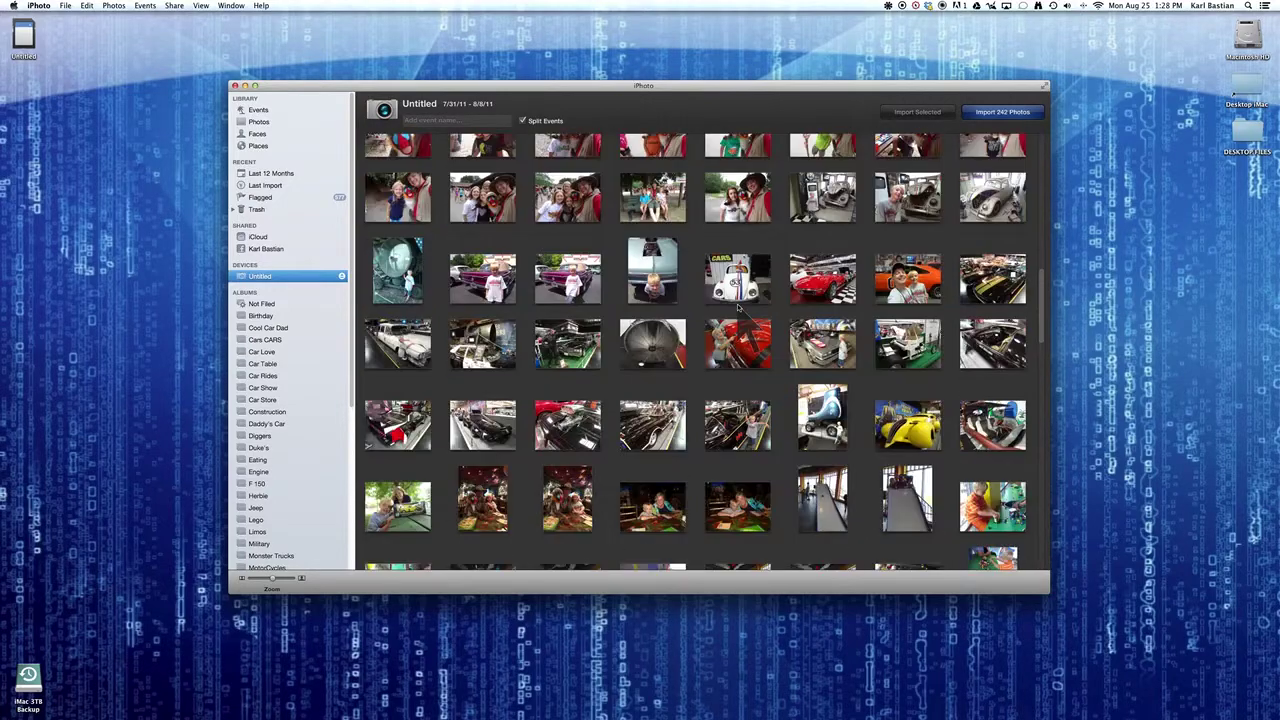
pyautogui.scroll(-10, 740, 320)
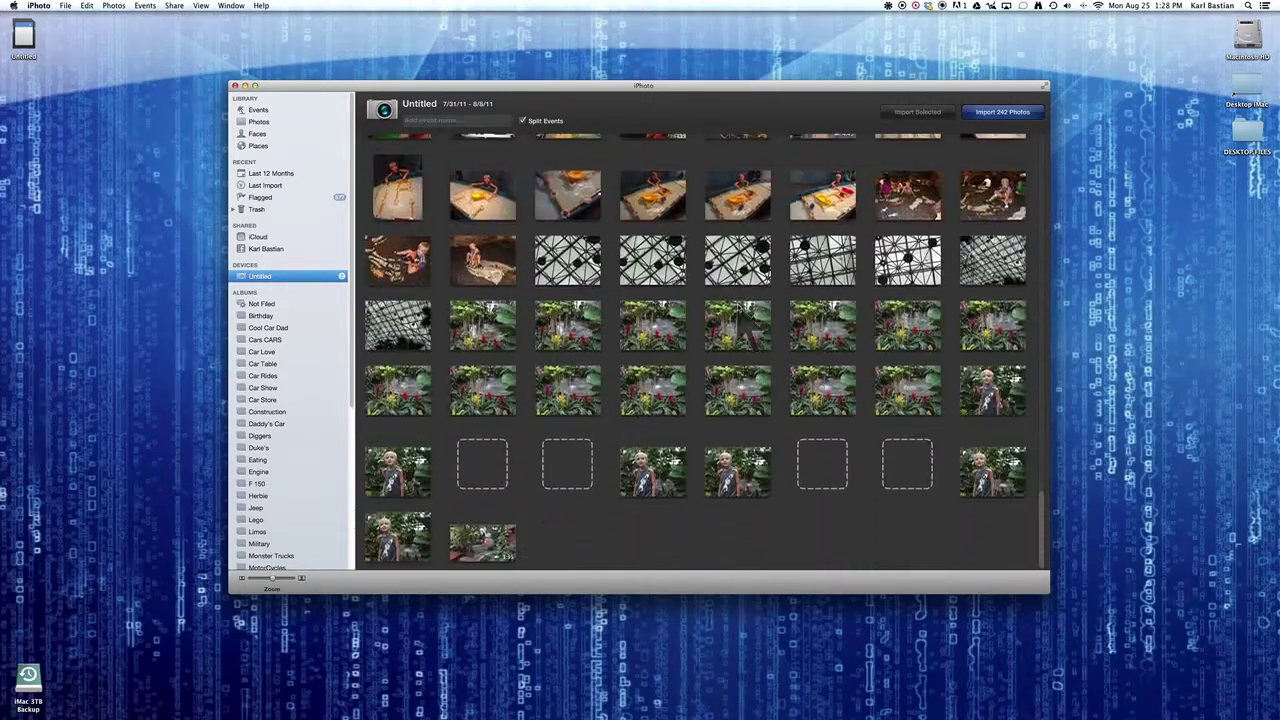
# Browse the Birthday, Cool Car Dad, Cars CARS, Car Love, Car Table, Car Rides, Car Show and Car Store albums
pyautogui.scroll(10, 738, 308)
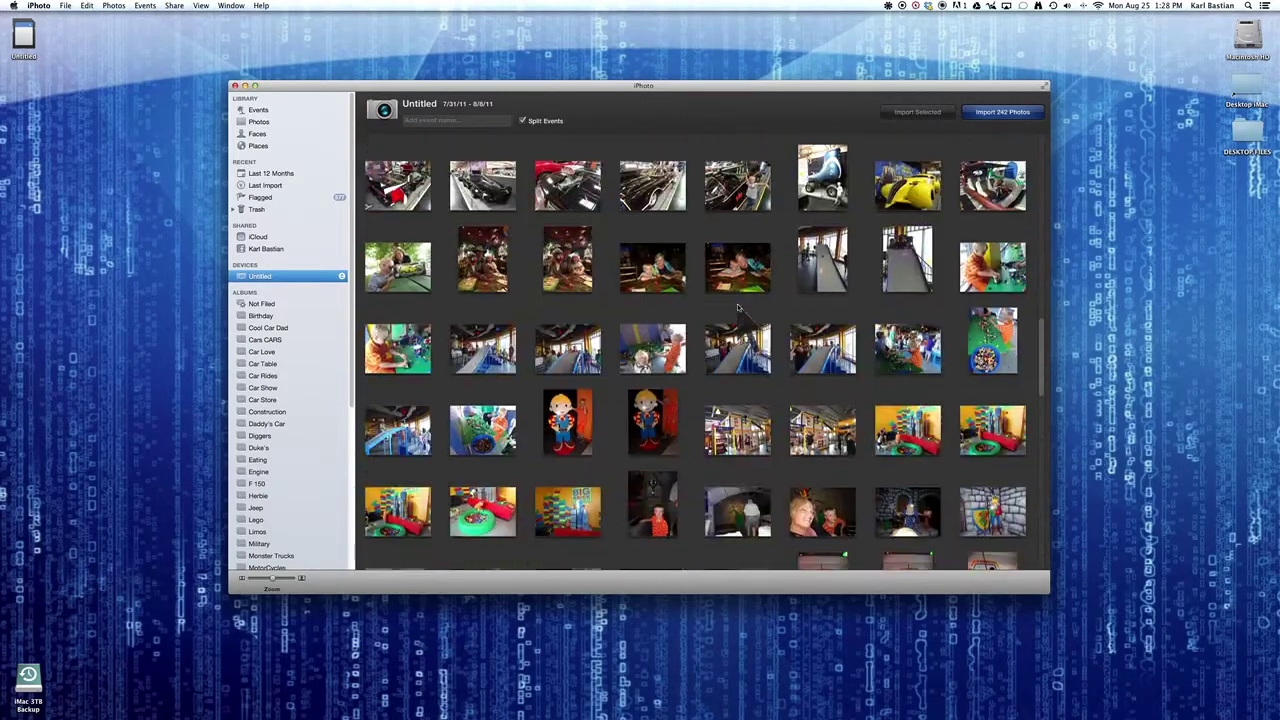
pyautogui.scroll(10, 738, 308)
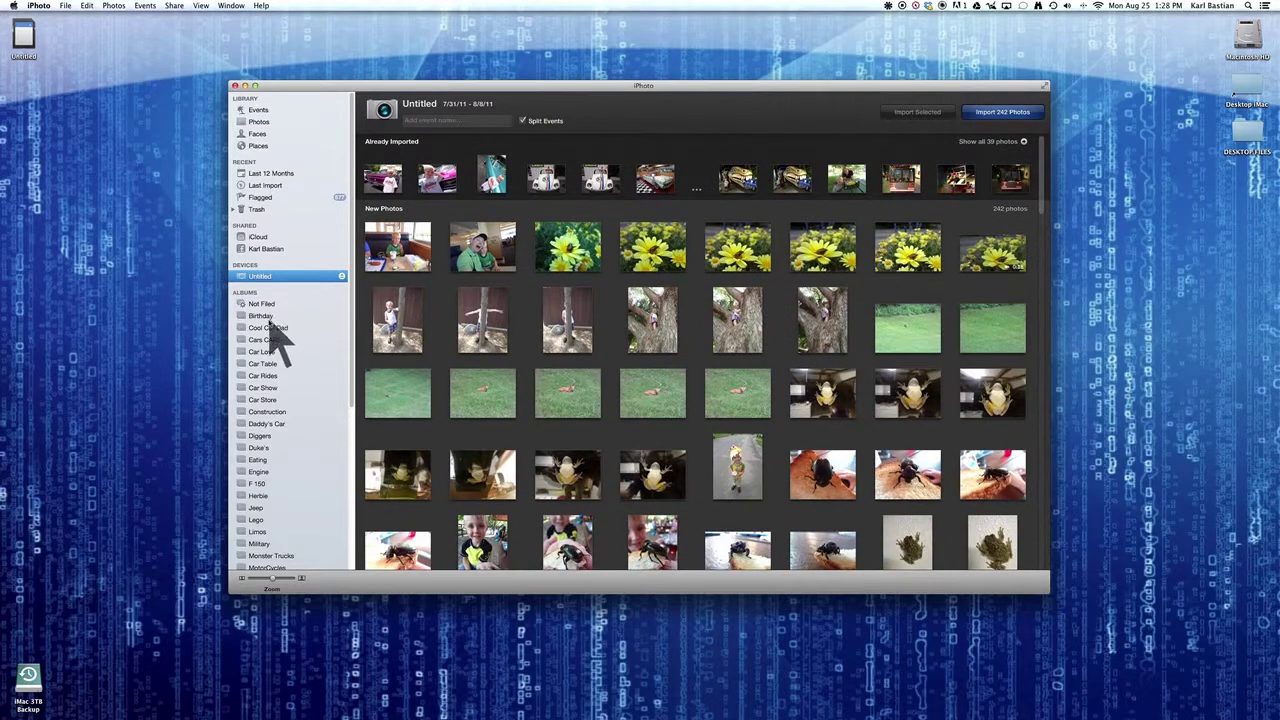
pyautogui.click(268, 316)
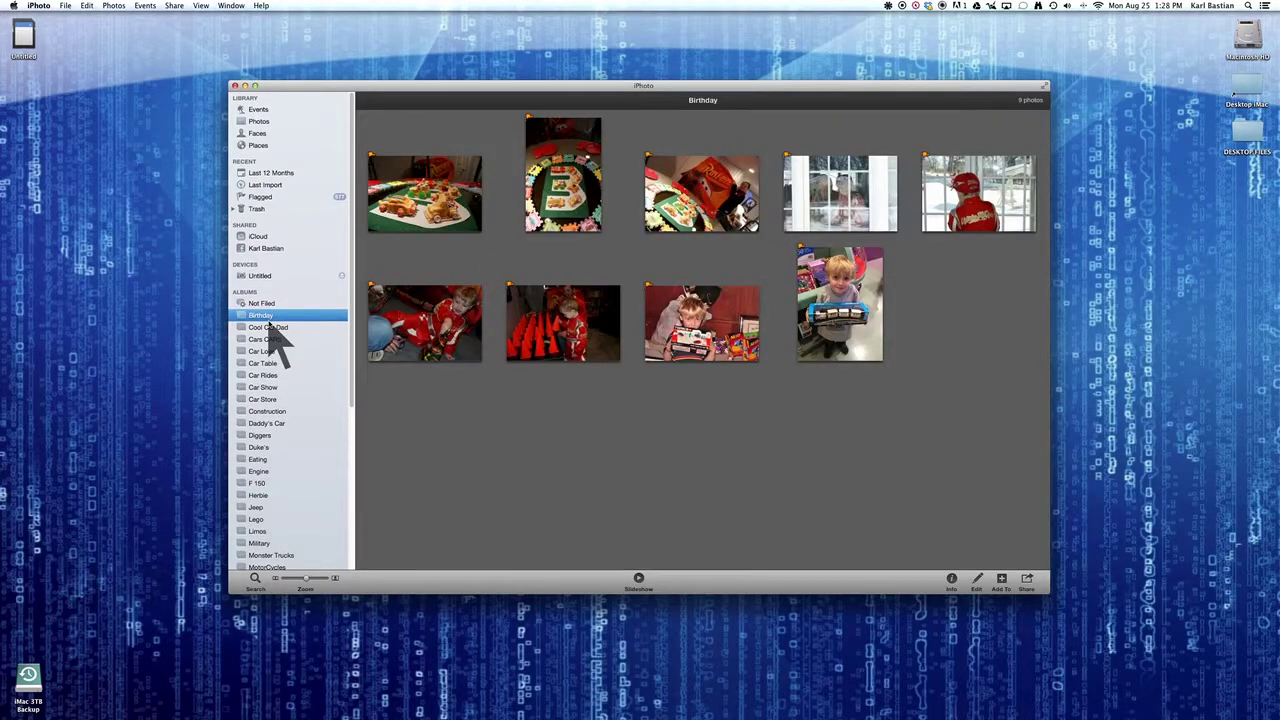
pyautogui.click(268, 327)
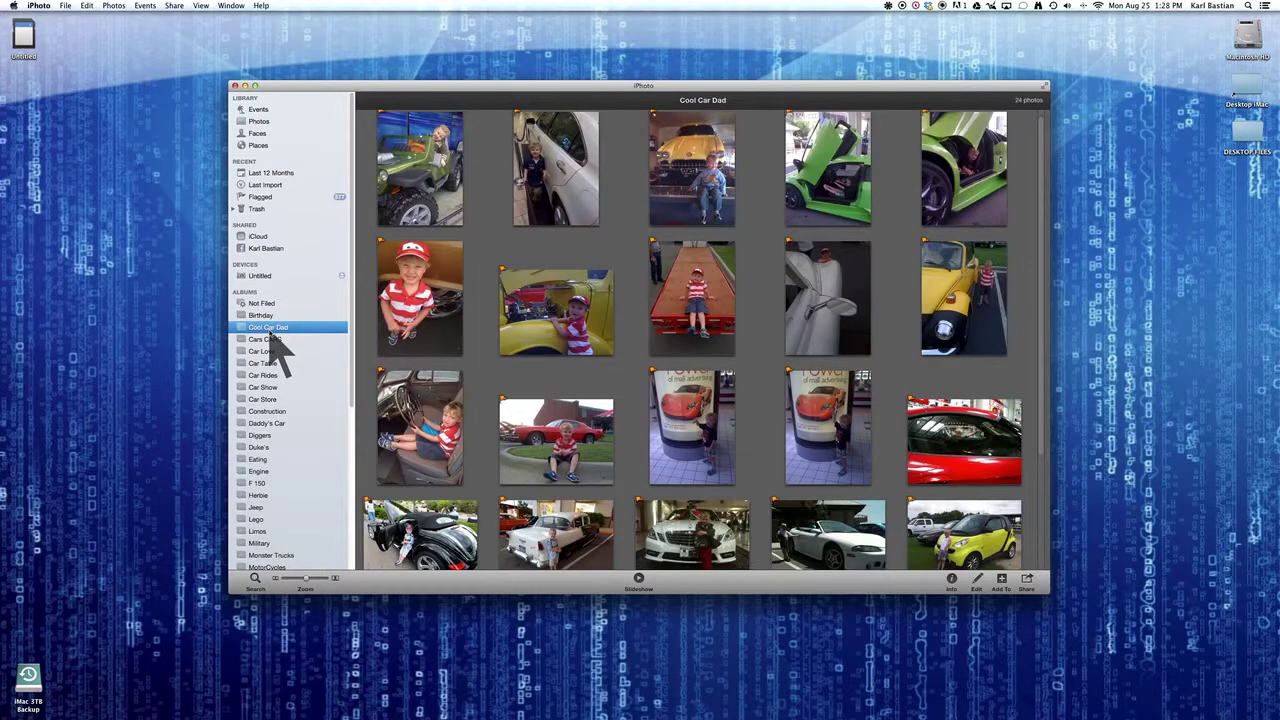
pyautogui.click(268, 341)
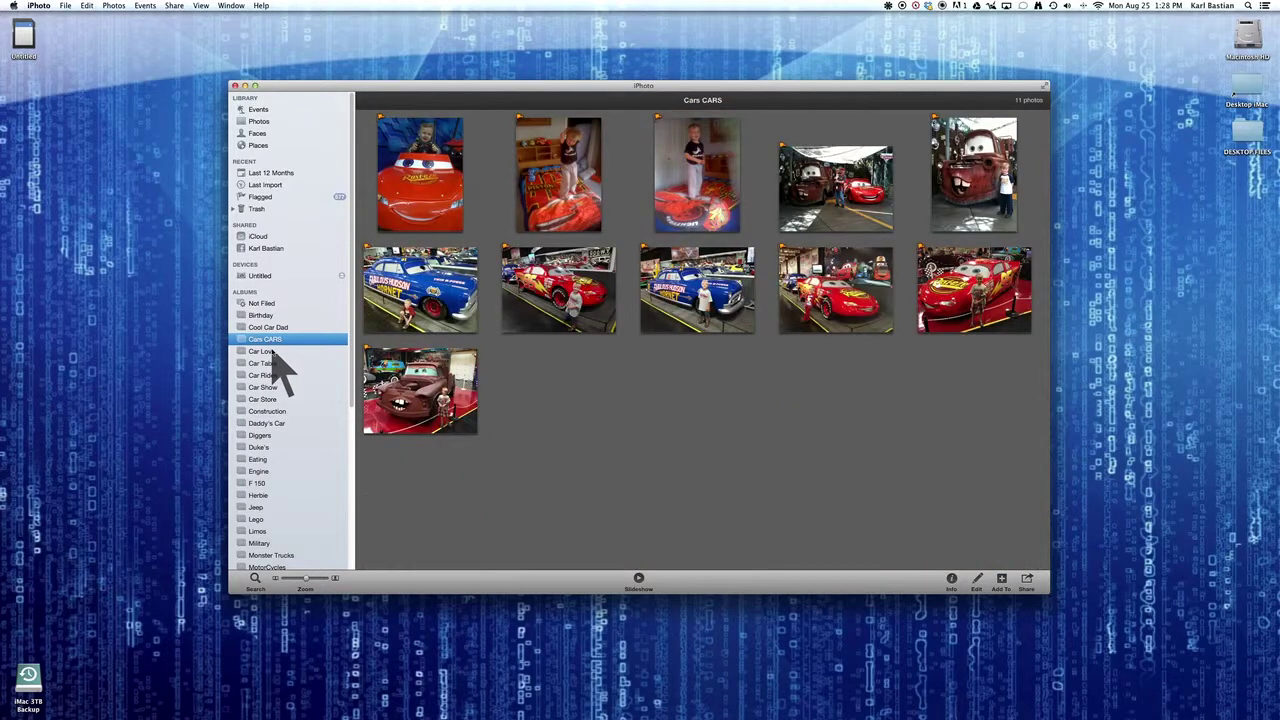
pyautogui.click(275, 353)
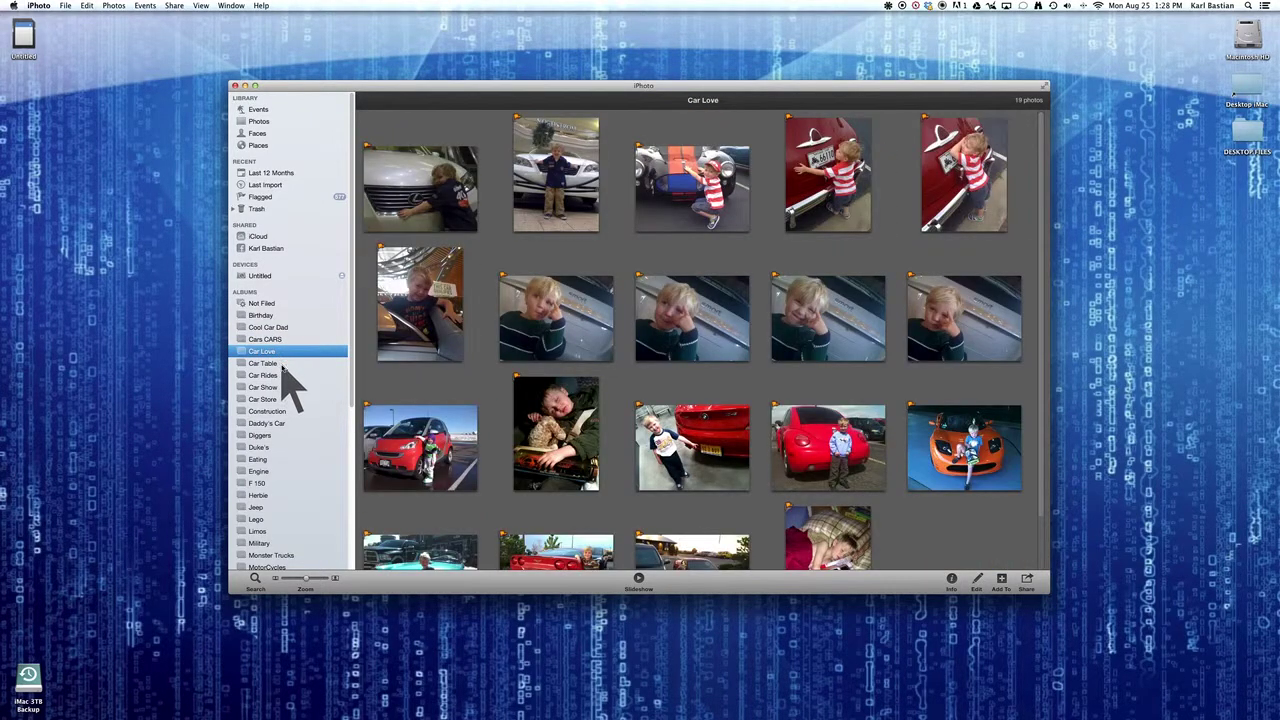
pyautogui.click(283, 365)
pyautogui.click(283, 374)
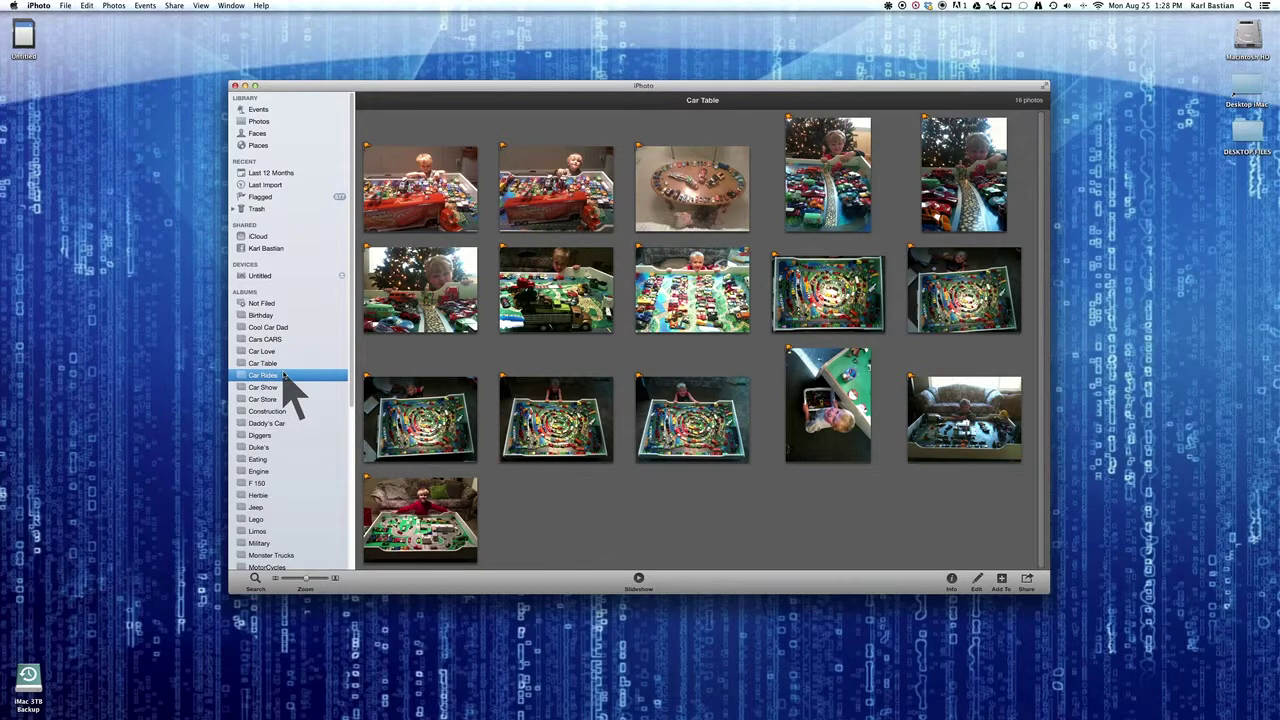
pyautogui.click(284, 387)
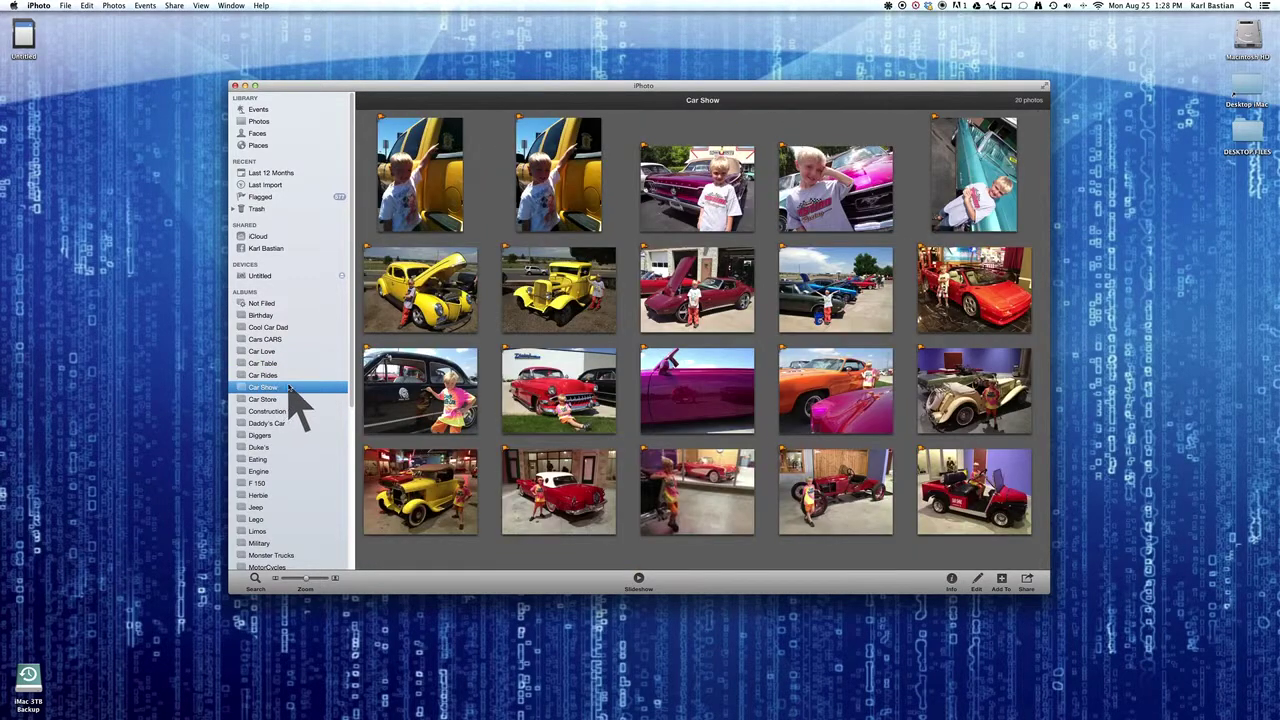
pyautogui.click(285, 399)
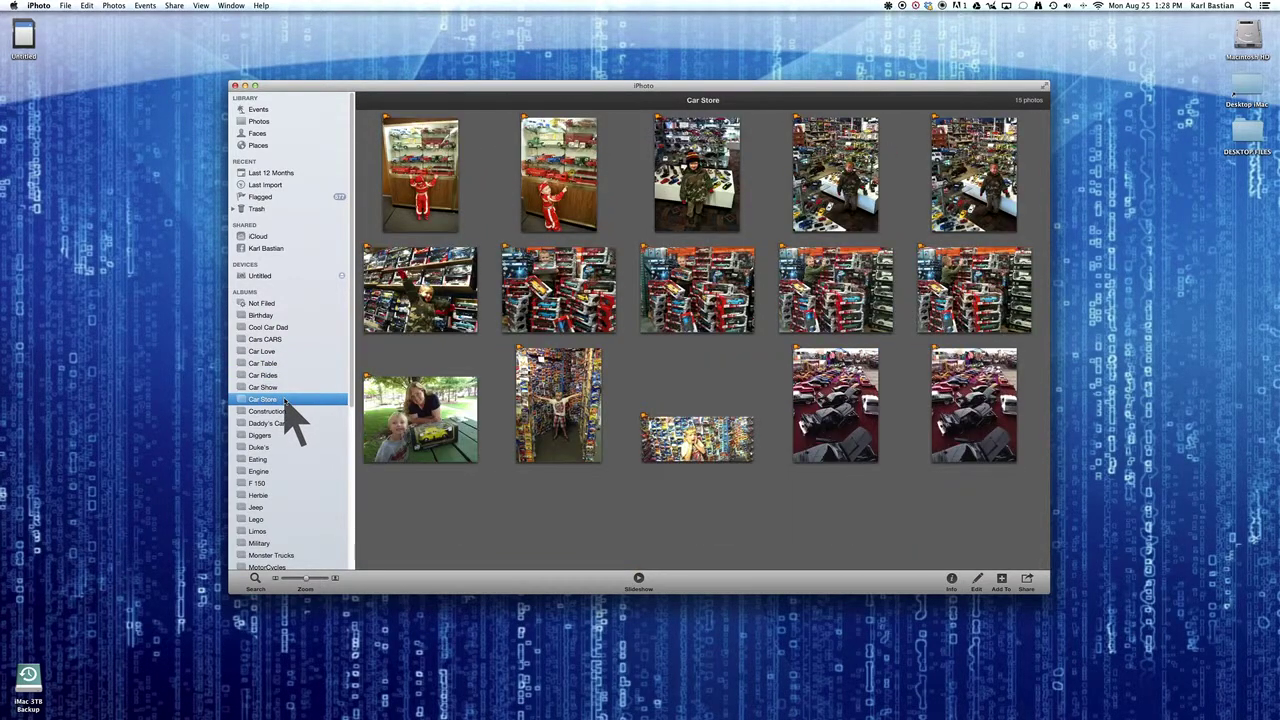
# Browse the Duke's, Limos, Sand Box and Scooby albums
pyautogui.scroll(-2, 285, 412)
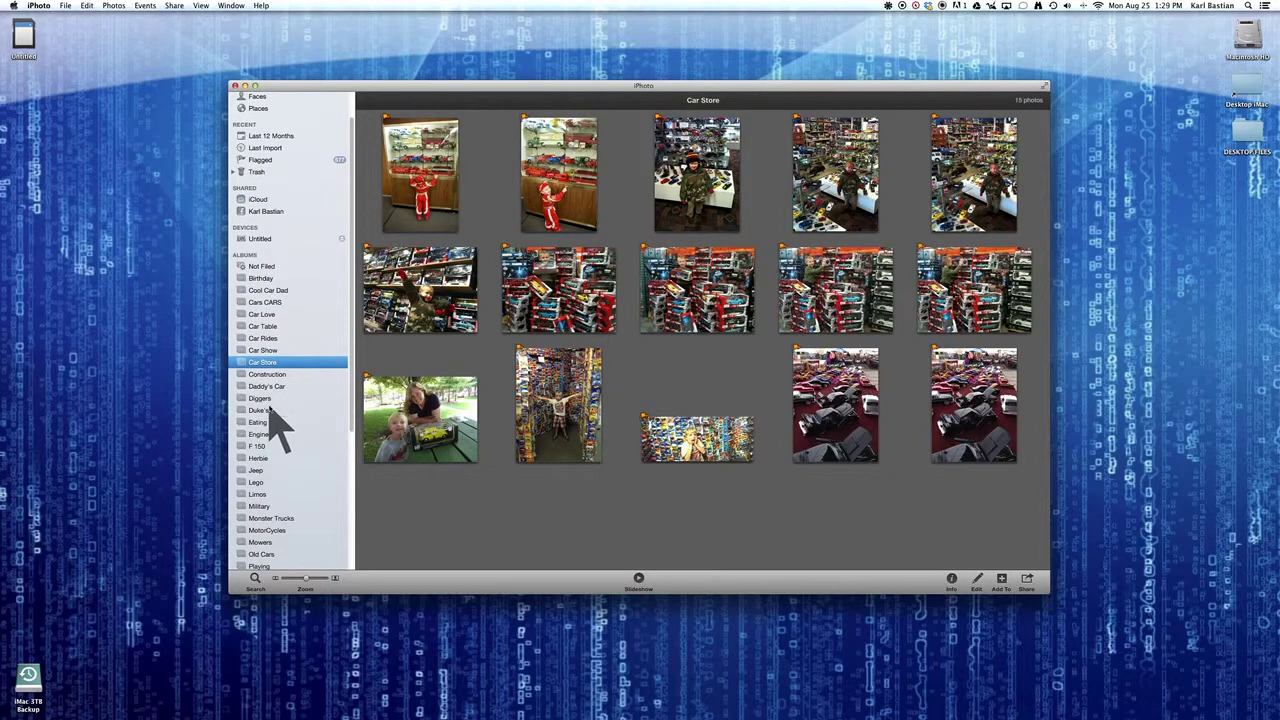
pyautogui.click(272, 408)
pyautogui.scroll(-10, 277, 418)
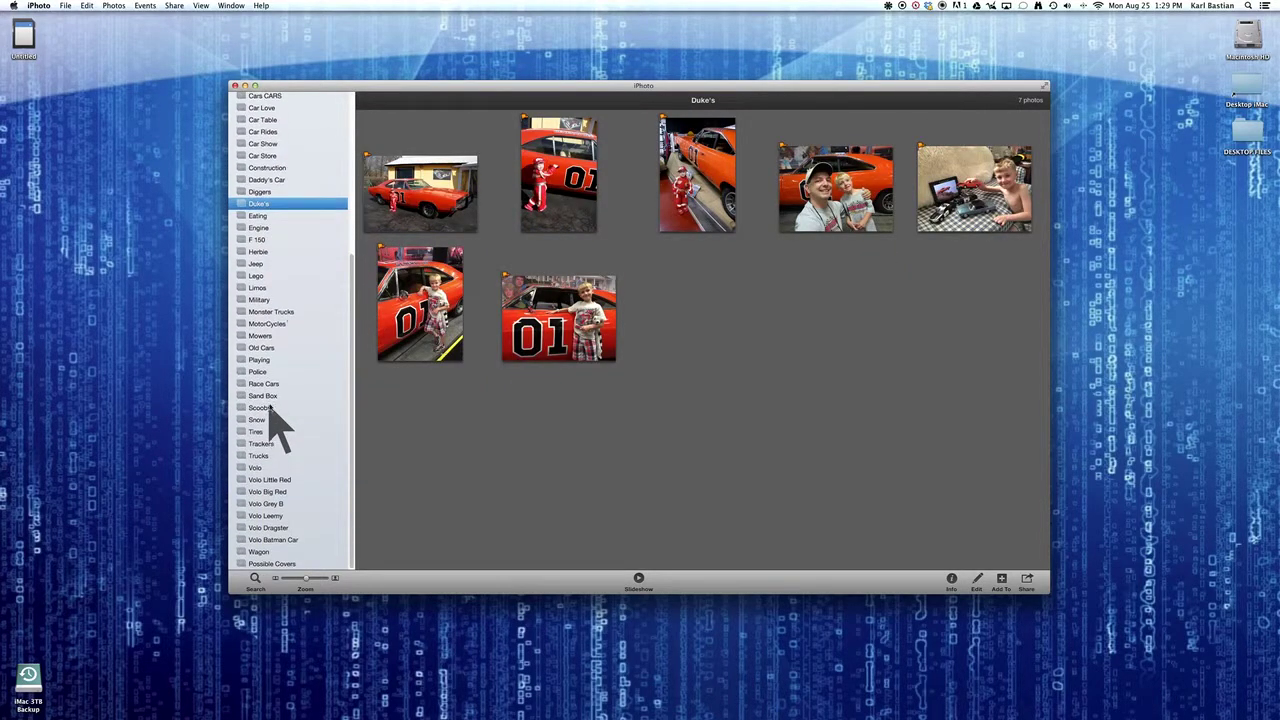
pyautogui.click(268, 288)
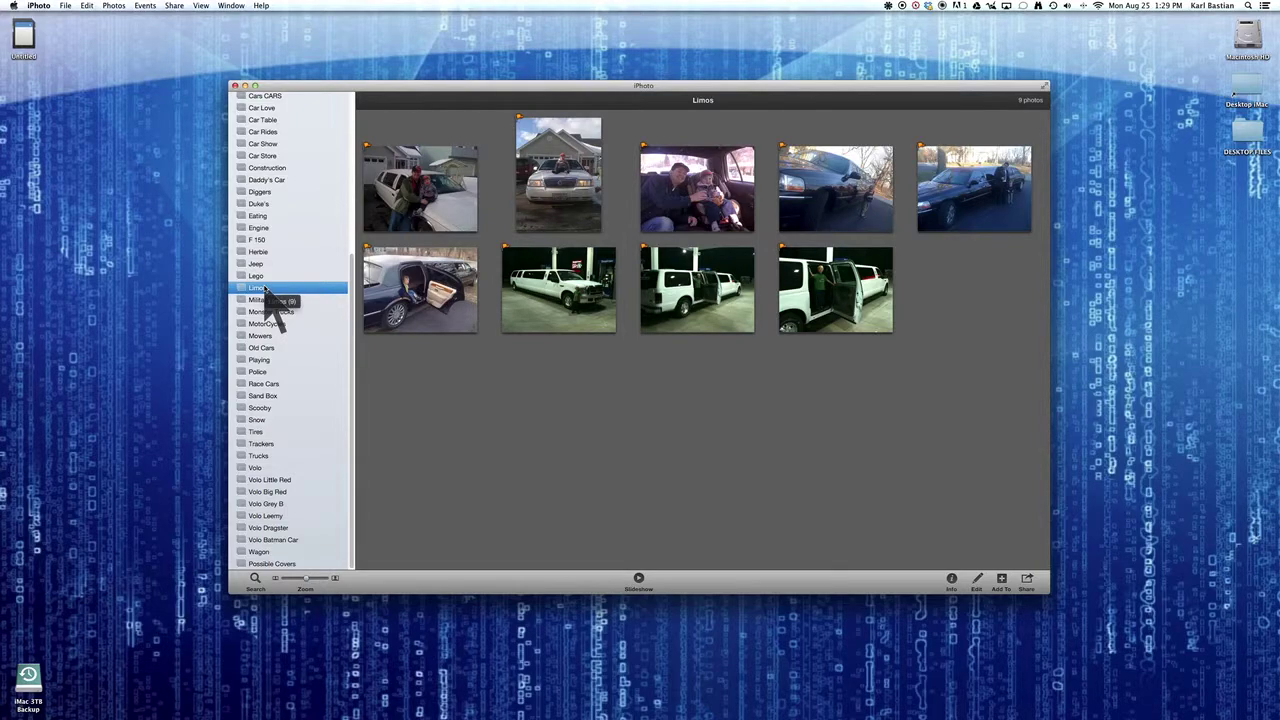
pyautogui.click(278, 396)
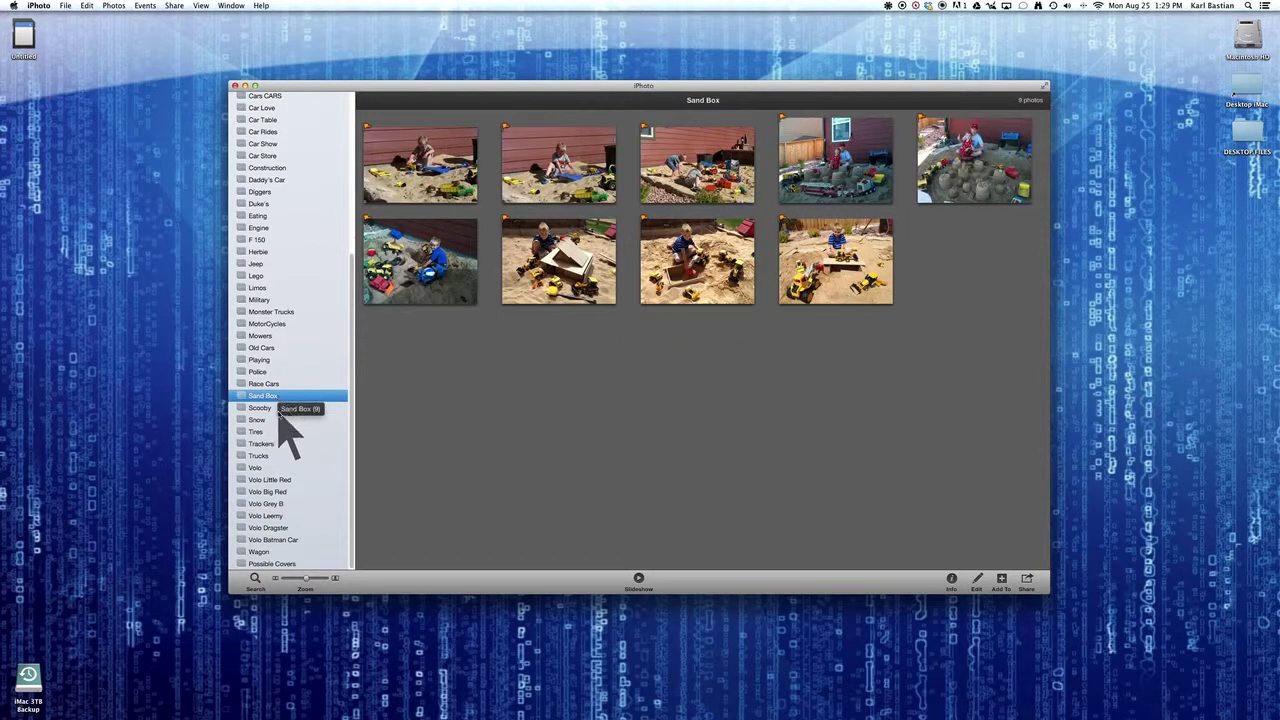
pyautogui.click(262, 408)
# Browse Volo Little Red, Volo Big Red and Volo Grey B, then return the sidebar to the top
pyautogui.scroll(-2, 305, 440)
pyautogui.click(295, 479)
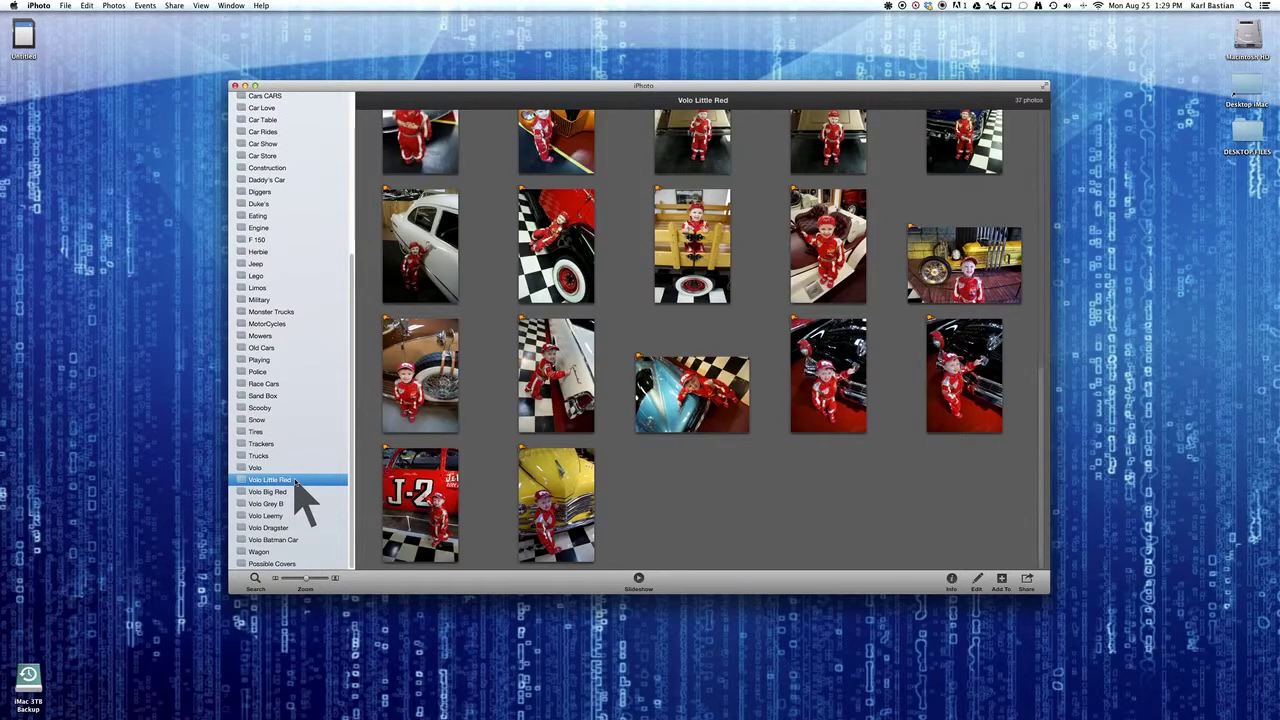
pyautogui.click(282, 492)
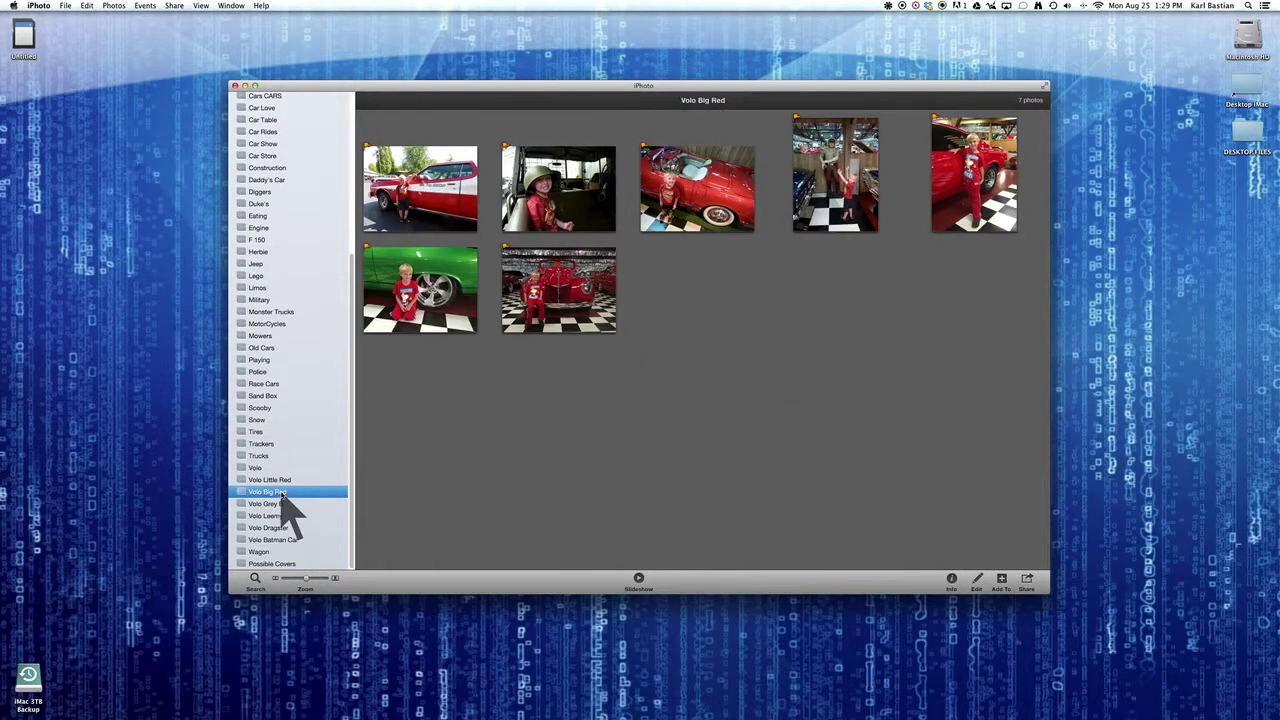
pyautogui.click(288, 505)
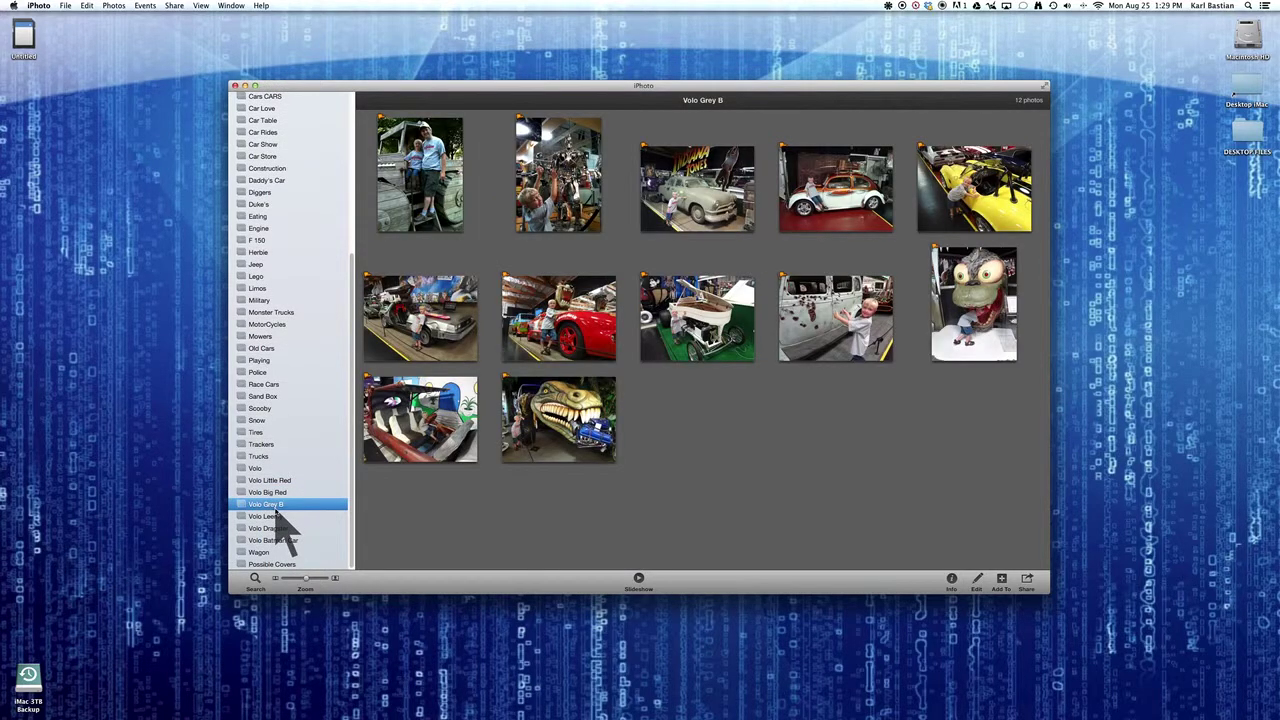
pyautogui.scroll(10, 300, 406)
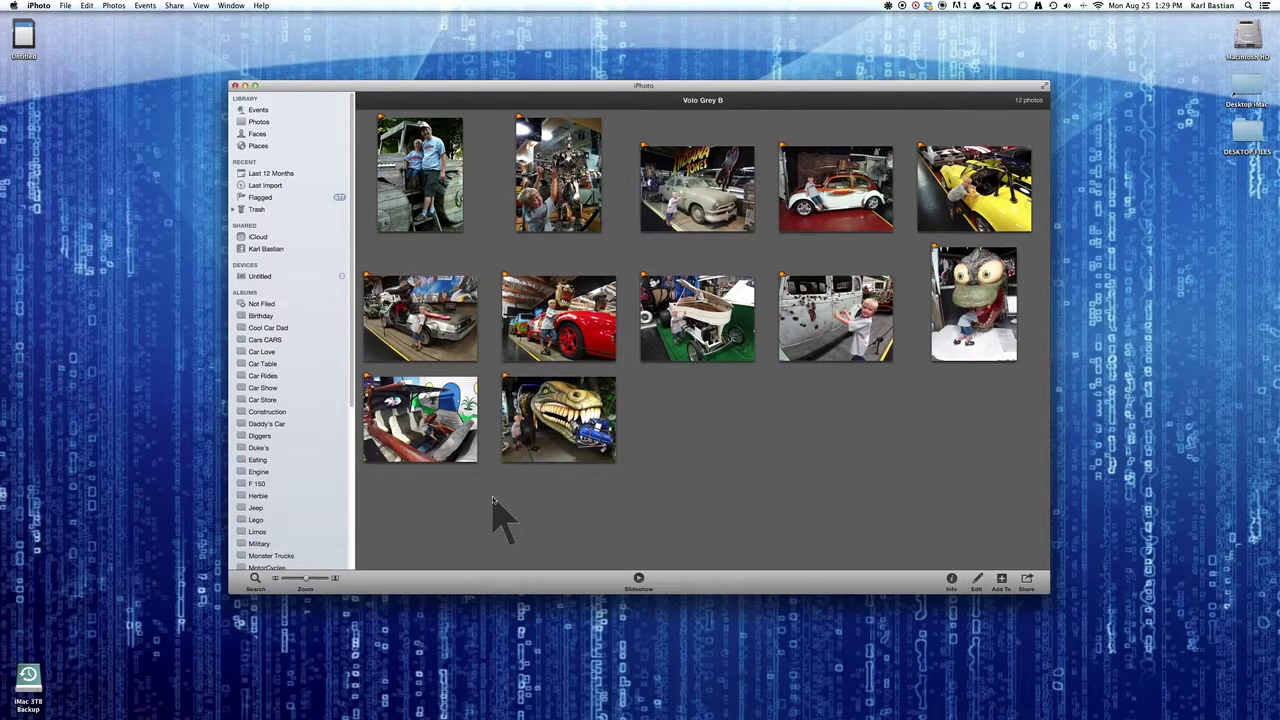
pyautogui.press('super+q')
pyautogui.moveTo(714, 700)
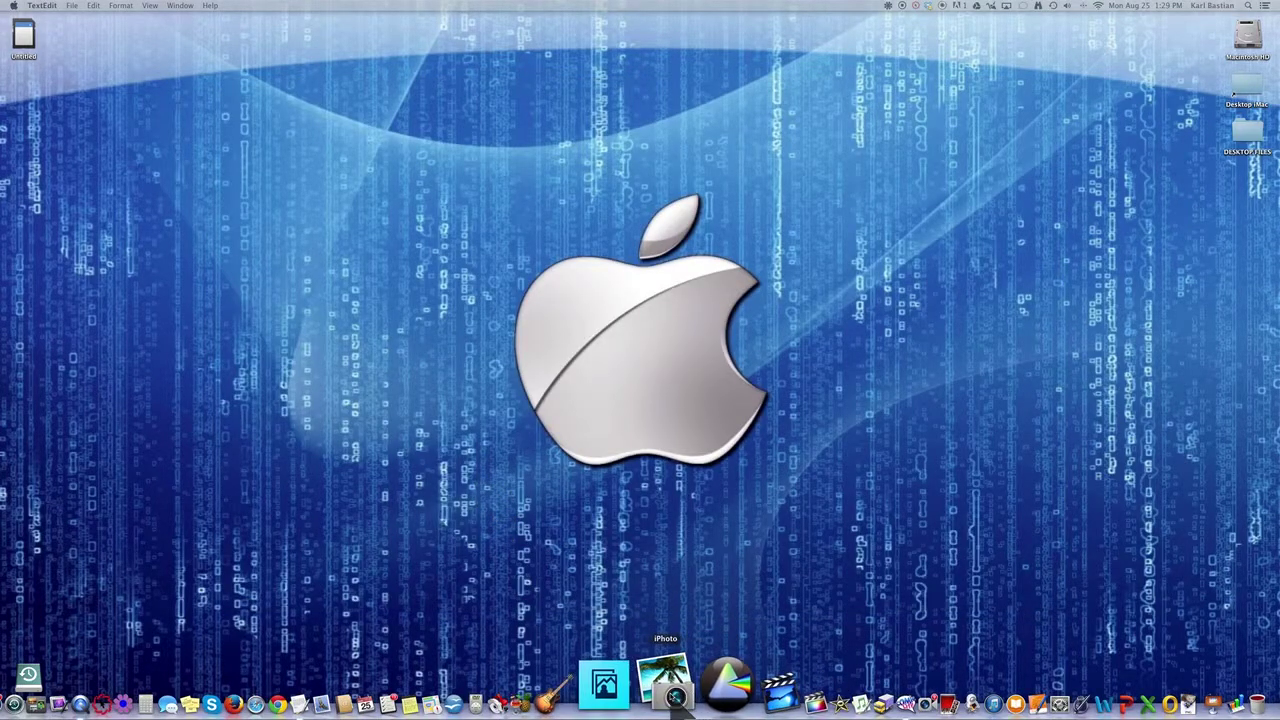
pyautogui.keyDown('alt'); pyautogui.click(676, 698); pyautogui.keyUp('alt')
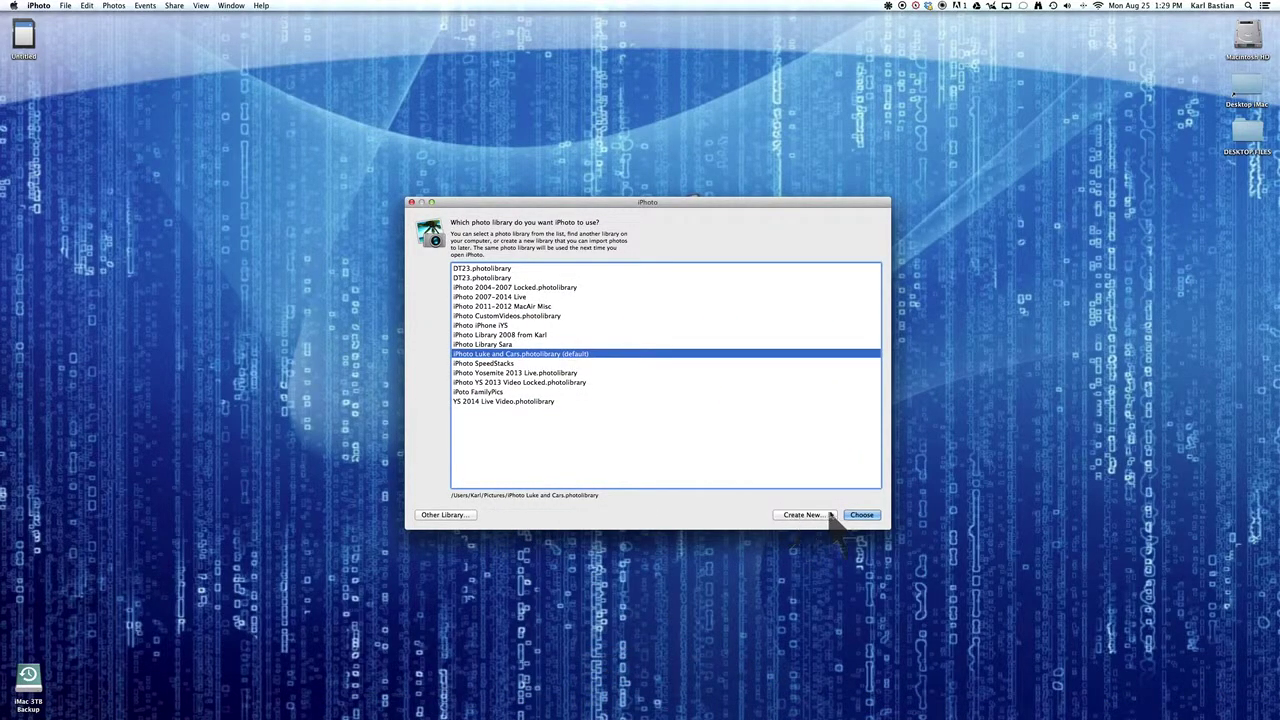
pyautogui.click(411, 202)
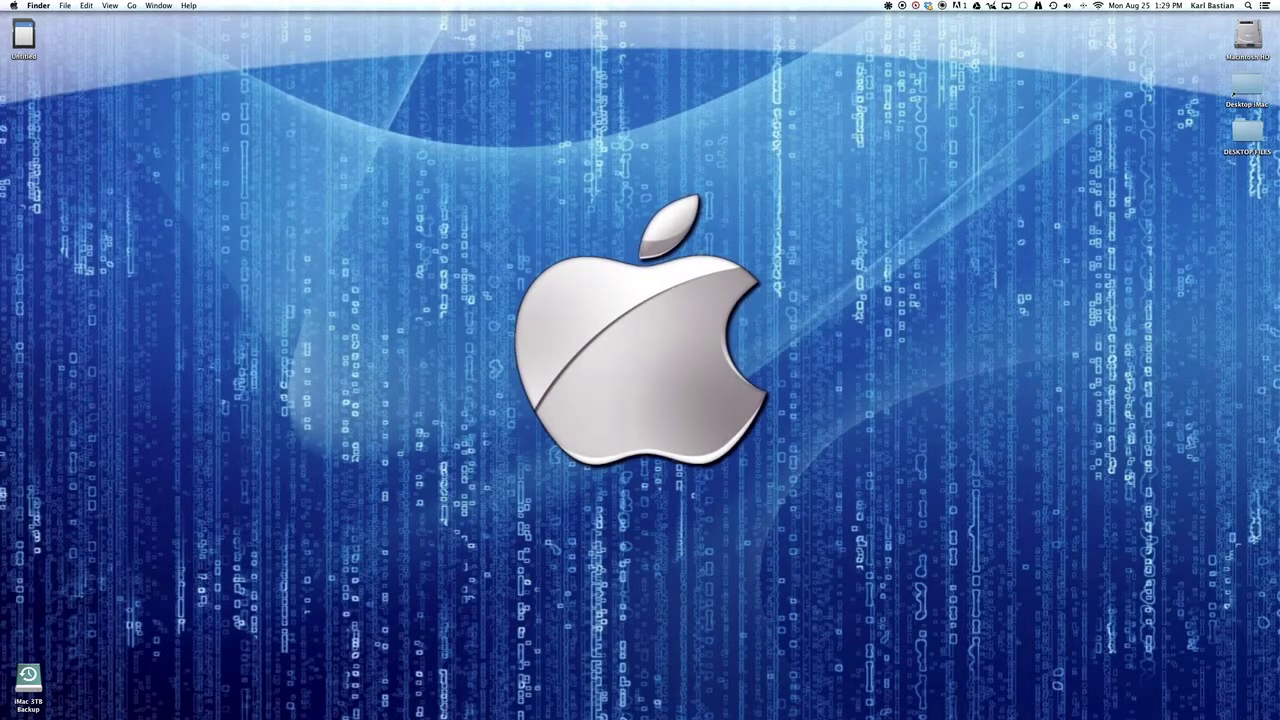
pyautogui.moveTo(650, 715)
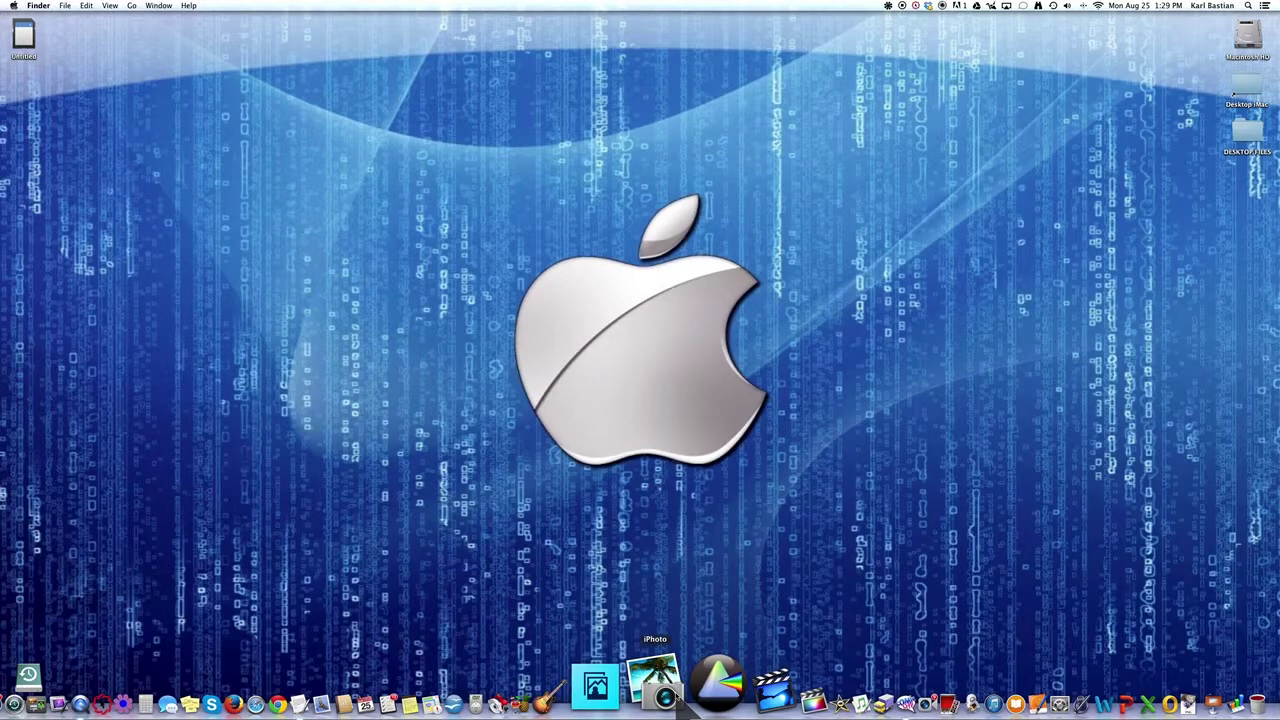
pyautogui.click(655, 685)
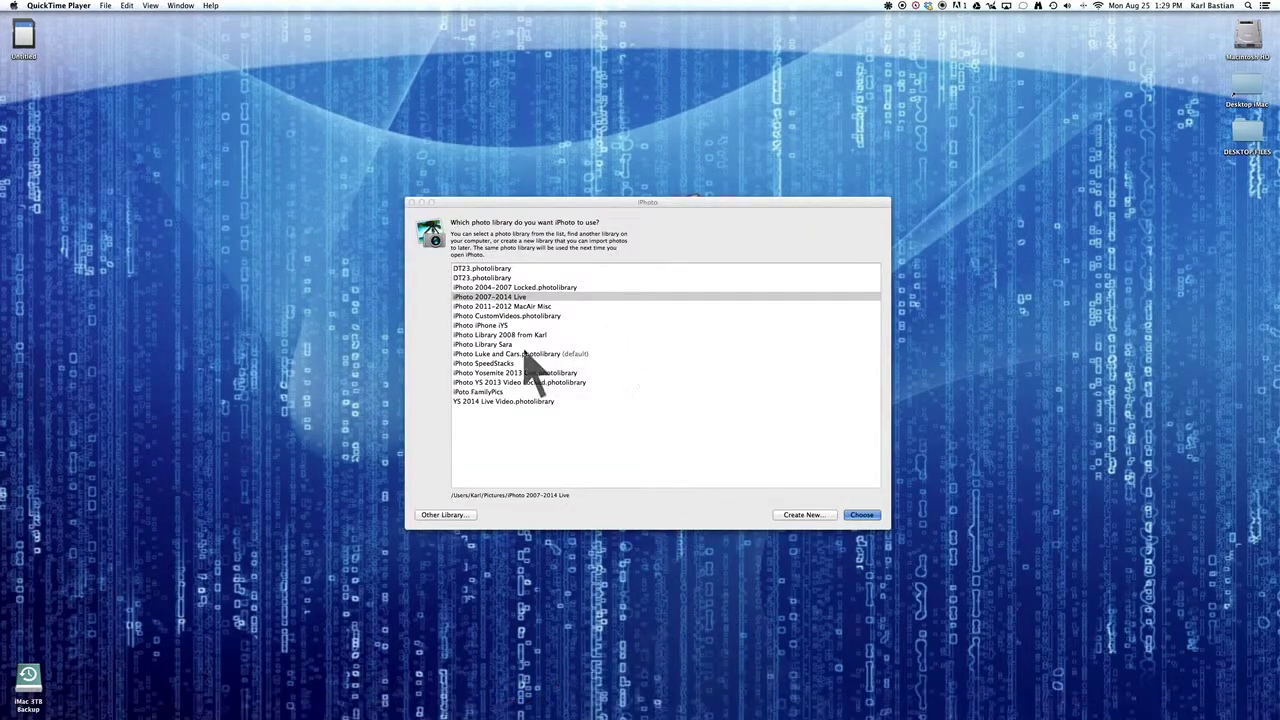
pyautogui.click(522, 353)
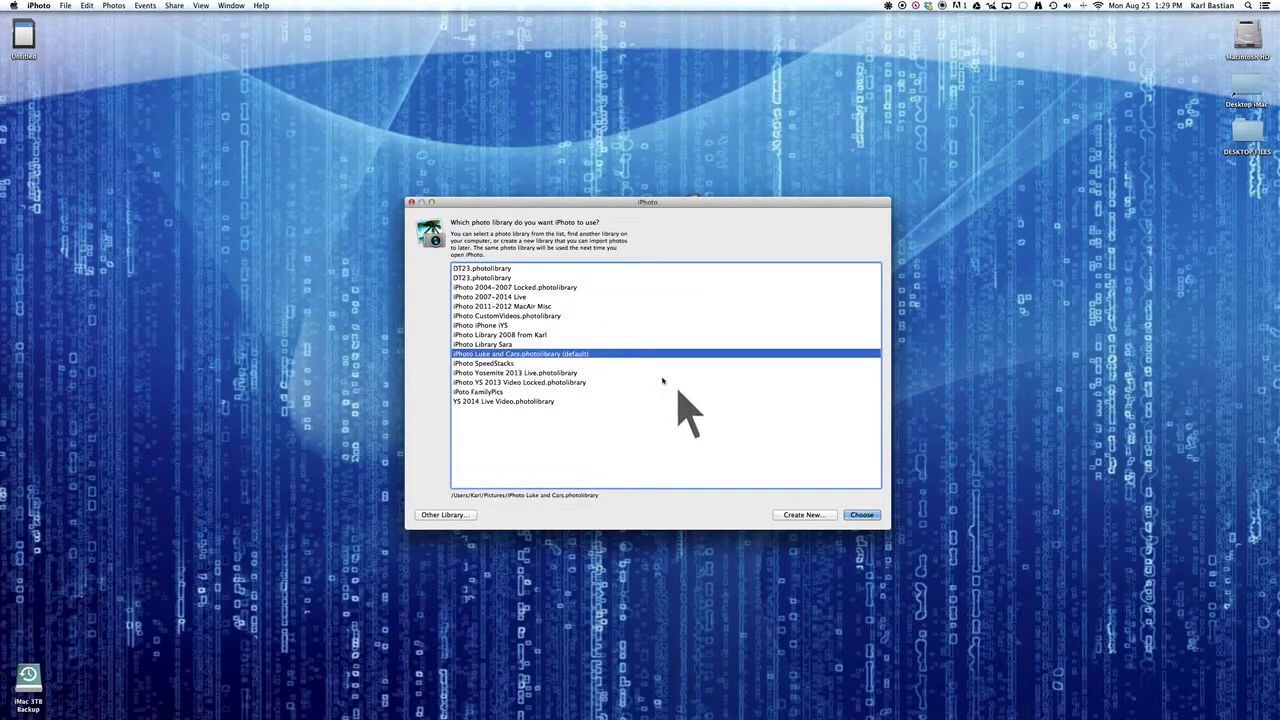
pyautogui.press('super+q')
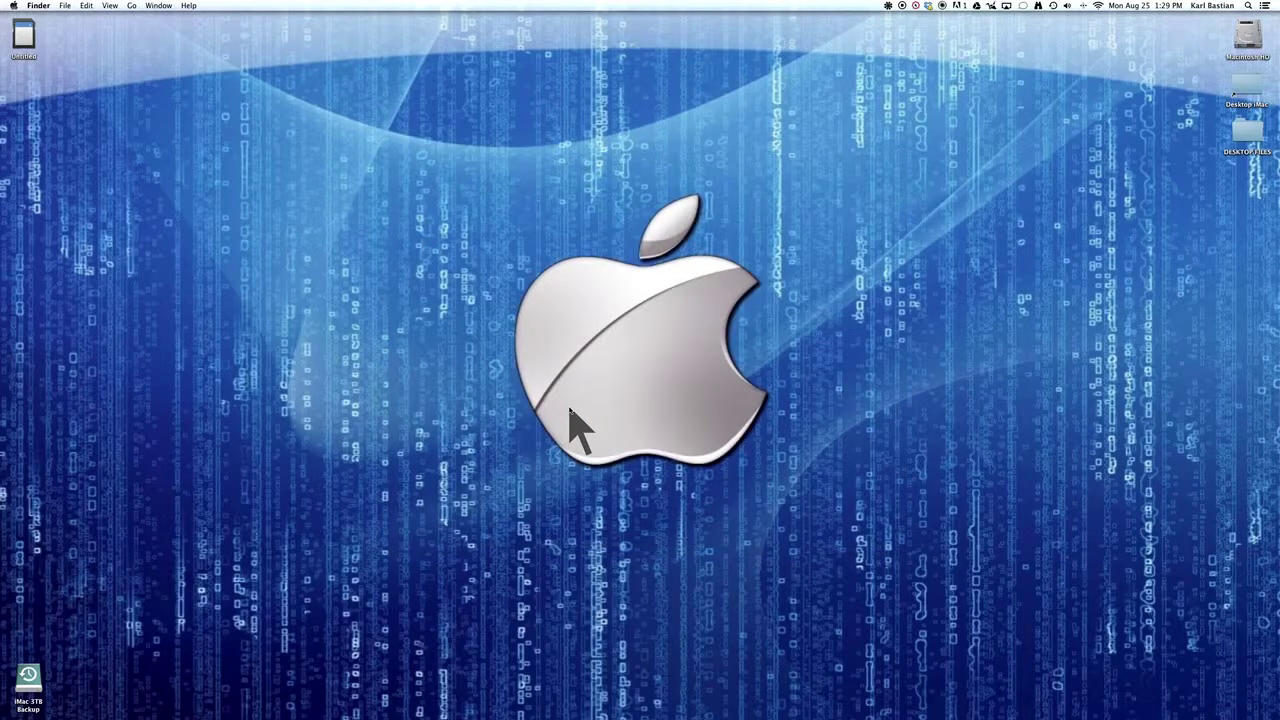
pyautogui.moveTo(525, 705)
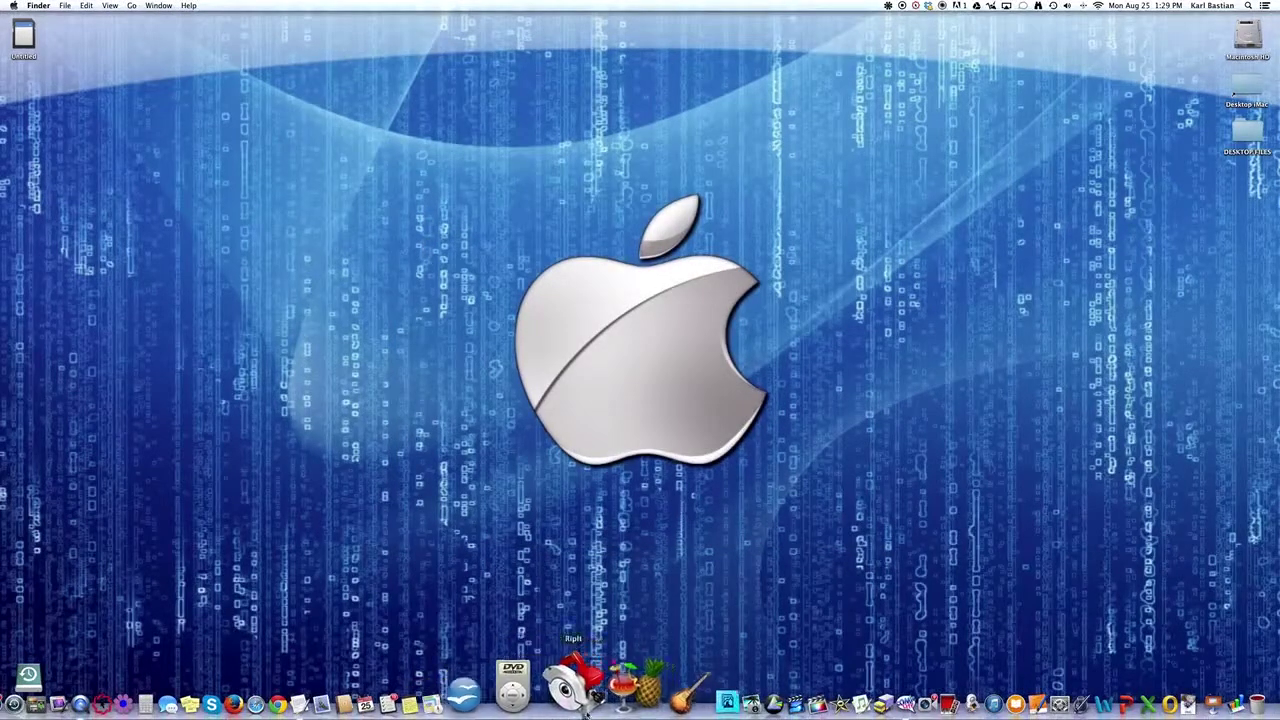
pyautogui.click(672, 700)
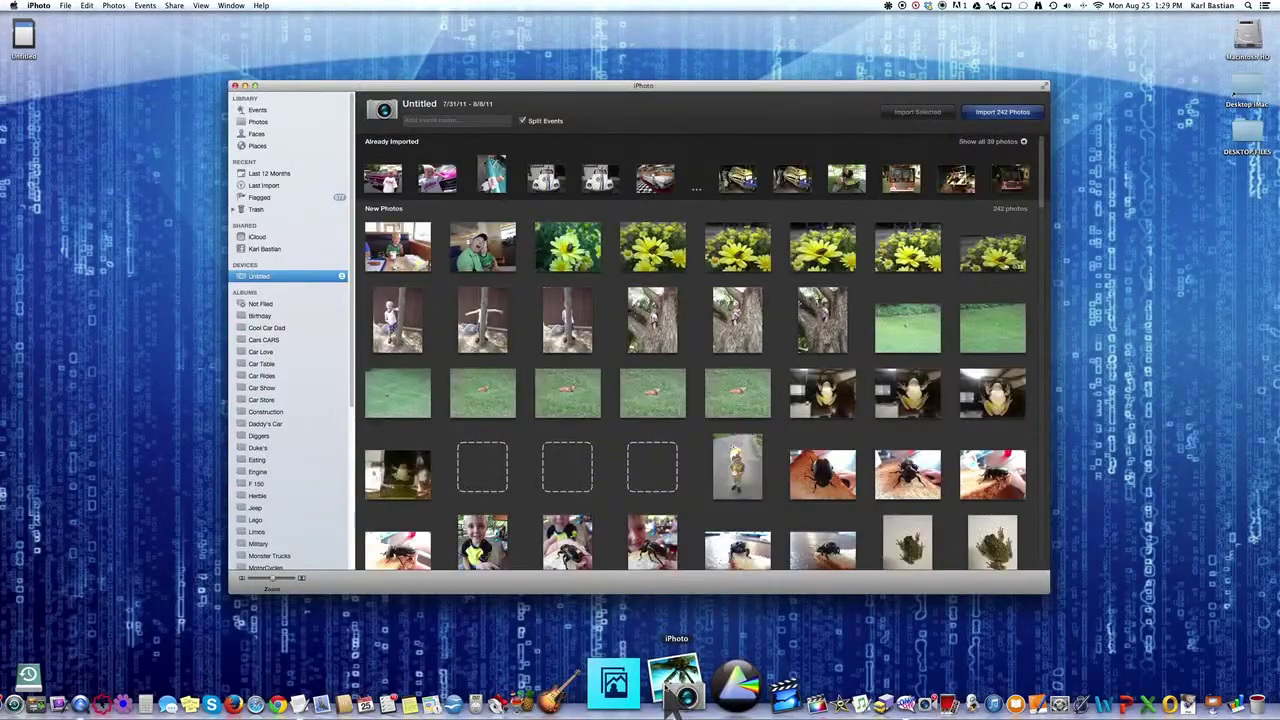
pyautogui.click(280, 544)
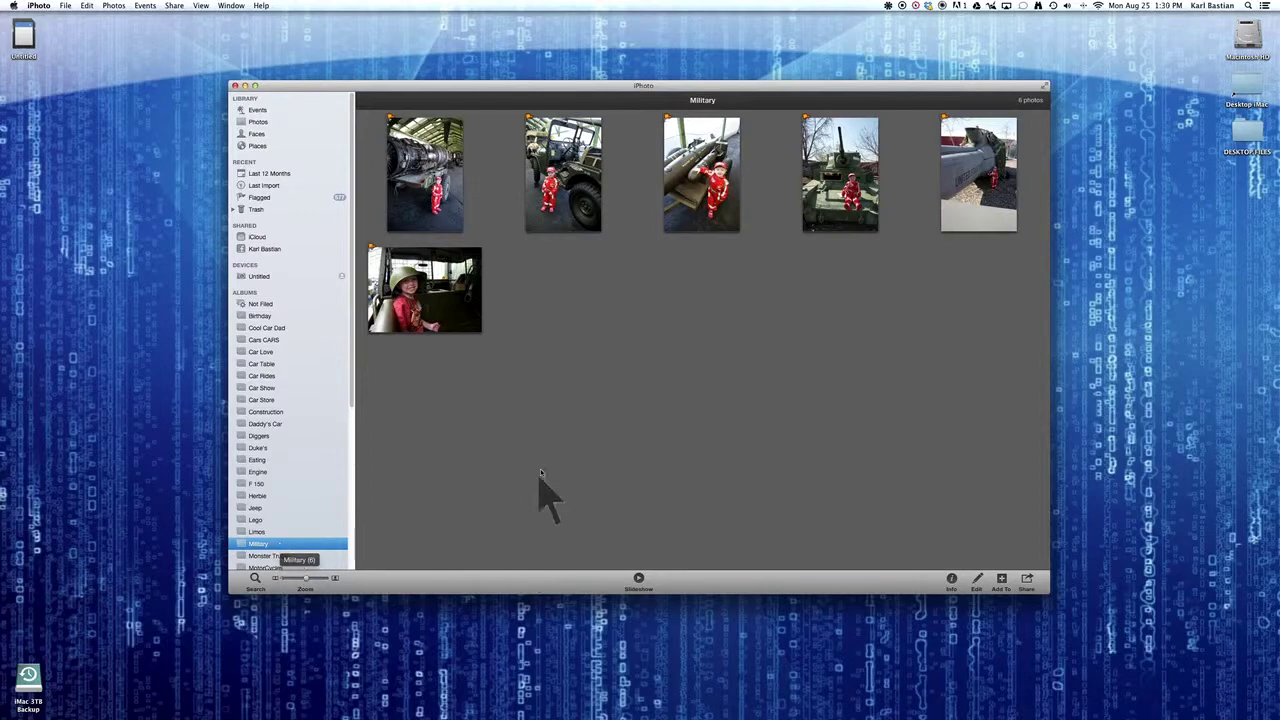
pyautogui.click(302, 388)
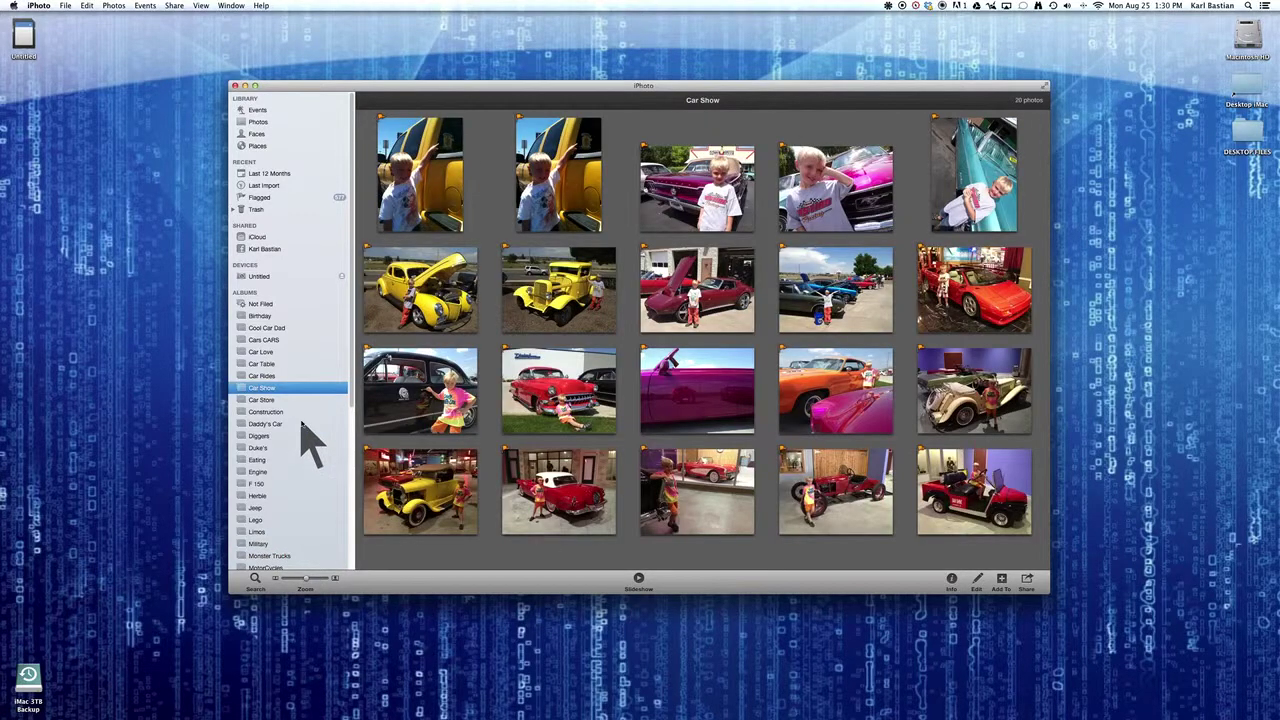
pyautogui.click(302, 424)
pyautogui.click(301, 448)
# Quit iPhoto and relaunch it with the iPhoto 2007–2014 Live library from the library chooser
pyautogui.press('super+q')
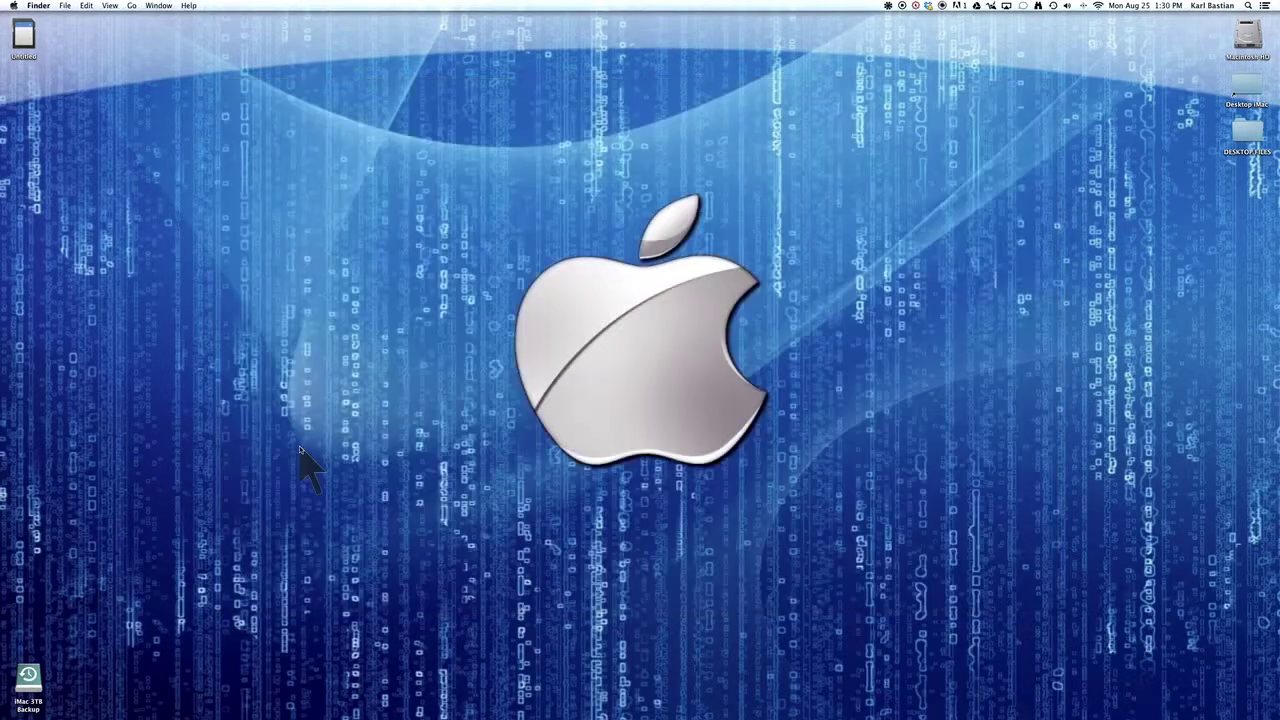
pyautogui.moveTo(710, 715)
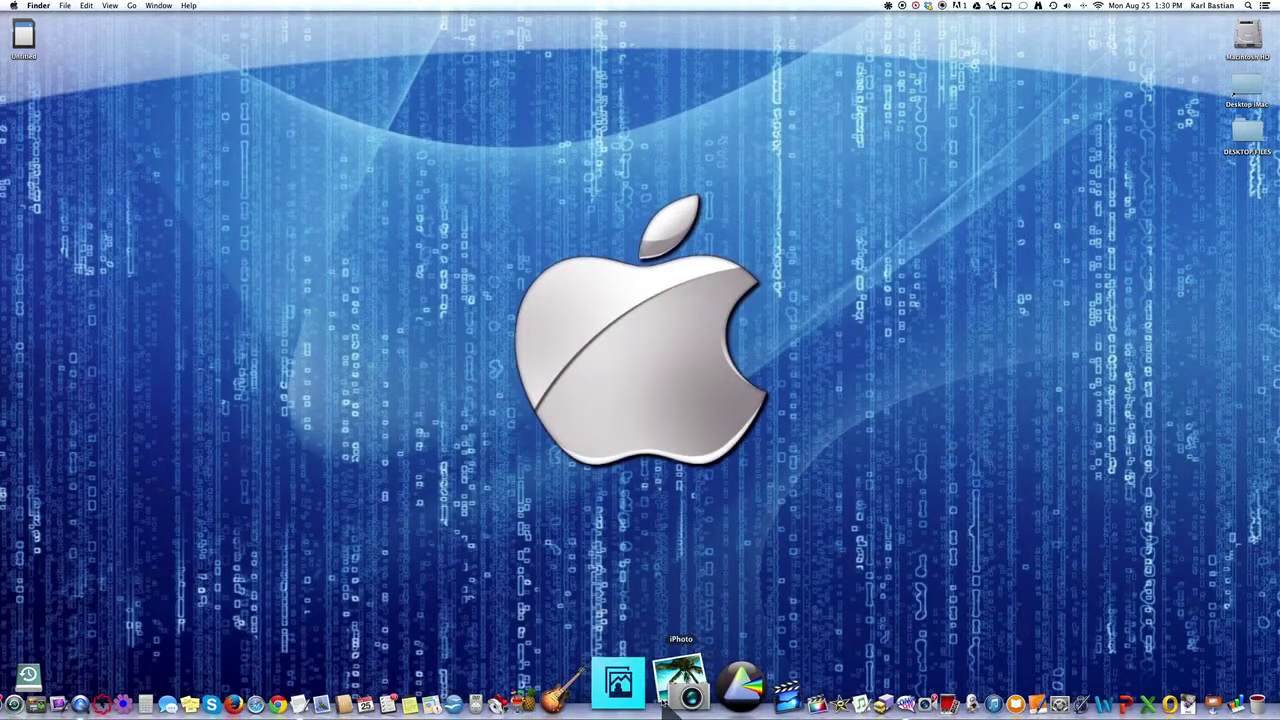
pyautogui.keyDown('alt'); pyautogui.click(676, 697); pyautogui.keyUp('alt')
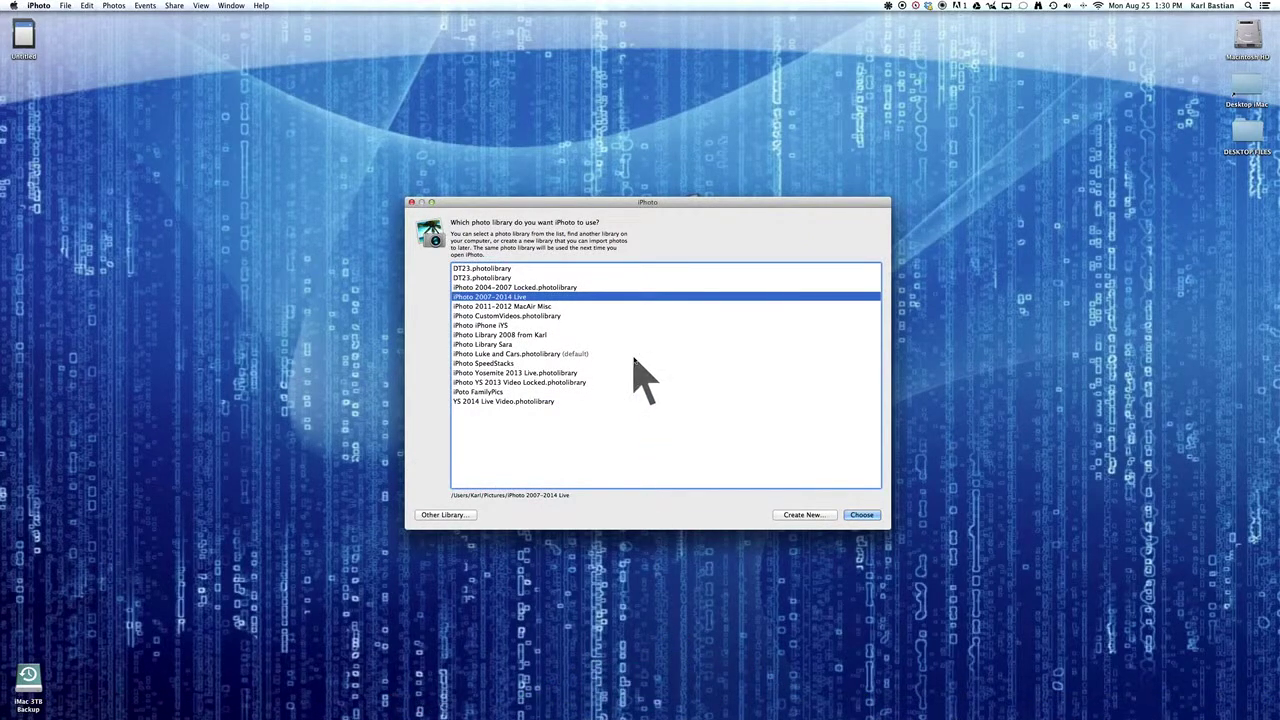
pyautogui.click(495, 288)
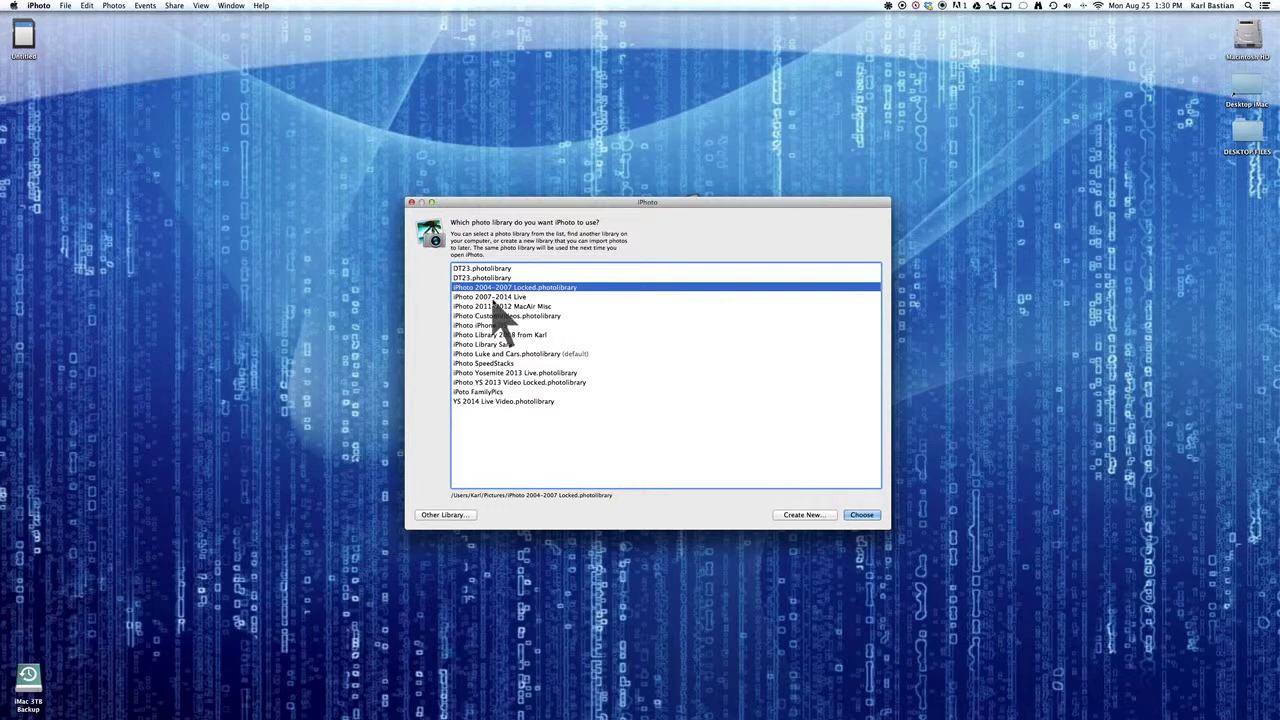
pyautogui.click(494, 298)
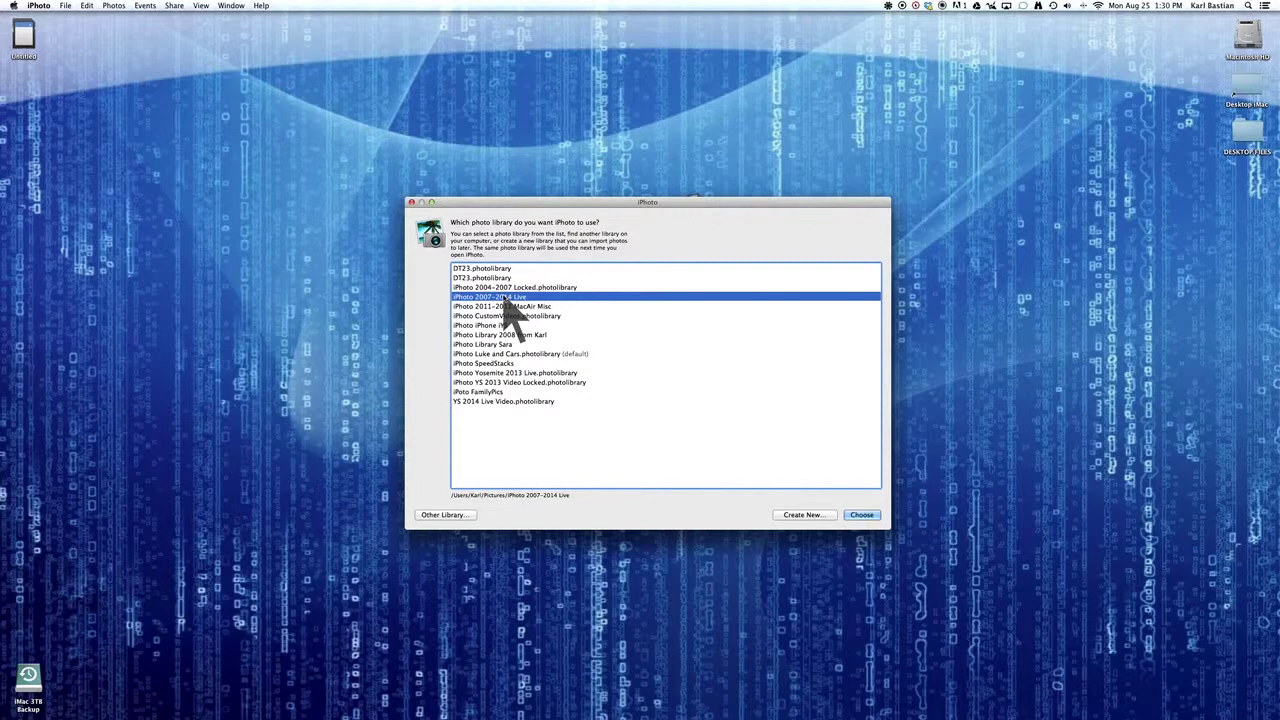
pyautogui.click(862, 515)
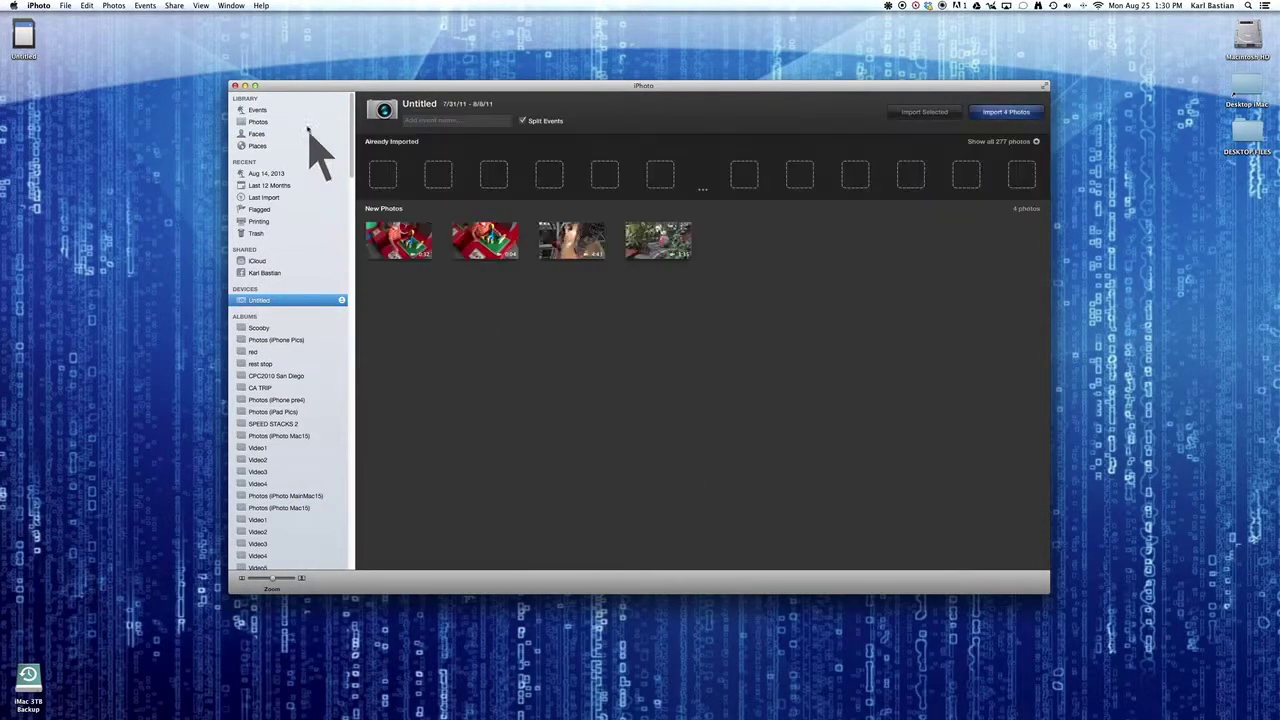
# Eject the Untitled device, look through the August–October 2013 events, then switch to Faces
pyautogui.click(341, 301)
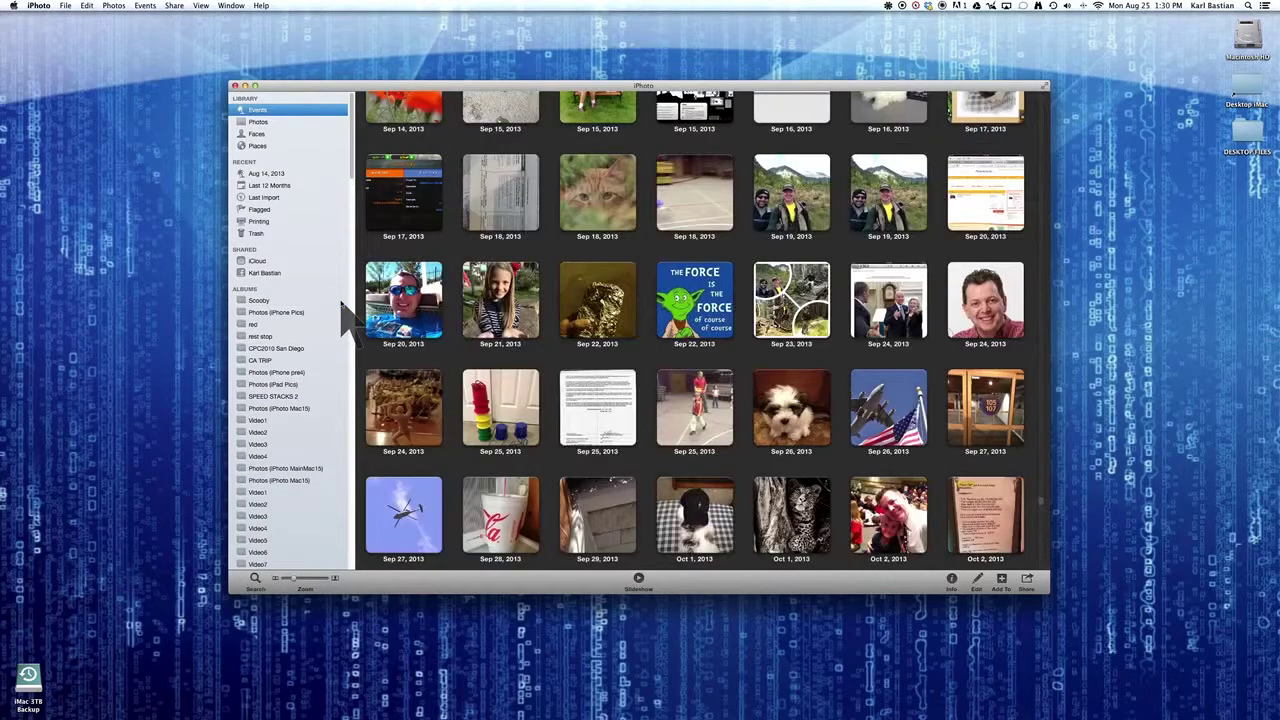
pyautogui.scroll(5, 523, 228)
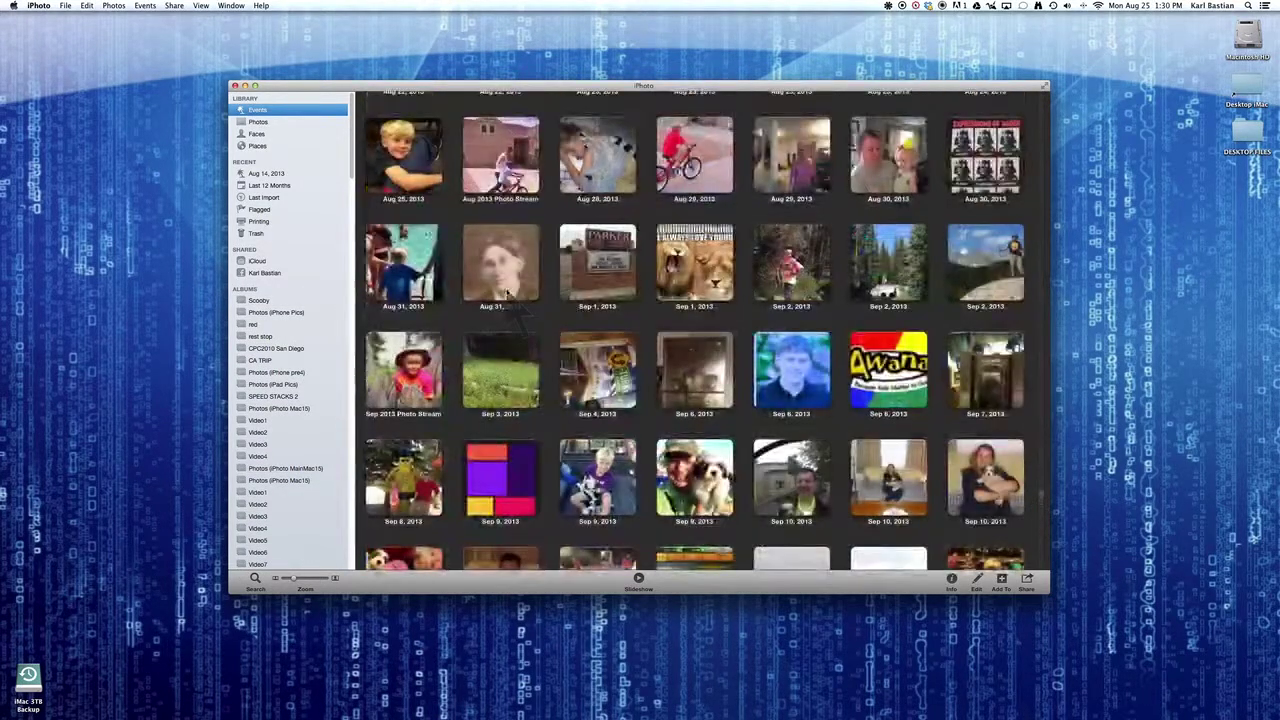
pyautogui.scroll(-5, 520, 170)
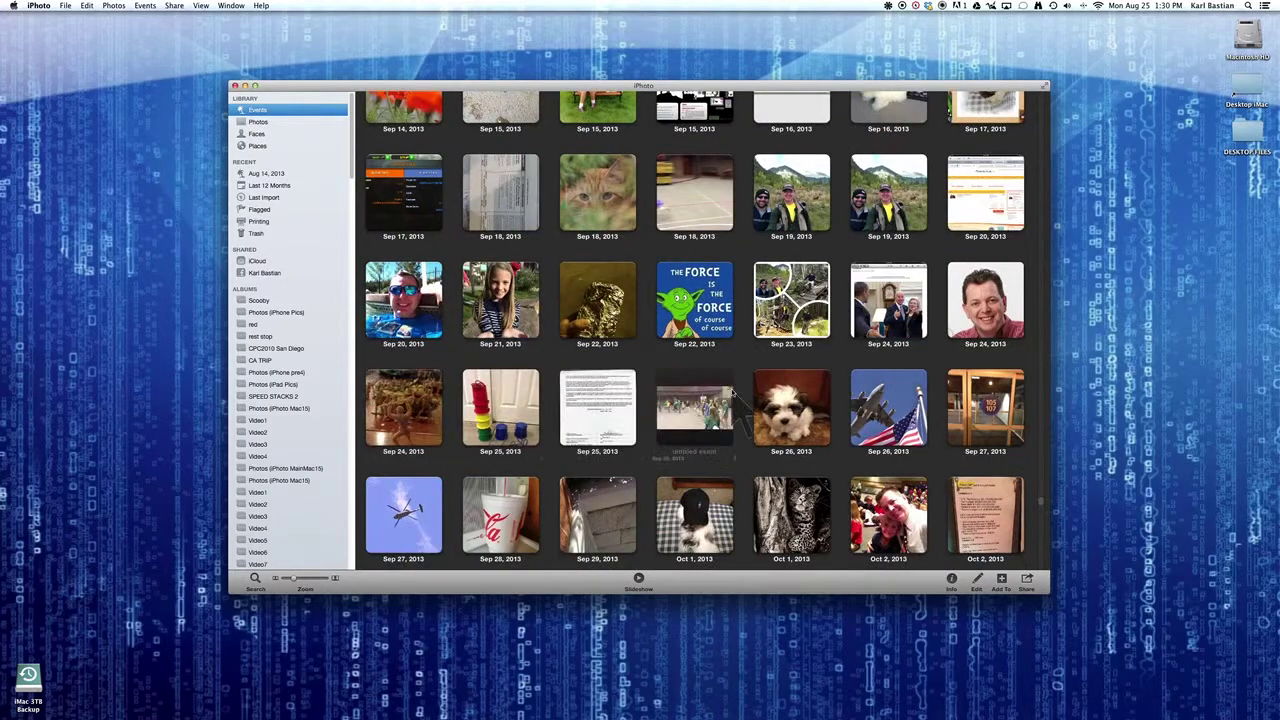
pyautogui.scroll(-3, 745, 418)
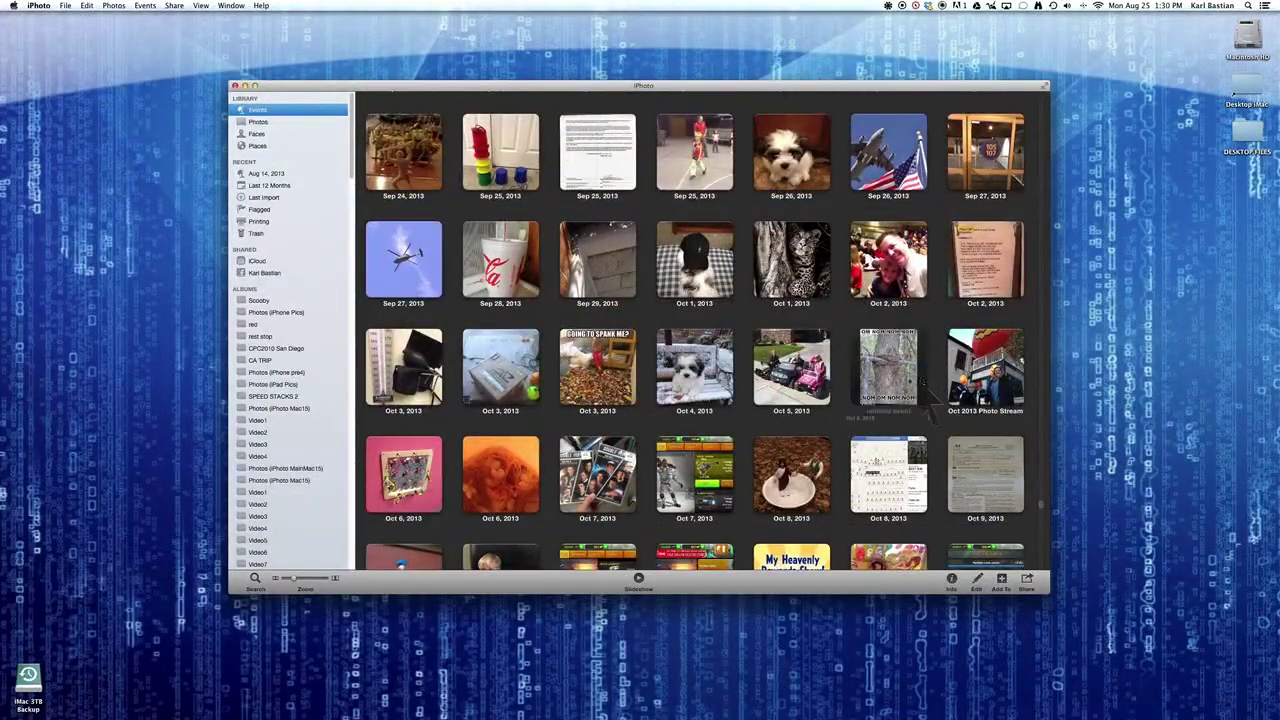
pyautogui.scroll(5, 505, 365)
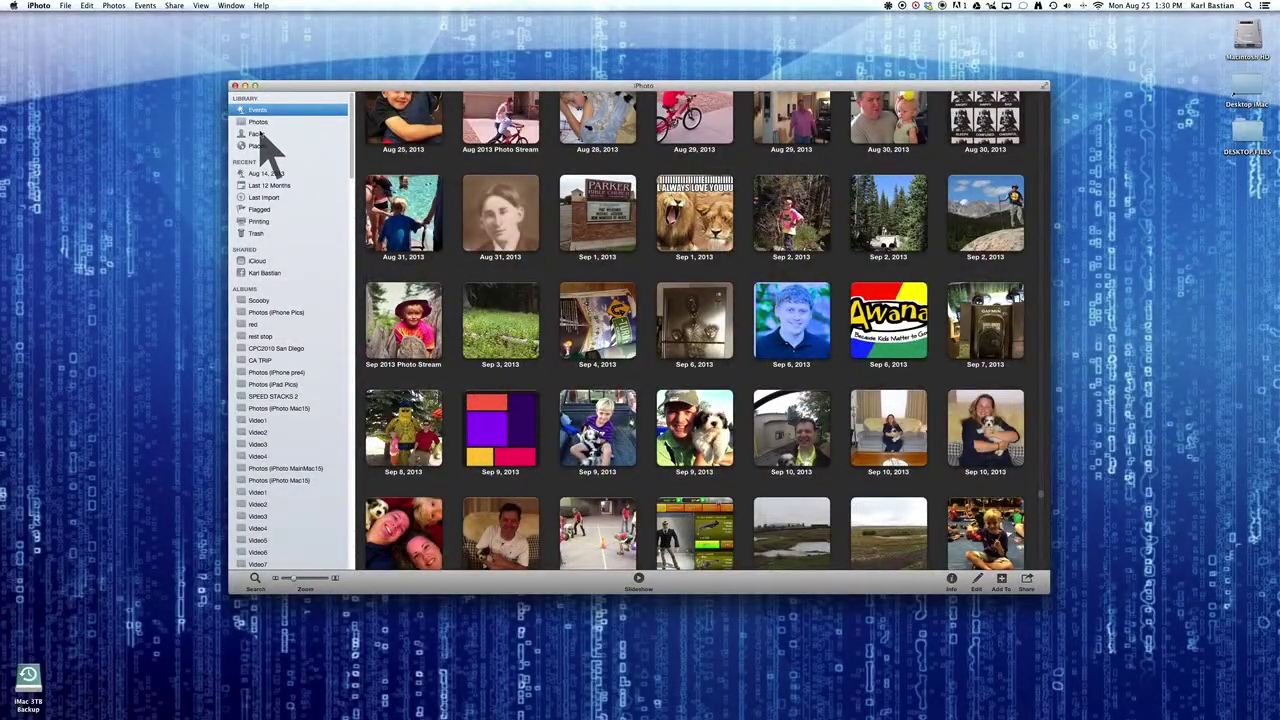
pyautogui.click(258, 134)
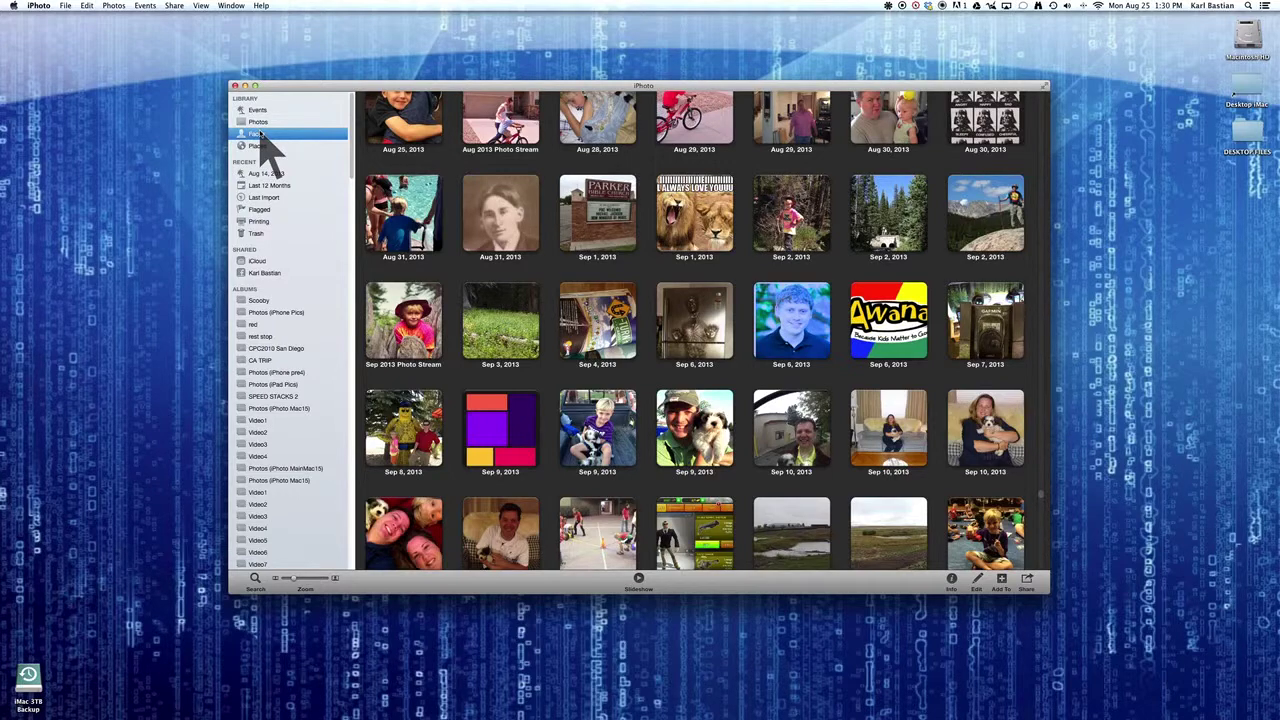
# View Places and the Facebook albums, return to Photos, and move the window lower and right
pyautogui.click(266, 147)
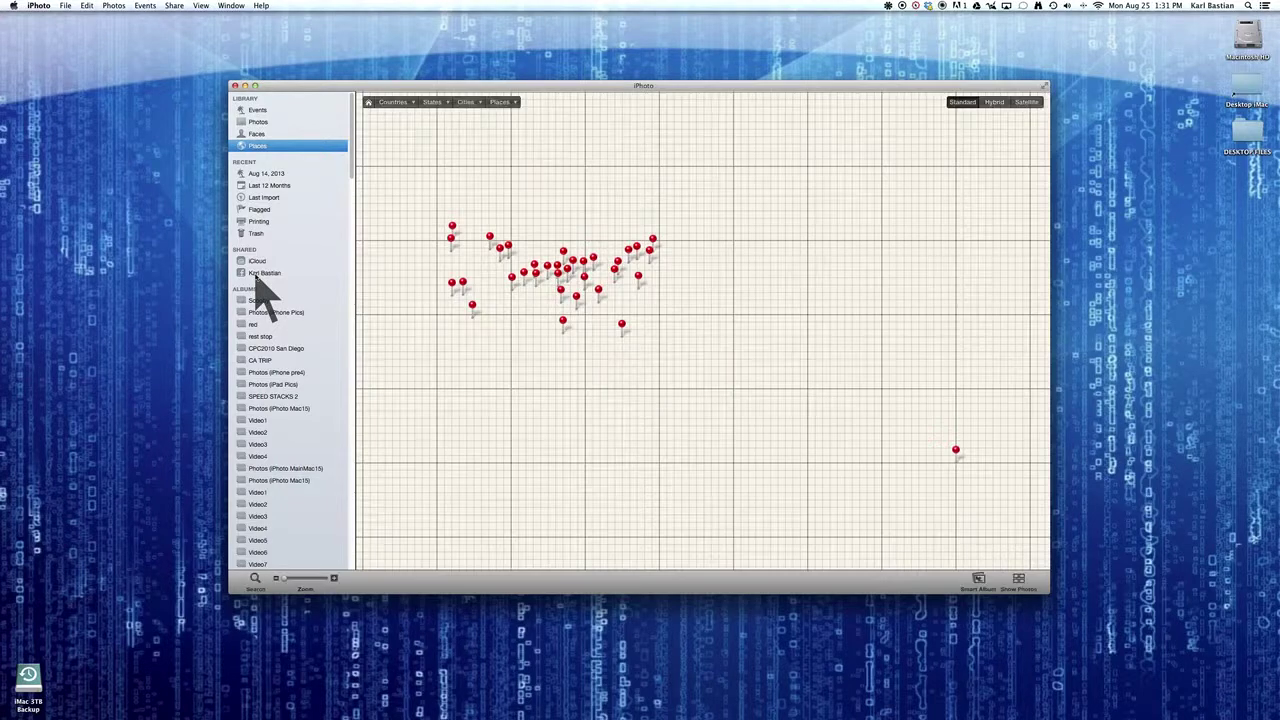
pyautogui.click(258, 273)
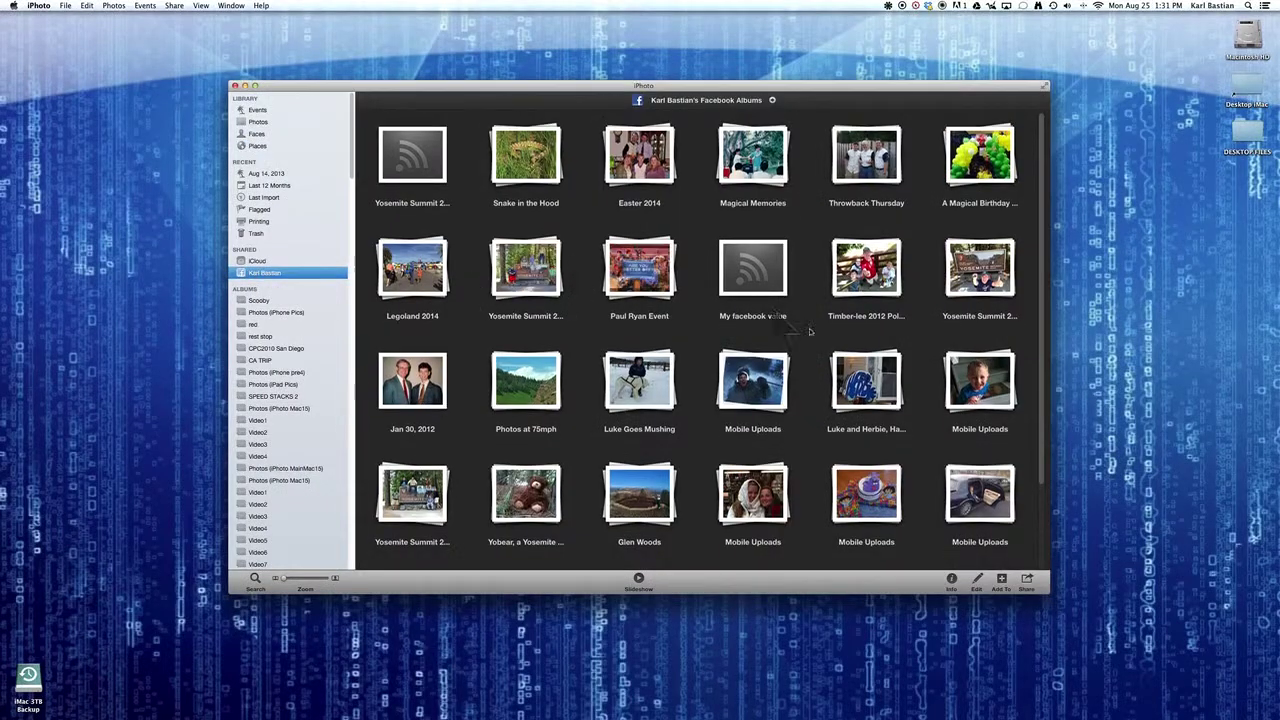
pyautogui.scroll(-3, 843, 428)
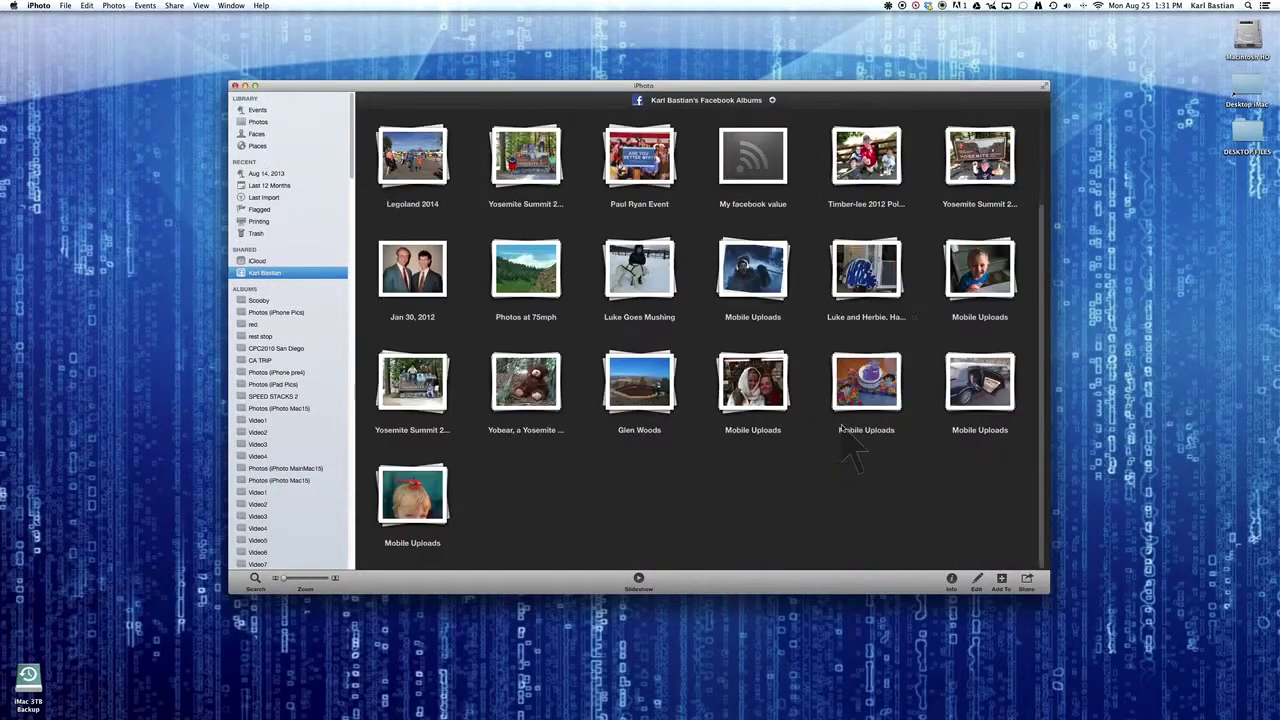
pyautogui.scroll(4, 753, 376)
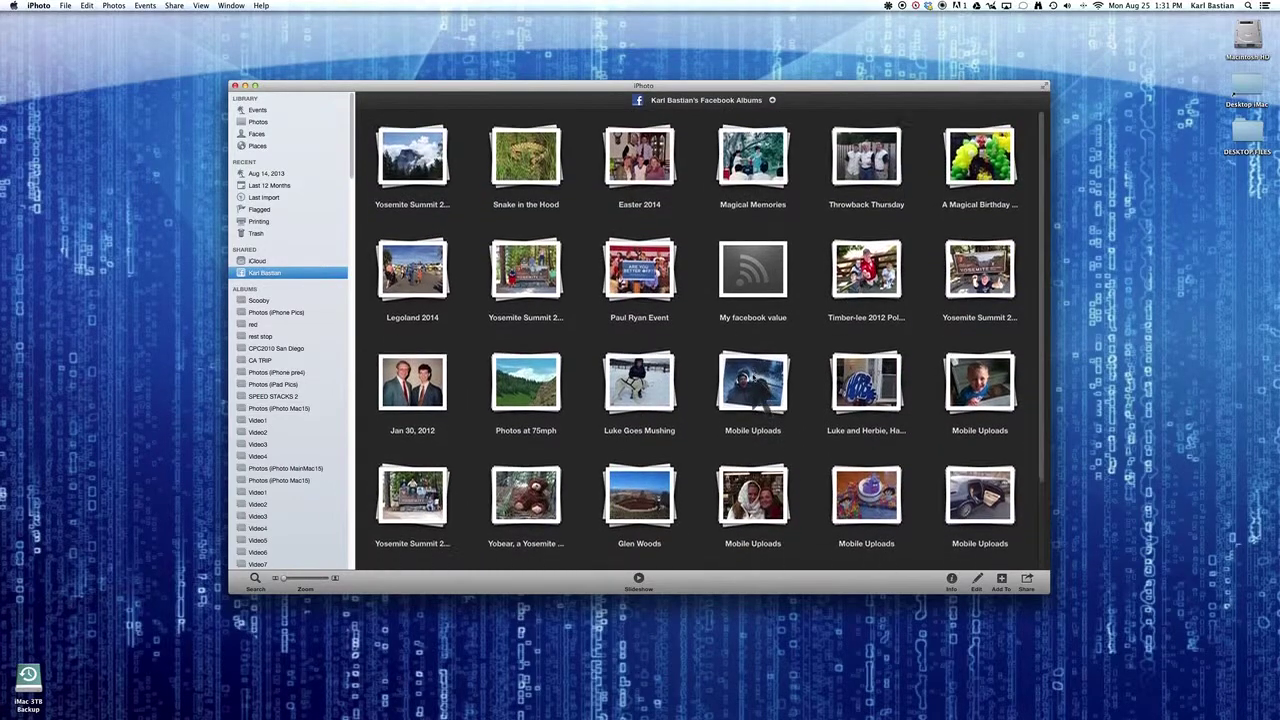
pyautogui.click(279, 122)
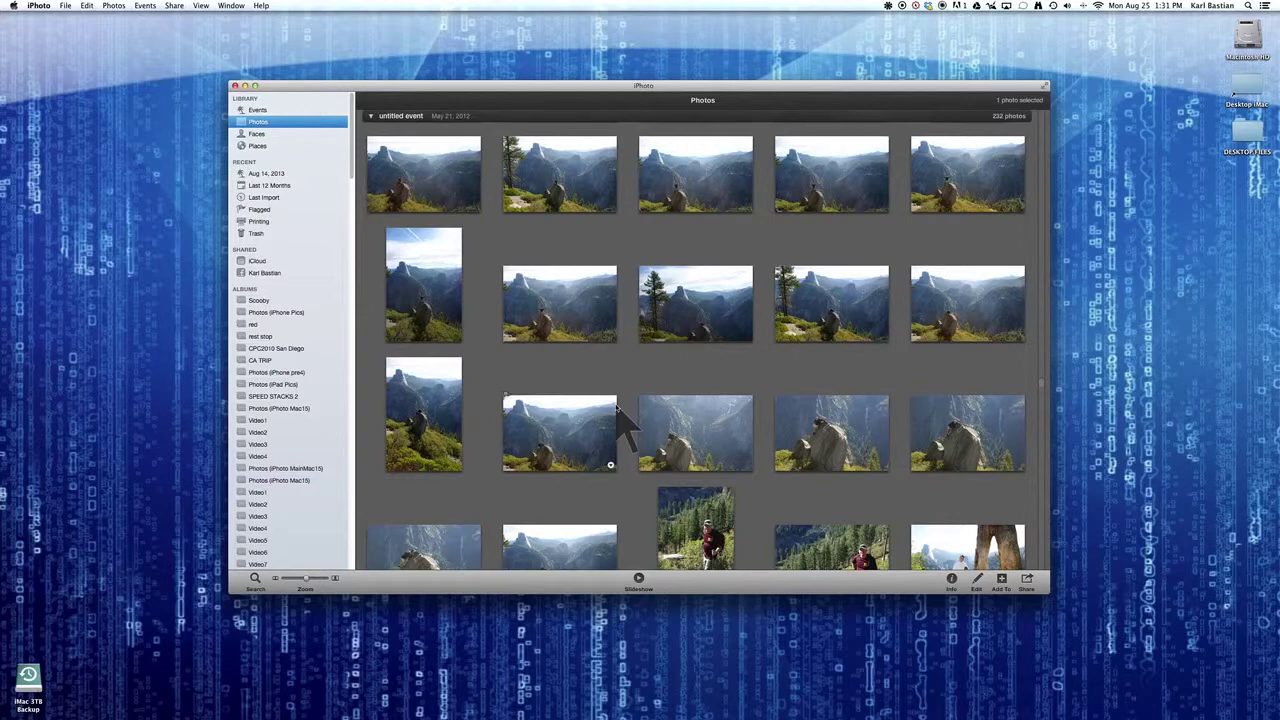
pyautogui.moveTo(569, 87); pyautogui.dragTo(619, 141)
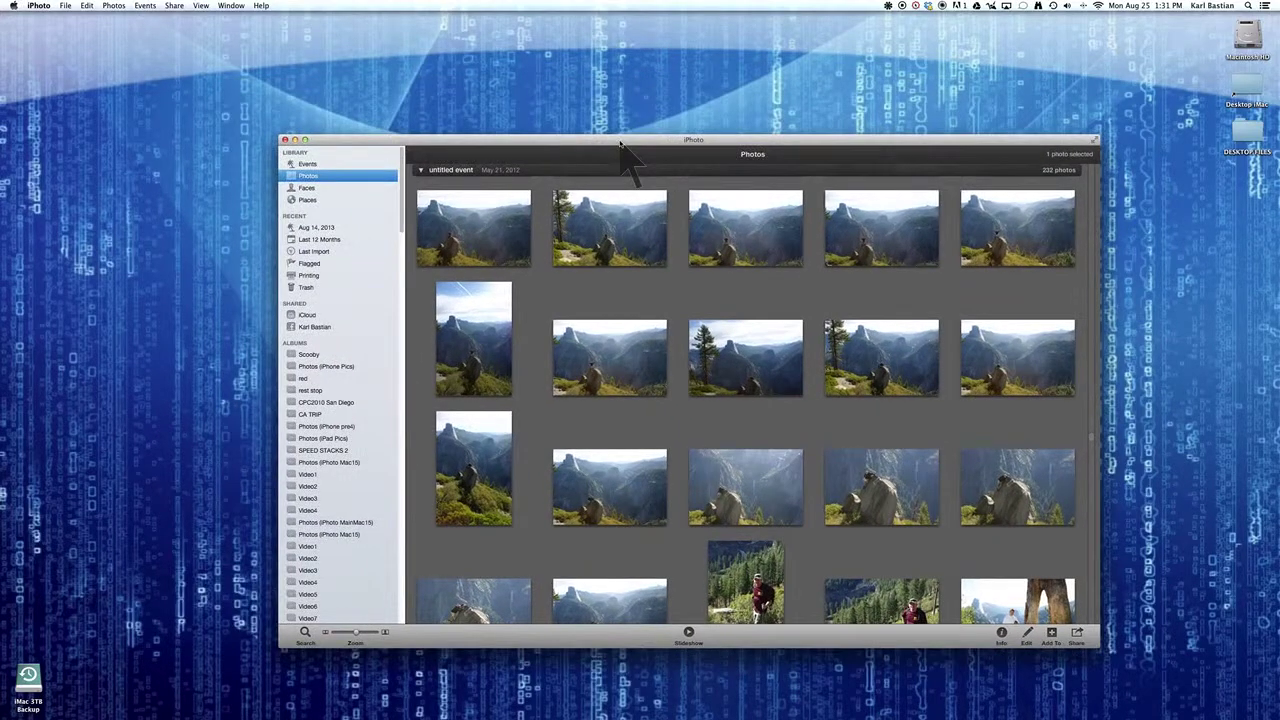